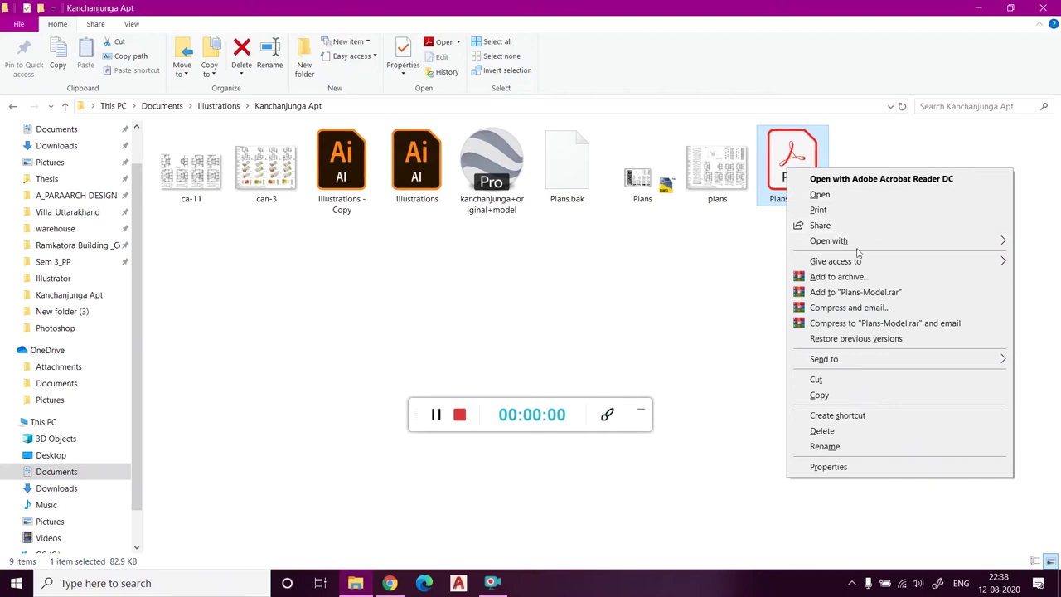
- Open Plans-Model.pdf from the Kanchanjunga Apt folder with Adobe Illustrator
{"action": "left_click", "coordinate": [679, 258]}
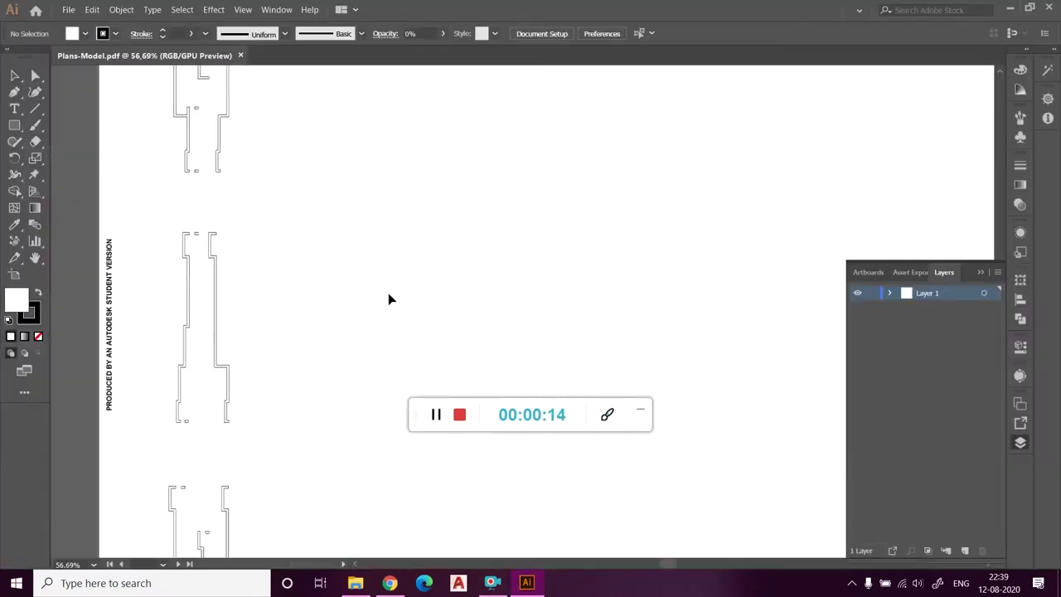
- Switch the artboard to landscape orientation
{"action": "key", "text": "shift+o"}
{"action": "key", "text": "ctrl+0"}
{"action": "left_click", "coordinate": [168, 34]}
{"action": "key", "text": "v"}
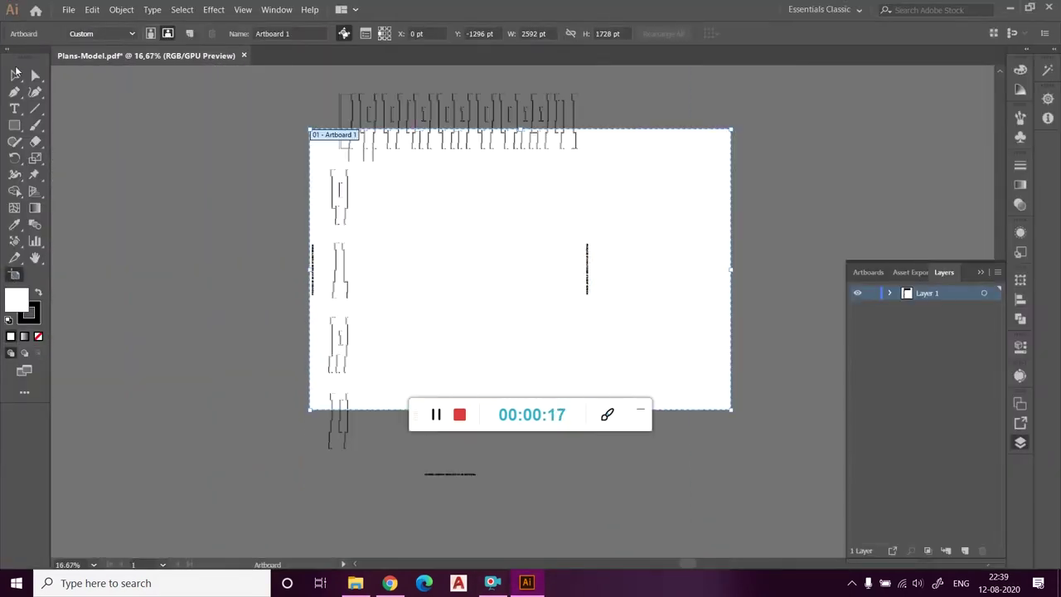
- Rotate the plan drawing 90° and centre it on the artboard
{"action": "left_click", "coordinate": [477, 114]}
{"action": "left_click_drag", "start_coordinate": [598, 269], "coordinate": [464, 170]}
{"action": "left_click_drag", "start_coordinate": [651, 147], "coordinate": [731, 147]}
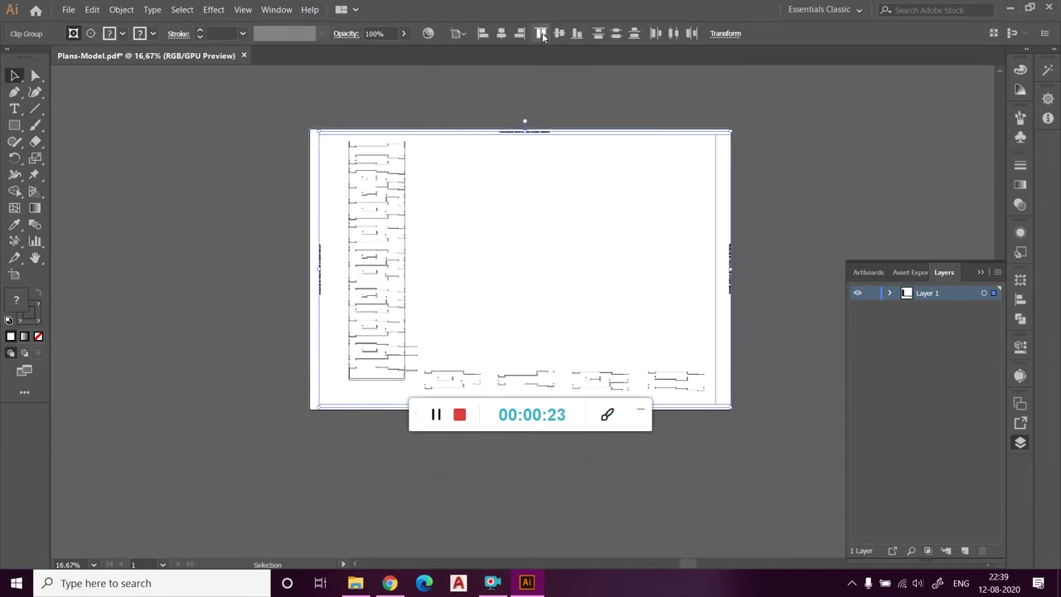
{"action": "left_click", "coordinate": [492, 37]}
{"action": "left_click", "coordinate": [458, 33]}
{"action": "left_click", "coordinate": [478, 84]}
{"action": "scroll", "coordinate": [748, 322], "scroll_direction": "up", "scroll_amount": 1}
- Release the plan's clipping mask, check the right border path, then deselect
{"action": "right_click", "coordinate": [370, 264]}
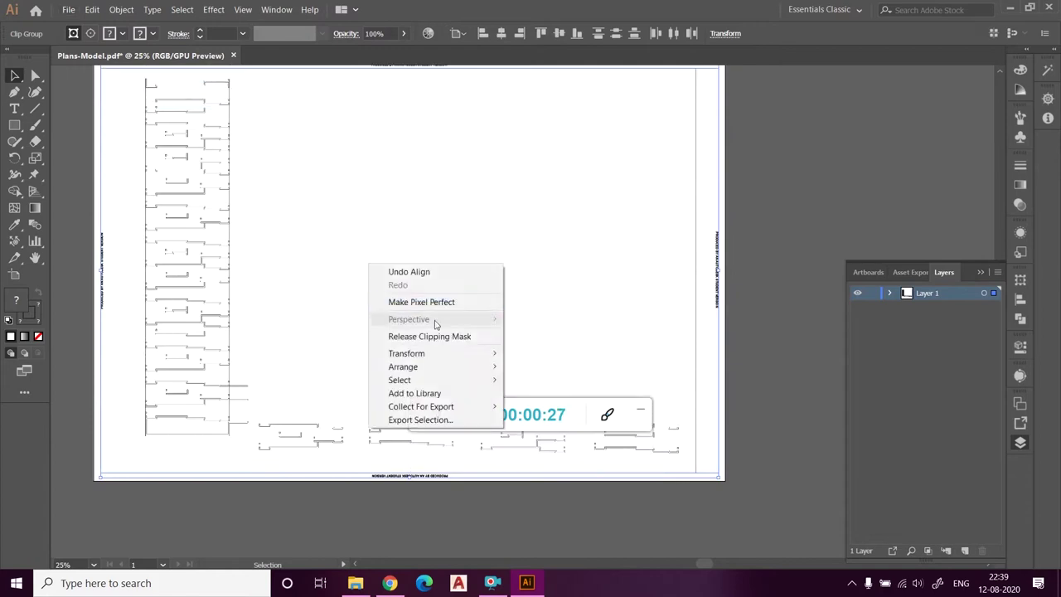
{"action": "left_click", "coordinate": [428, 335]}
{"action": "right_click", "coordinate": [357, 234]}
{"action": "left_click", "coordinate": [722, 237]}
{"action": "right_click", "coordinate": [719, 237]}
{"action": "left_click", "coordinate": [777, 150]}
{"action": "left_click", "coordinate": [777, 149]}
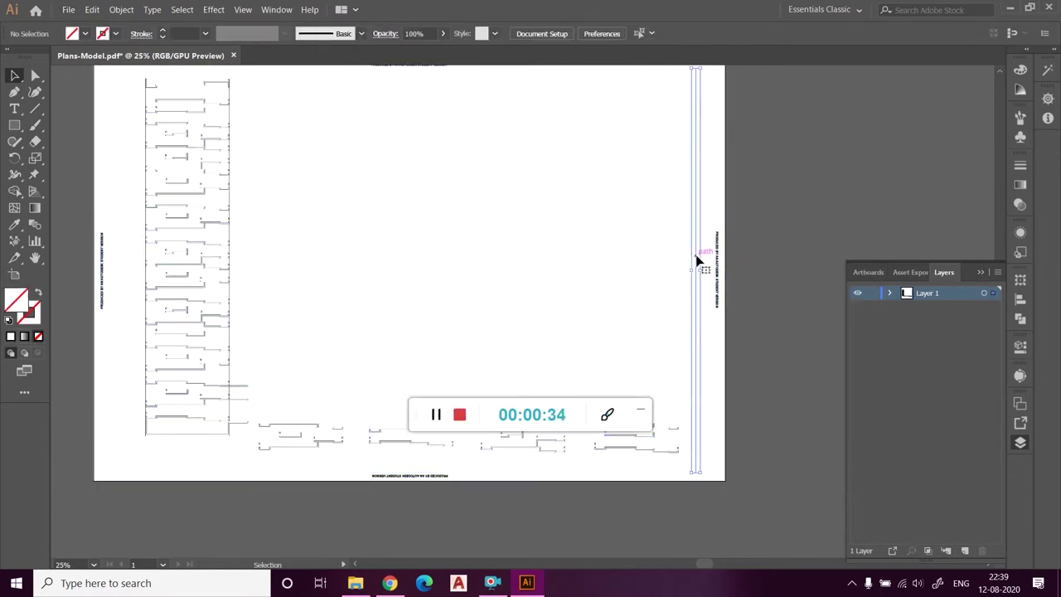
- Delete the bottom and top Autodesk student-version watermark texts
{"action": "scroll", "coordinate": [368, 485], "scroll_direction": "up", "scroll_amount": 1}
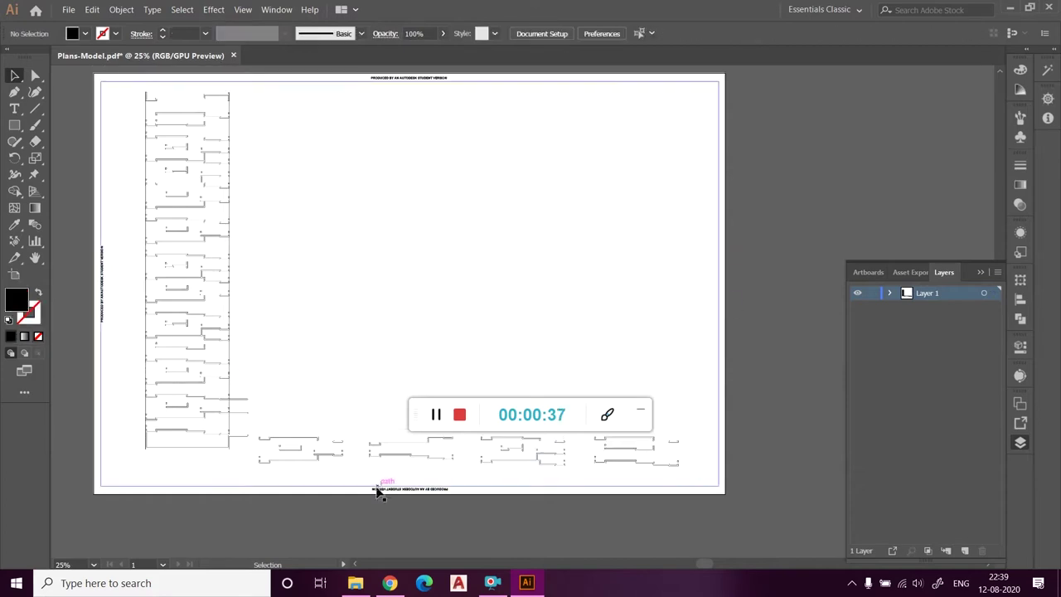
{"action": "key", "text": "Delete"}
{"action": "scroll", "coordinate": [113, 300], "scroll_direction": "up", "scroll_amount": 2}
{"action": "left_click", "coordinate": [422, 106]}
{"action": "key", "text": "Delete"}
- Give all plan paths a 0.5 pt stroke weight
{"action": "key", "text": "ctrl+a"}
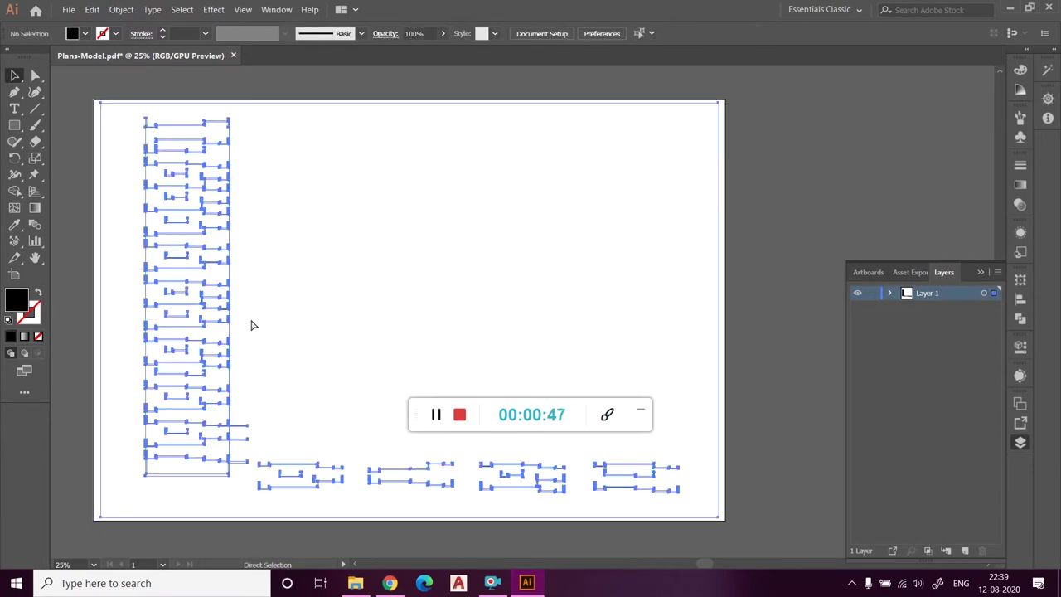
{"action": "left_click", "coordinate": [101, 131]}
{"action": "key", "text": "a"}
{"action": "key", "text": "ctrl+a"}
{"action": "left_click", "coordinate": [205, 33]}
{"action": "left_click", "coordinate": [220, 63]}
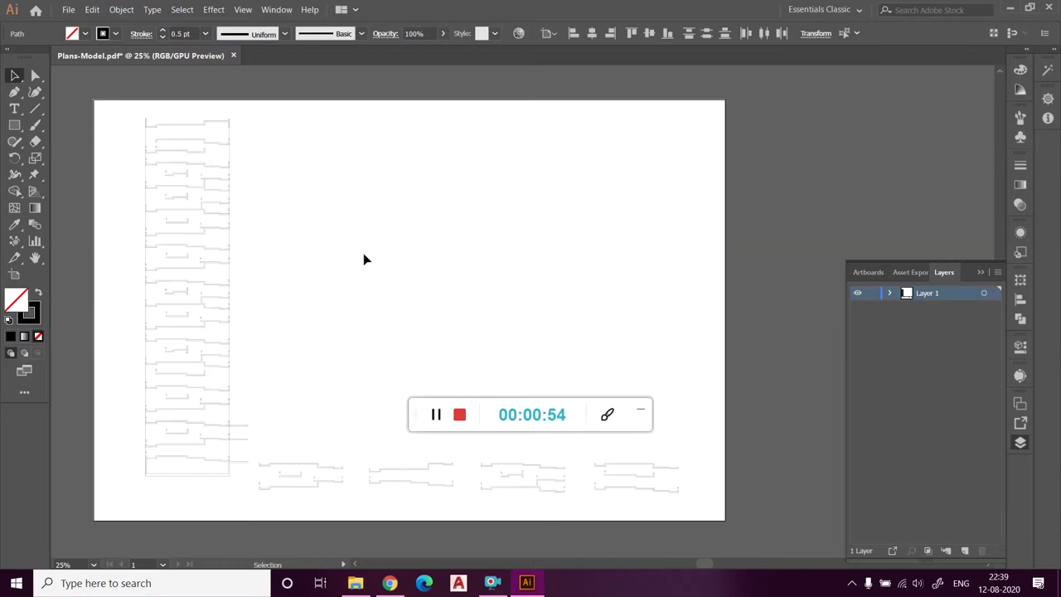
{"action": "left_click", "coordinate": [363, 252]}
{"action": "key", "text": "v"}
- Open Artboard Options from the Artboard tool
{"action": "scroll", "coordinate": [201, 135], "scroll_direction": "up", "scroll_amount": 3}
{"action": "scroll", "coordinate": [351, 213], "scroll_direction": "up", "scroll_amount": 3}
{"action": "scroll", "coordinate": [362, 227], "scroll_direction": "down", "scroll_amount": 2}
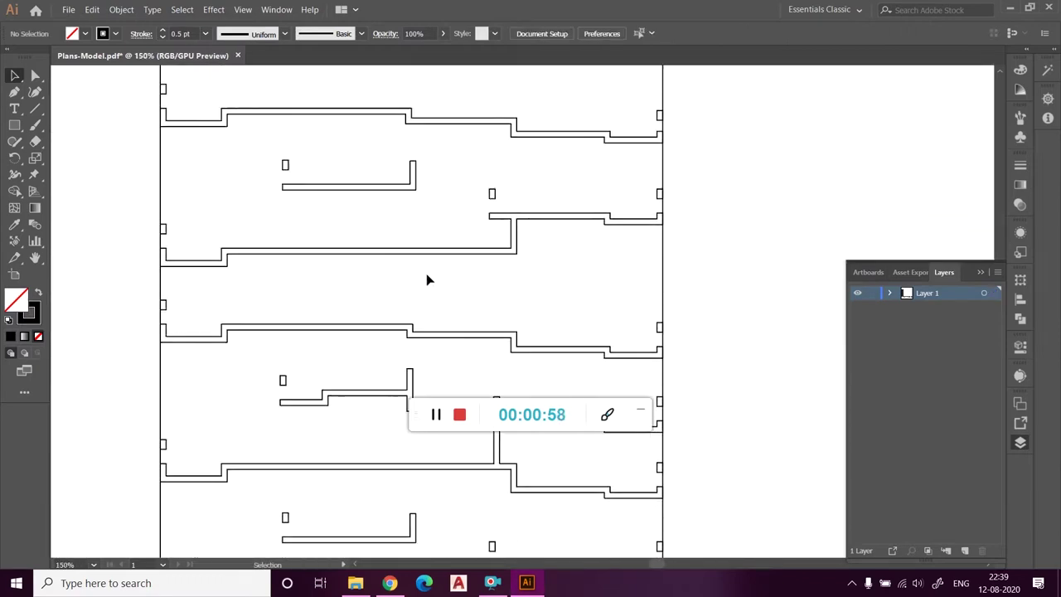
{"action": "scroll", "coordinate": [428, 280], "scroll_direction": "down", "scroll_amount": 5}
{"action": "scroll", "coordinate": [531, 320], "scroll_direction": "up", "scroll_amount": 2}
{"action": "left_click", "coordinate": [14, 275]}
{"action": "double_click", "coordinate": [14, 274]}
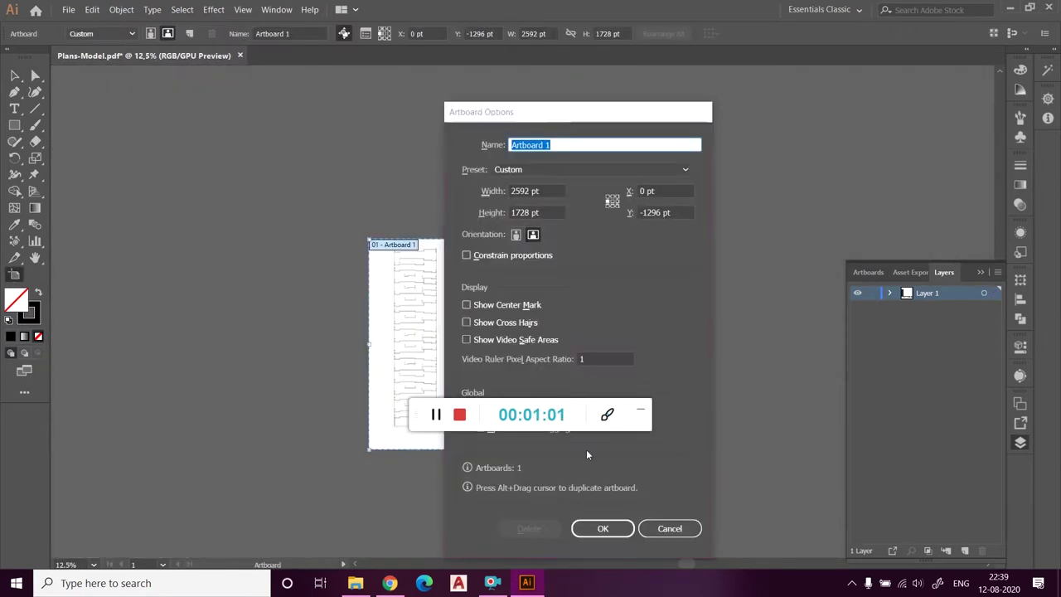
- Add new artboards using the A3 size preset
{"action": "left_click", "coordinate": [602, 525]}
{"action": "left_click", "coordinate": [129, 33]}
{"action": "left_click", "coordinate": [124, 158]}
{"action": "left_click", "coordinate": [190, 33]}
{"action": "left_click", "coordinate": [190, 33]}
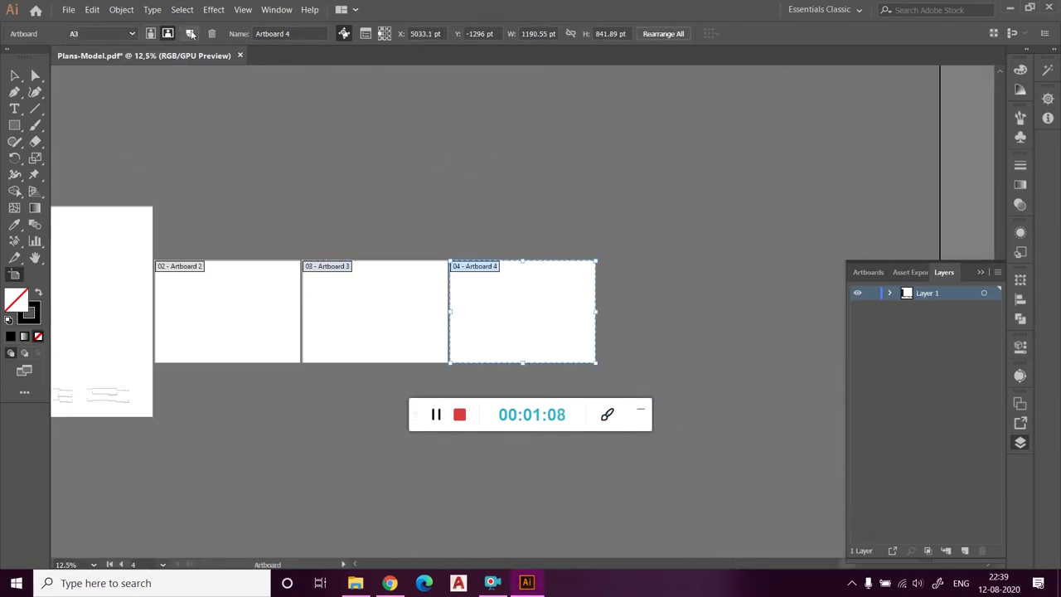
{"action": "left_click", "coordinate": [189, 33]}
- Arrange Artboards 2–5 into a two-by-two grid, with 4 under 2 and 5 beside 4
{"action": "scroll", "coordinate": [533, 272], "scroll_direction": "down", "scroll_amount": 3}
{"action": "scroll", "coordinate": [580, 232], "scroll_direction": "left", "scroll_amount": 5}
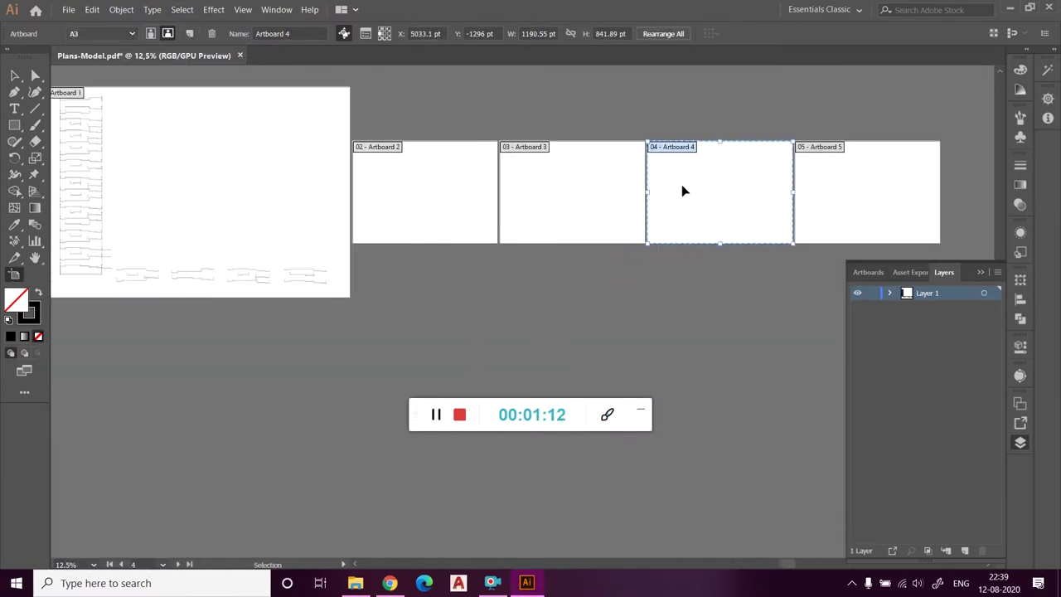
{"action": "left_click_drag", "start_coordinate": [651, 193], "coordinate": [417, 300]}
{"action": "scroll", "coordinate": [460, 230], "scroll_direction": "up", "scroll_amount": 3}
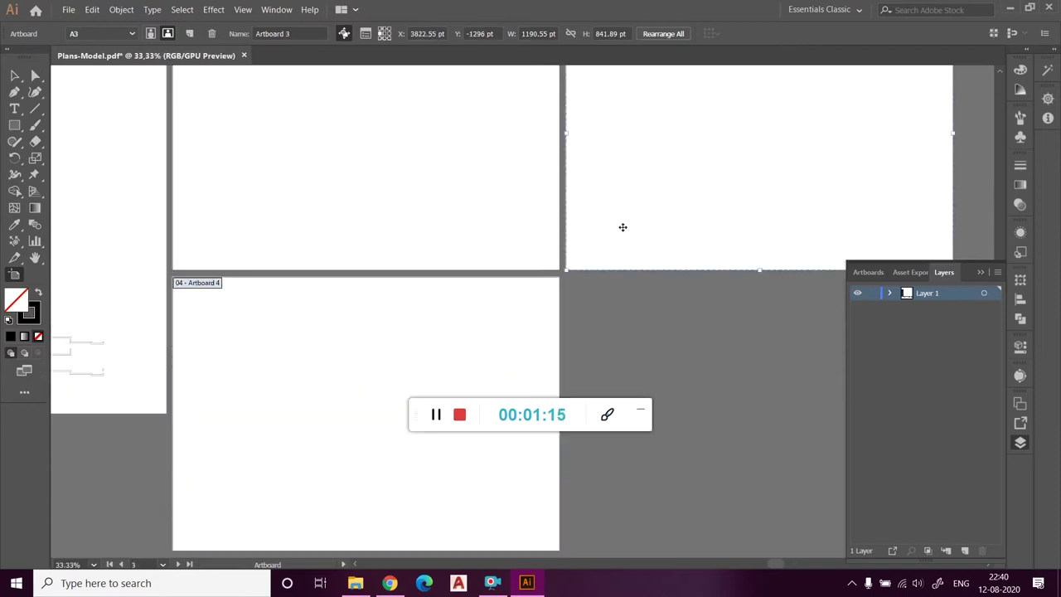
{"action": "left_click_drag", "start_coordinate": [530, 307], "coordinate": [530, 299]}
{"action": "scroll", "coordinate": [530, 298], "scroll_direction": "down", "scroll_amount": 3}
{"action": "left_click_drag", "start_coordinate": [818, 234], "coordinate": [583, 340]}
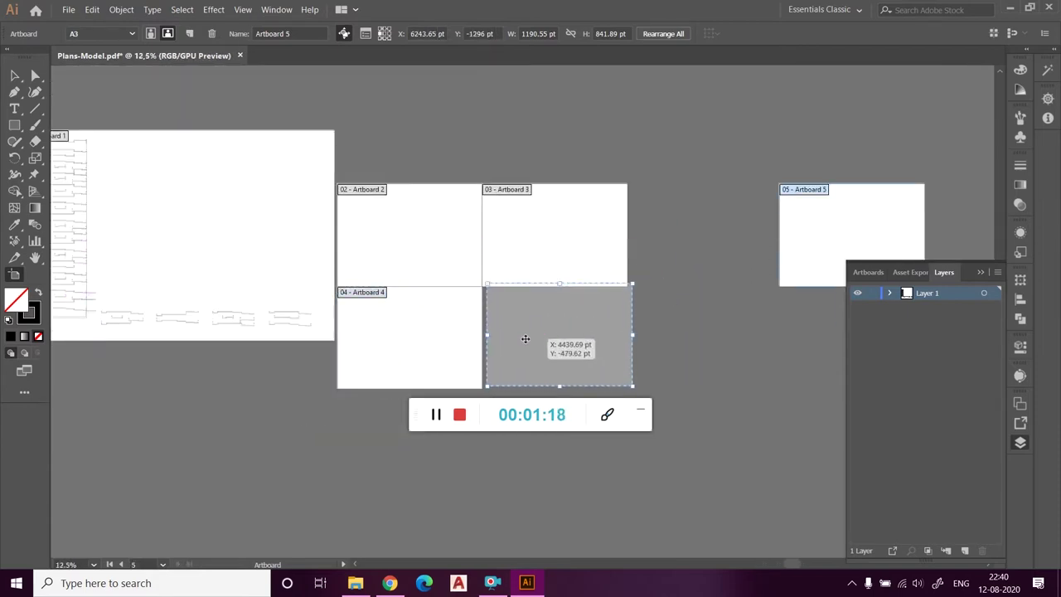
{"action": "scroll", "coordinate": [535, 348], "scroll_direction": "up", "scroll_amount": 2}
{"action": "scroll", "coordinate": [535, 350], "scroll_direction": "down", "scroll_amount": 2}
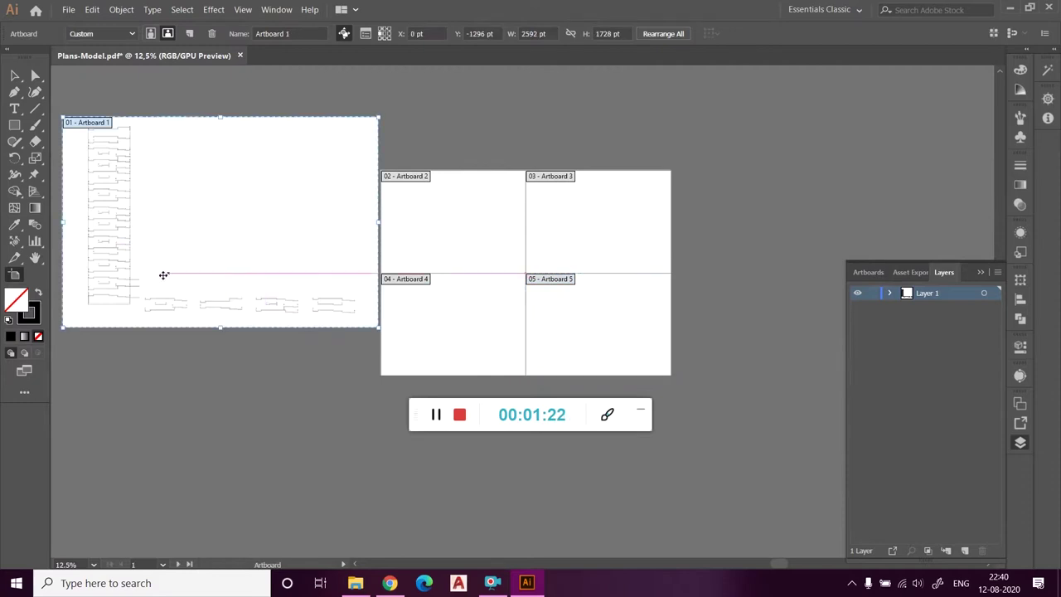
{"action": "key", "text": "Escape"}
{"action": "scroll", "coordinate": [108, 348], "scroll_direction": "up", "scroll_amount": 2}
{"action": "scroll", "coordinate": [108, 348], "scroll_direction": "up", "scroll_amount": 3}
{"action": "scroll", "coordinate": [537, 365], "scroll_direction": "down", "scroll_amount": 1}
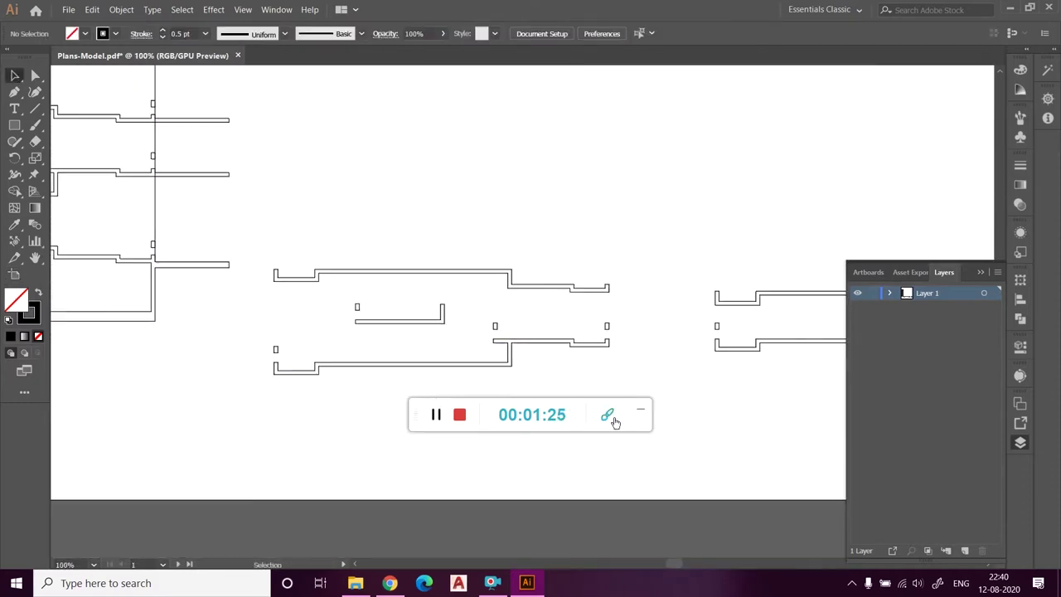
- Select the next unit plan along the bottom and paste a copy onto an artboard
{"action": "scroll", "coordinate": [485, 293], "scroll_direction": "down", "scroll_amount": 5}
{"action": "scroll", "coordinate": [78, 298], "scroll_direction": "up", "scroll_amount": 1}
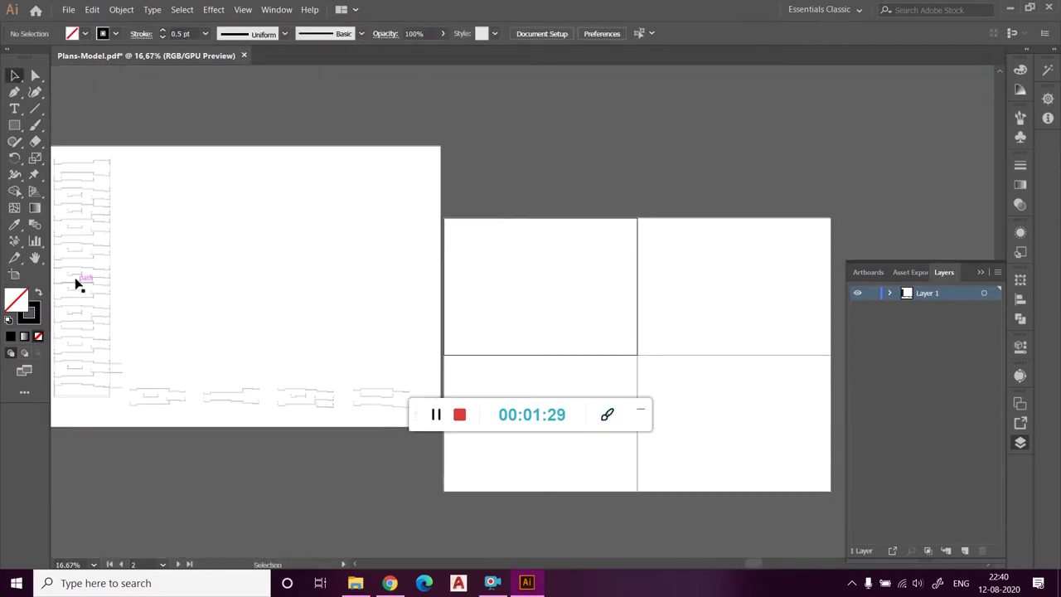
{"action": "double_click", "coordinate": [35, 257]}
{"action": "scroll", "coordinate": [237, 431], "scroll_direction": "down", "scroll_amount": 2}
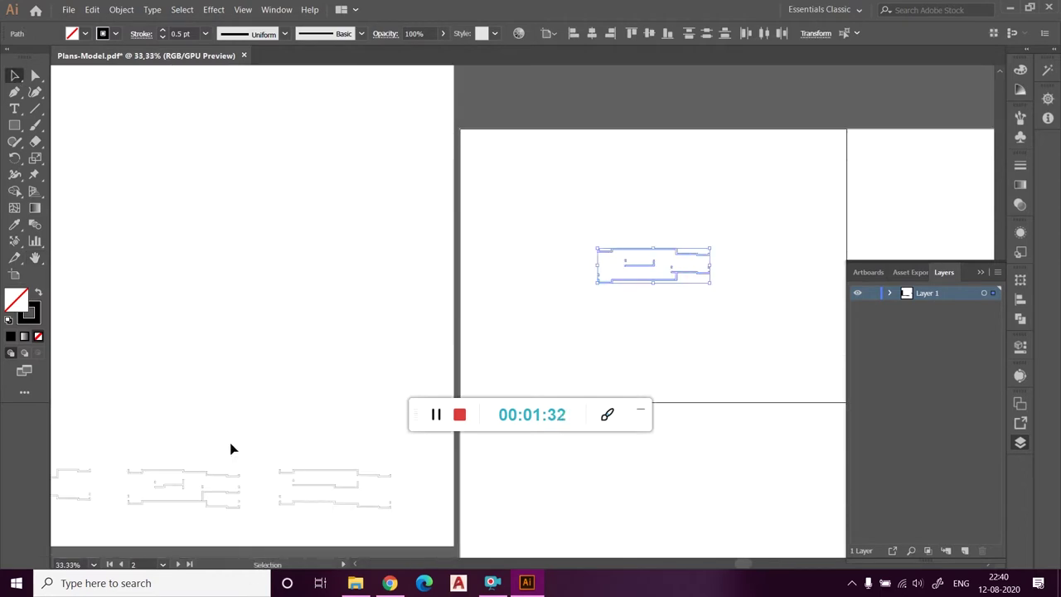
{"action": "scroll", "coordinate": [329, 452], "scroll_direction": "up", "scroll_amount": 1}
{"action": "left_click_drag", "start_coordinate": [373, 452], "coordinate": [238, 380]}
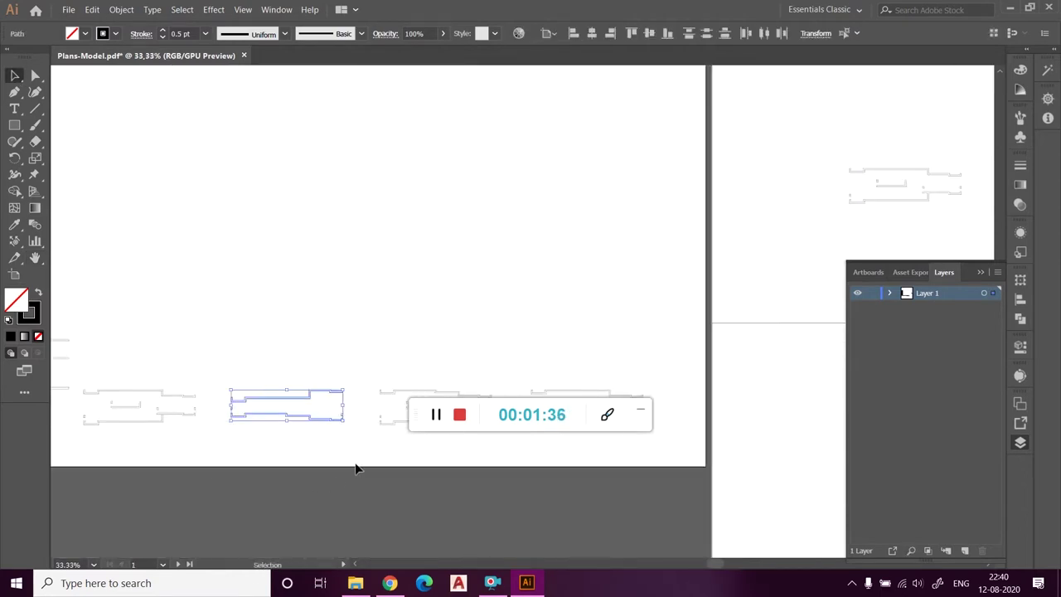
{"action": "left_click", "coordinate": [690, 165]}
{"action": "scroll", "coordinate": [690, 165], "scroll_direction": "right", "scroll_amount": 5}
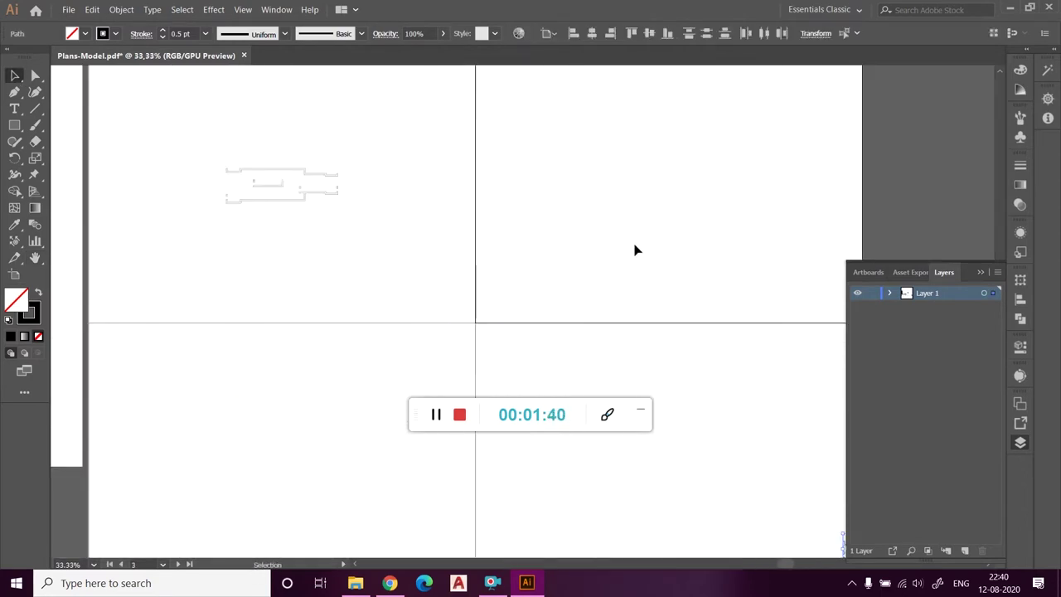
{"action": "scroll", "coordinate": [635, 250], "scroll_direction": "down", "scroll_amount": 1}
{"action": "key", "text": "ctrl+0"}
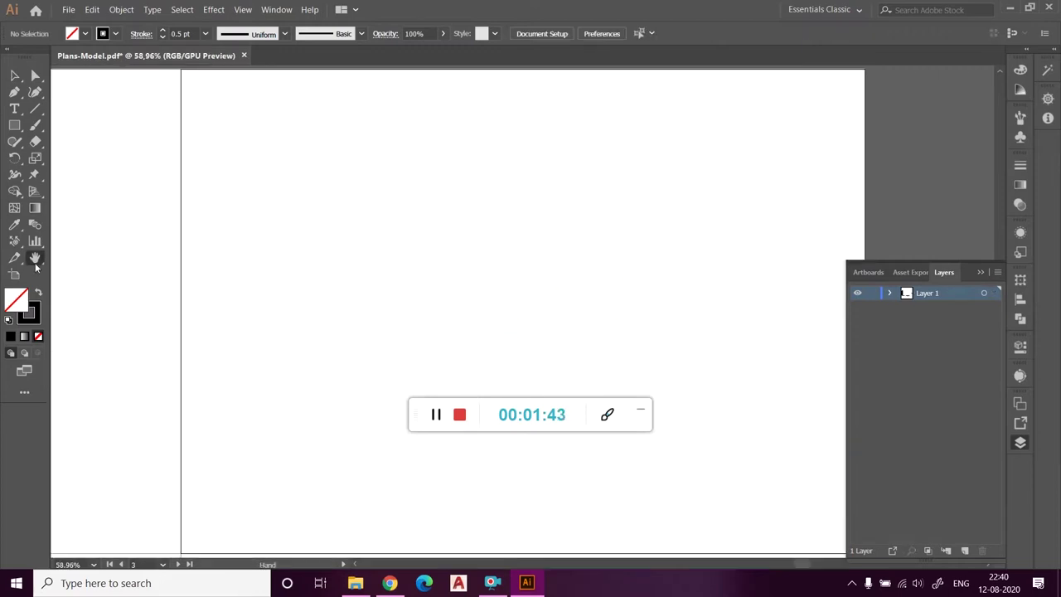
{"action": "key", "text": "ctrl+a"}
{"action": "left_click", "coordinate": [21, 87]}
- Trial-delete drawings on the artboards (undone) and place another unit plan copy
{"action": "scroll", "coordinate": [516, 369], "scroll_direction": "down", "scroll_amount": 3}
{"action": "scroll", "coordinate": [386, 477], "scroll_direction": "up", "scroll_amount": 1}
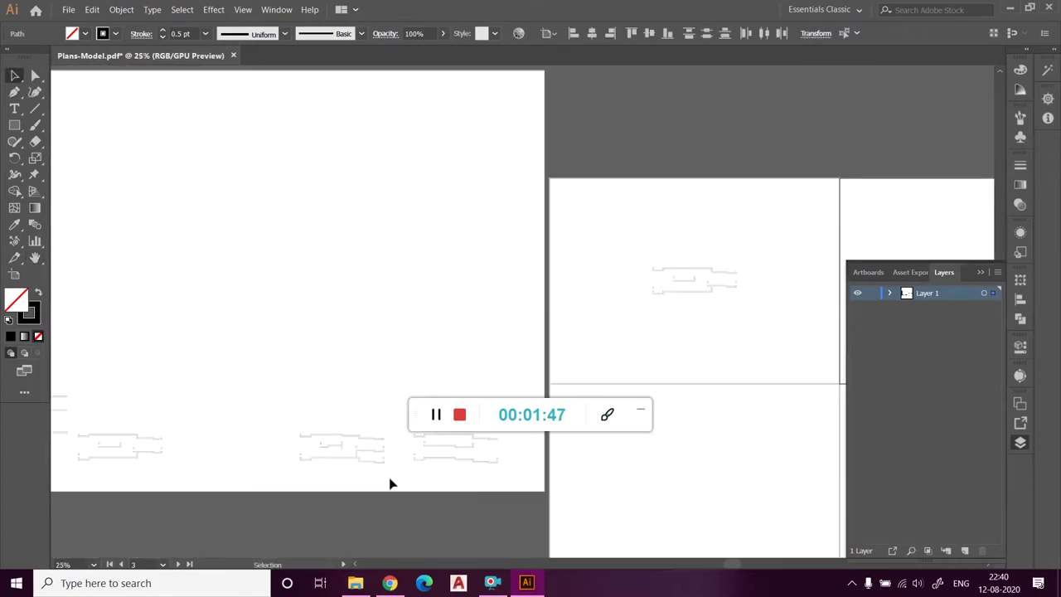
{"action": "key", "text": "Delete"}
{"action": "left_click", "coordinate": [698, 476]}
{"action": "key", "text": "ctrl+0"}
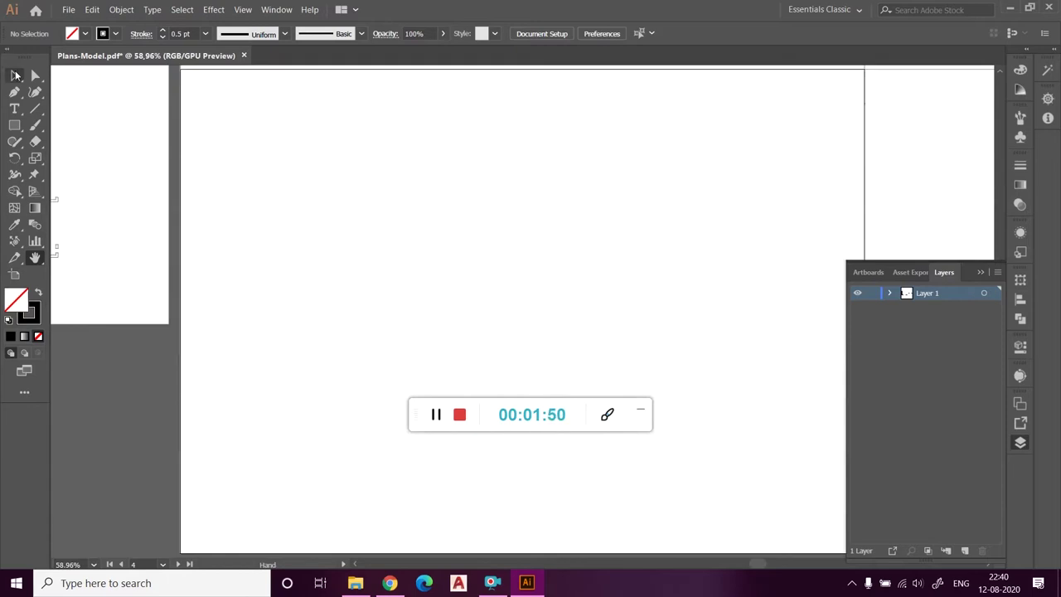
{"action": "key", "text": "ctrl+z"}
{"action": "scroll", "coordinate": [256, 263], "scroll_direction": "down", "scroll_amount": 2}
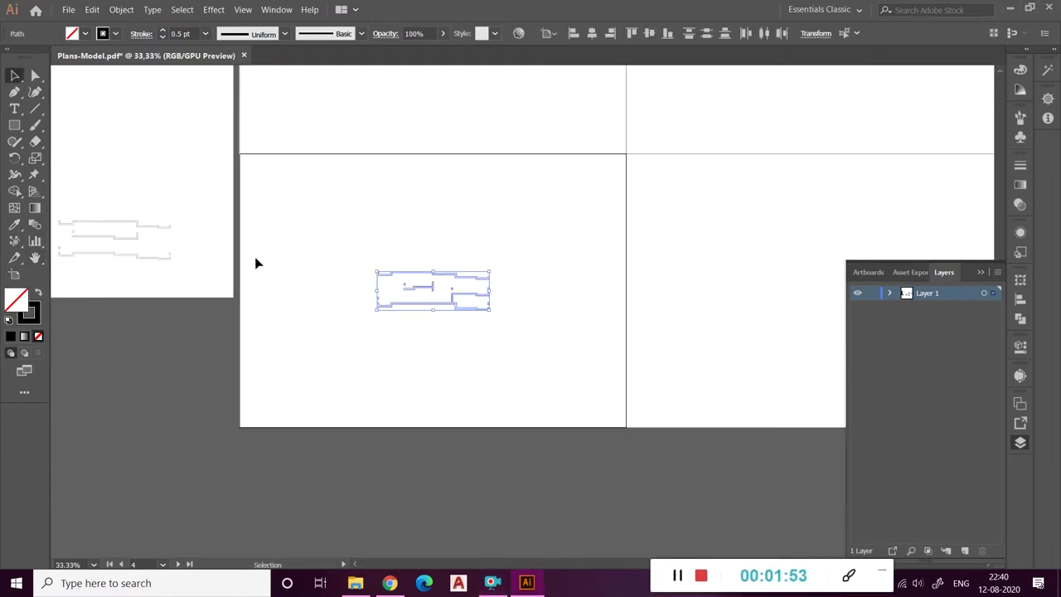
{"action": "left_click_drag", "start_coordinate": [256, 263], "coordinate": [55, 170]}
{"action": "key", "text": "Delete"}
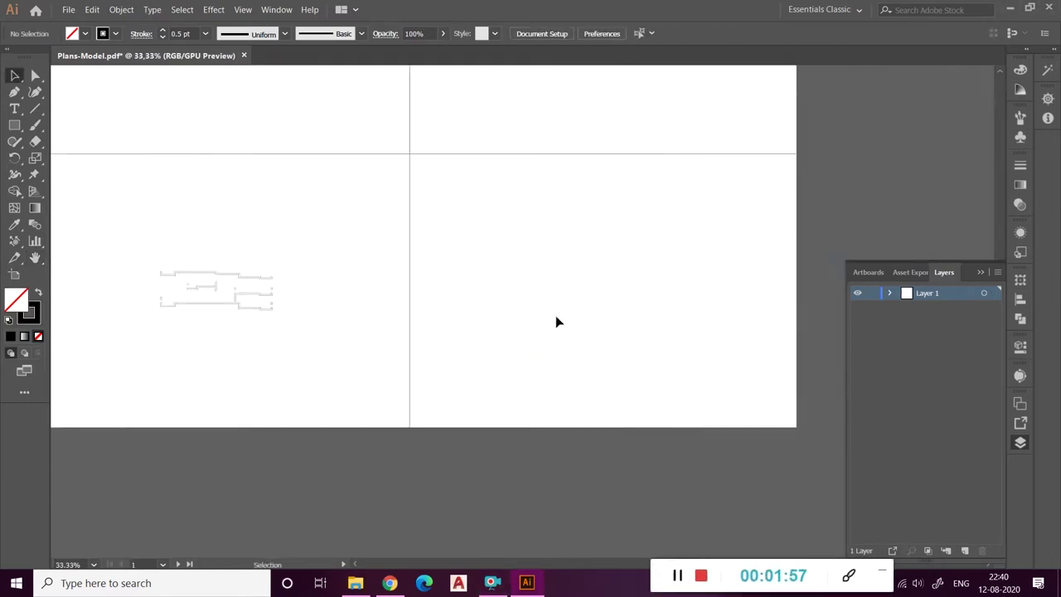
{"action": "key", "text": "ctrl+z"}
{"action": "scroll", "coordinate": [438, 282], "scroll_direction": "down", "scroll_amount": 2}
{"action": "scroll", "coordinate": [390, 315], "scroll_direction": "down", "scroll_amount": 1}
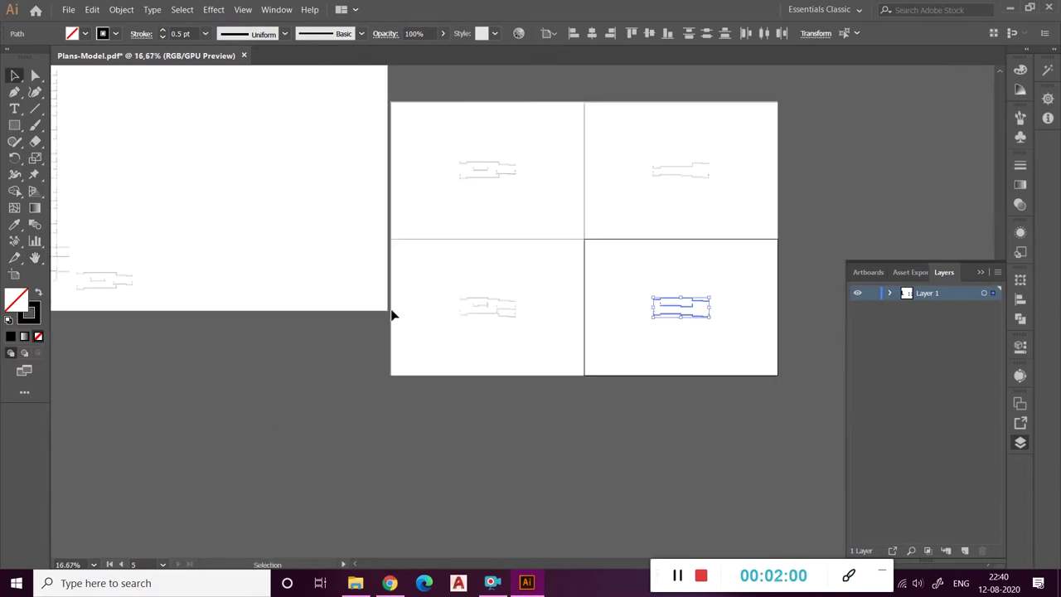
{"action": "left_click_drag", "start_coordinate": [218, 349], "coordinate": [207, 342]}
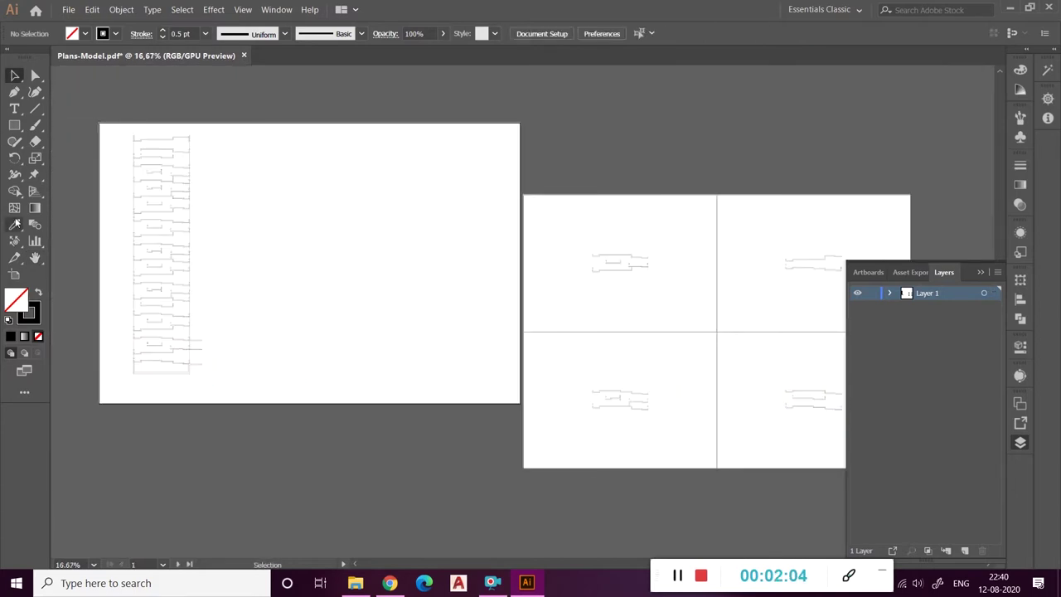
- Realign Artboard 1 with the others and narrow it to about 1024 pt wide
{"action": "left_click", "coordinate": [14, 273]}
{"action": "left_click_drag", "start_coordinate": [400, 255], "coordinate": [403, 326]}
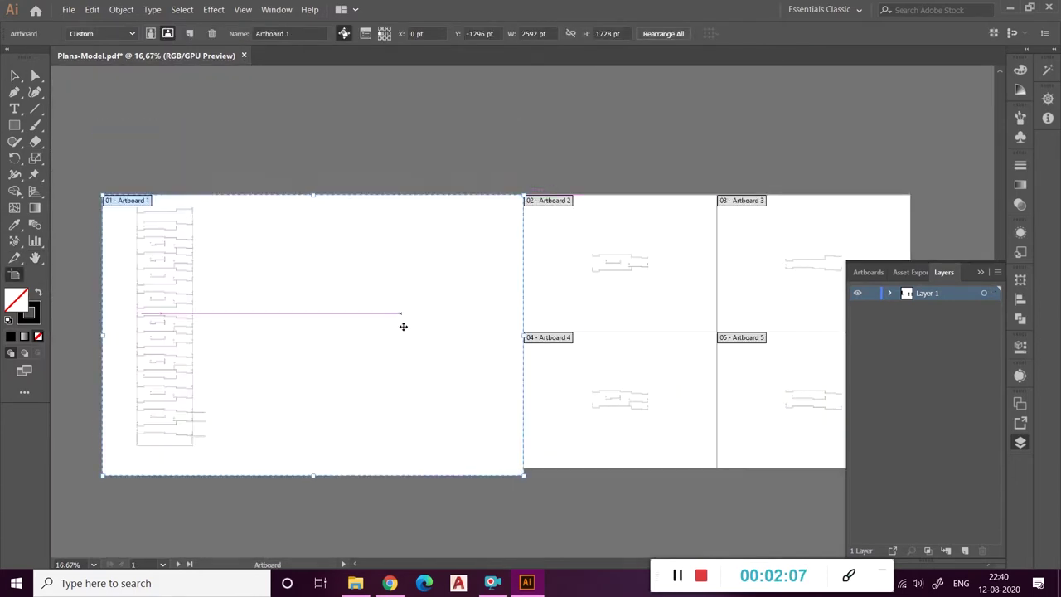
{"action": "left_click_drag", "start_coordinate": [315, 478], "coordinate": [324, 469]}
{"action": "mouse_move", "coordinate": [383, 349]}
{"action": "left_mouse_down"}
{"action": "mouse_move", "coordinate": [705, 354]}
{"action": "mouse_move", "coordinate": [357, 348]}
{"action": "left_mouse_up"}
{"action": "key", "text": "Escape"}
- Cut the tall plan column and paste it back into Artboard 1
{"action": "left_click", "coordinate": [203, 427]}
{"action": "key", "text": "Delete"}
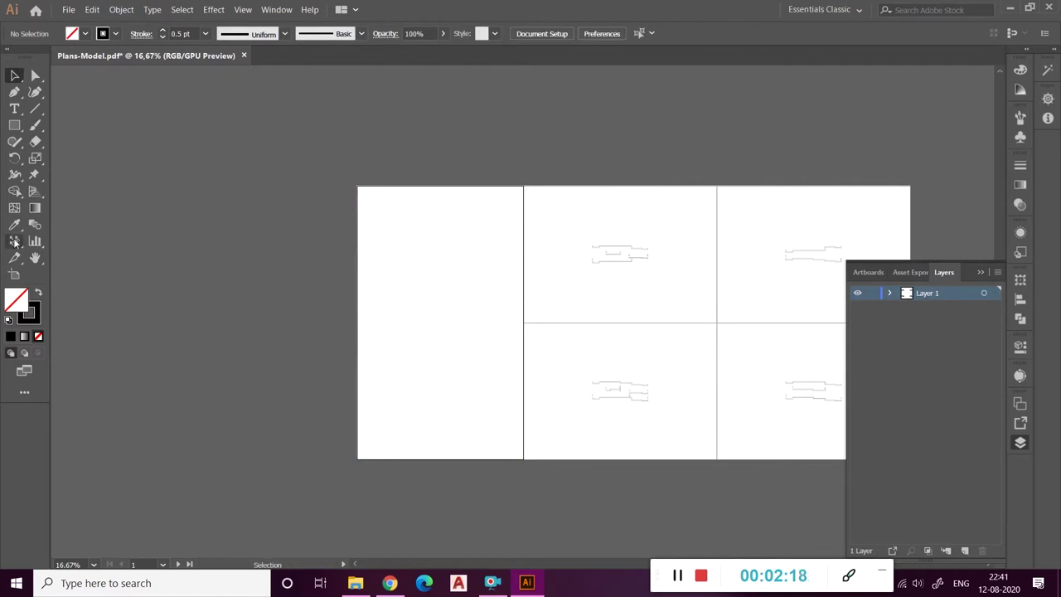
{"action": "scroll", "coordinate": [332, 337], "scroll_direction": "up", "scroll_amount": 3}
{"action": "key", "text": "ctrl+v"}
{"action": "left_click", "coordinate": [621, 334]}
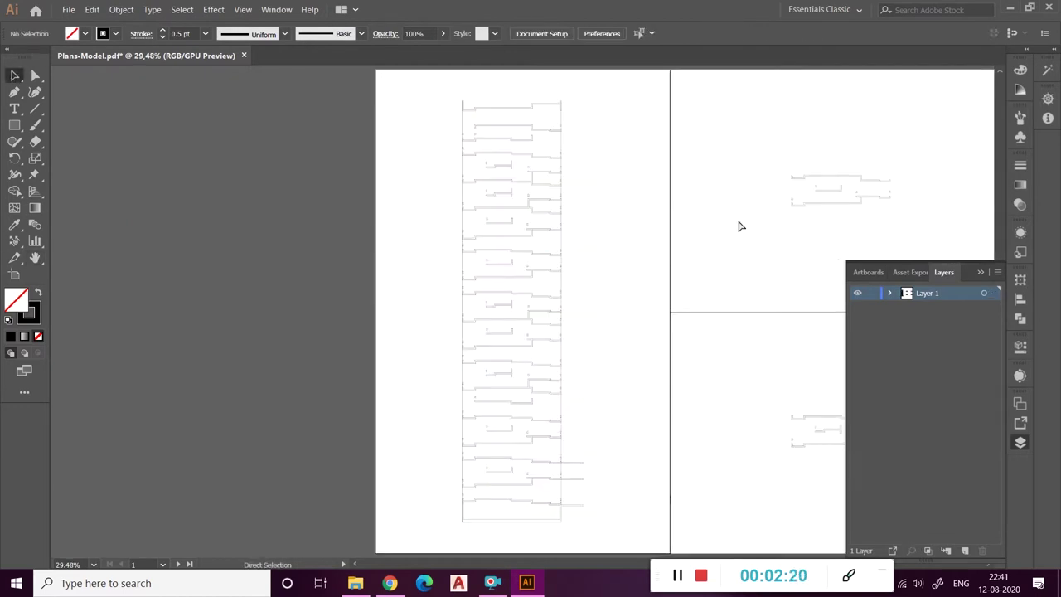
{"action": "scroll", "coordinate": [740, 226], "scroll_direction": "up", "scroll_amount": 3}
{"action": "scroll", "coordinate": [573, 213], "scroll_direction": "down", "scroll_amount": 3}
{"action": "left_click_drag", "start_coordinate": [635, 268], "coordinate": [486, 163]}
- Scale the Artboard 2 plan uniformly to 250%, replacing an undone 400% attempt
{"action": "left_click", "coordinate": [578, 219], "text": "alt"}
{"action": "key", "text": "Return"}
{"action": "key", "text": "ctrl+z"}
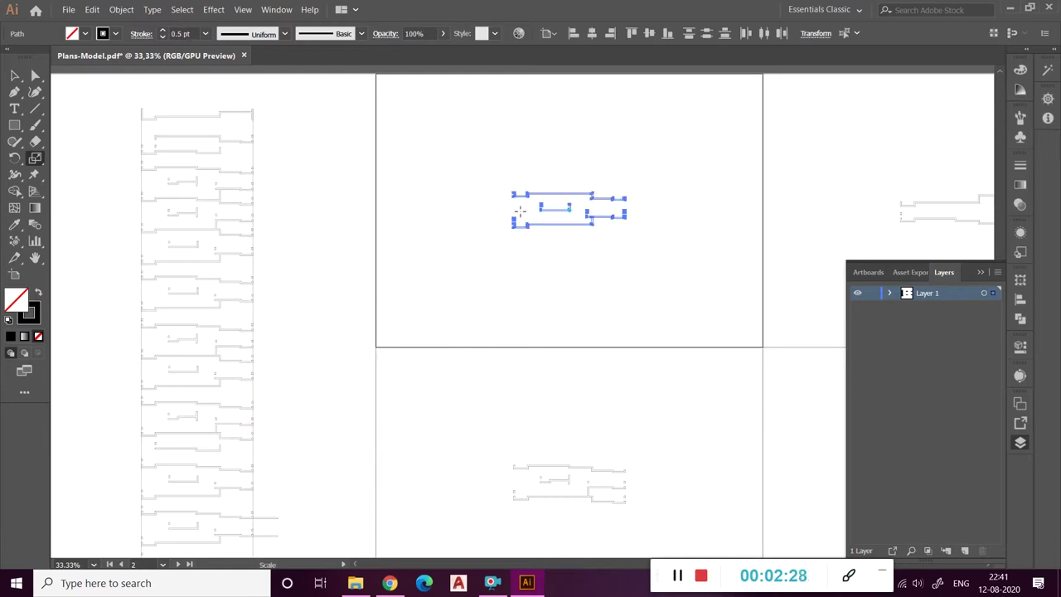
{"action": "left_click", "coordinate": [521, 217], "text": "alt"}
{"action": "type", "text": "50"}
{"action": "key", "text": "Return"}
{"action": "scroll", "coordinate": [437, 283], "scroll_direction": "right", "scroll_amount": 5}
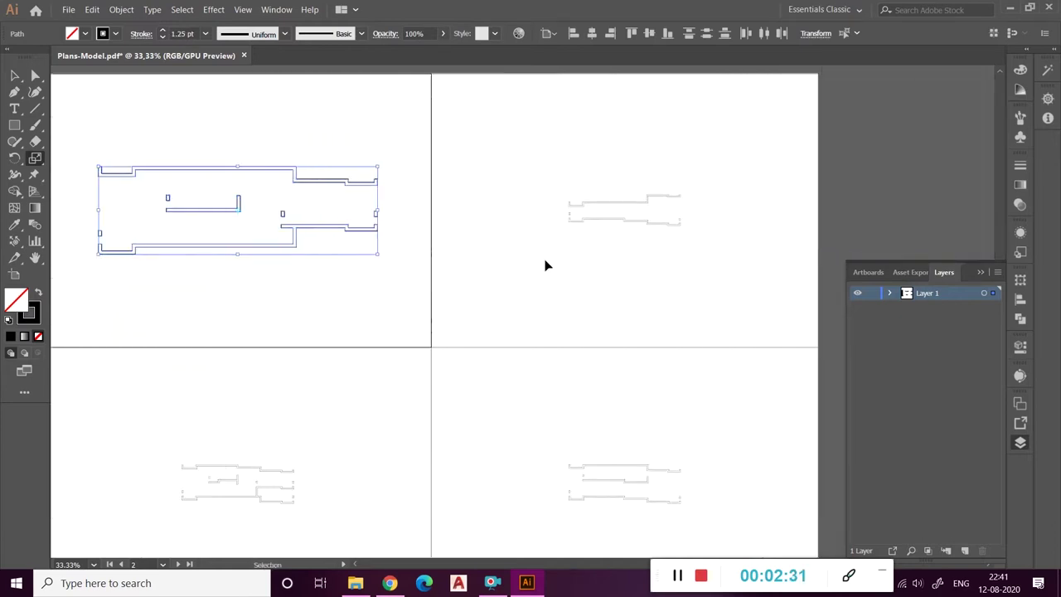
- Apply the same 250% enlargement to the plans on the right, bottom-left and bottom-right artboards
{"action": "left_click", "coordinate": [615, 221]}
{"action": "key", "text": "s"}
{"action": "key", "text": "Return"}
{"action": "key", "text": "Return"}
{"action": "scroll", "coordinate": [521, 146], "scroll_direction": "down", "scroll_amount": 2}
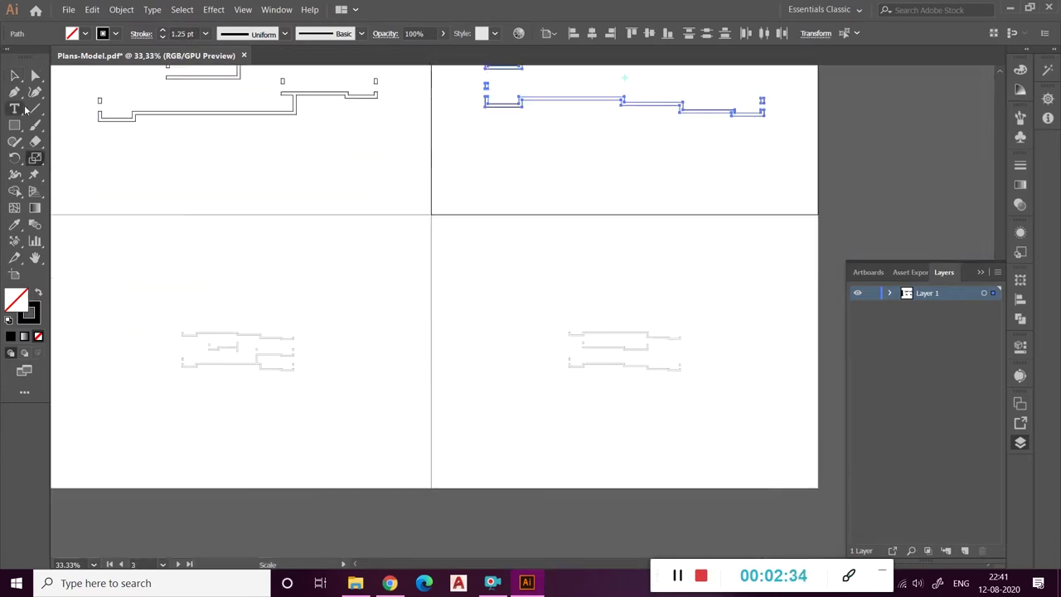
{"action": "left_click_drag", "start_coordinate": [312, 387], "coordinate": [173, 289]}
{"action": "key", "text": "s"}
{"action": "key", "text": "Return"}
{"action": "key", "text": "Return"}
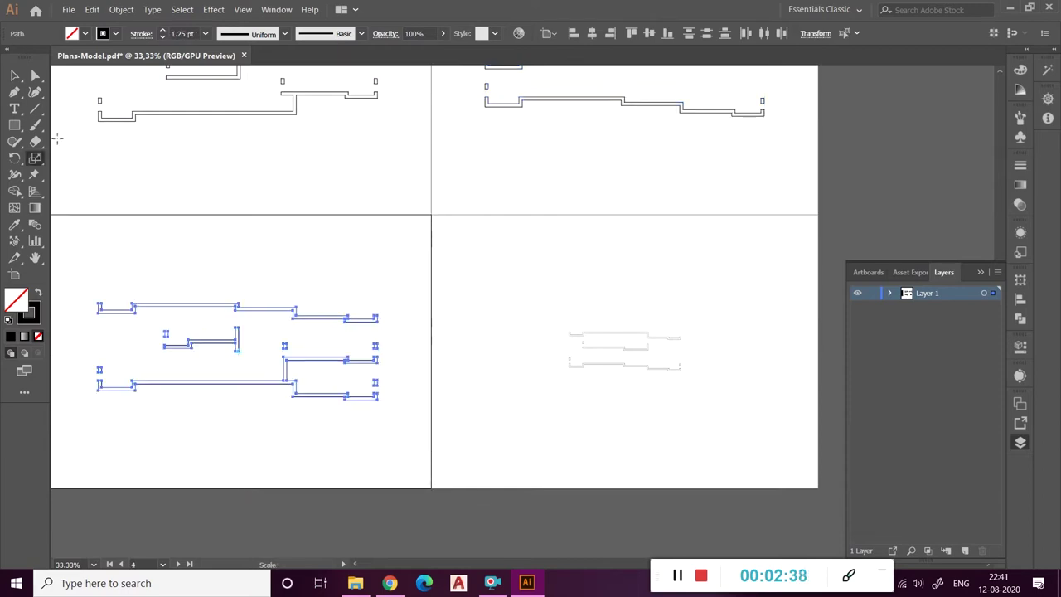
{"action": "left_click", "coordinate": [597, 340]}
{"action": "key", "text": "s"}
{"action": "key", "text": "Return"}
{"action": "key", "text": "Return"}
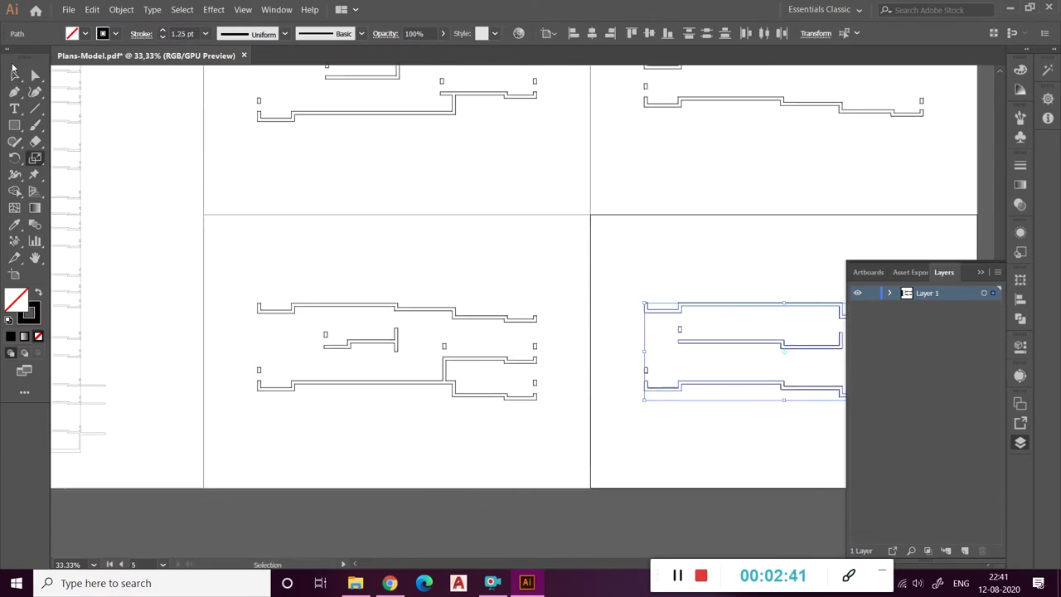
- Deselect everything and hide the Layers panel to free up the canvas
{"action": "scroll", "coordinate": [439, 373], "scroll_direction": "left", "scroll_amount": 7}
{"action": "left_click", "coordinate": [385, 394]}
{"action": "scroll", "coordinate": [395, 438], "scroll_direction": "up", "scroll_amount": 2}
{"action": "scroll", "coordinate": [922, 222], "scroll_direction": "right", "scroll_amount": 3}
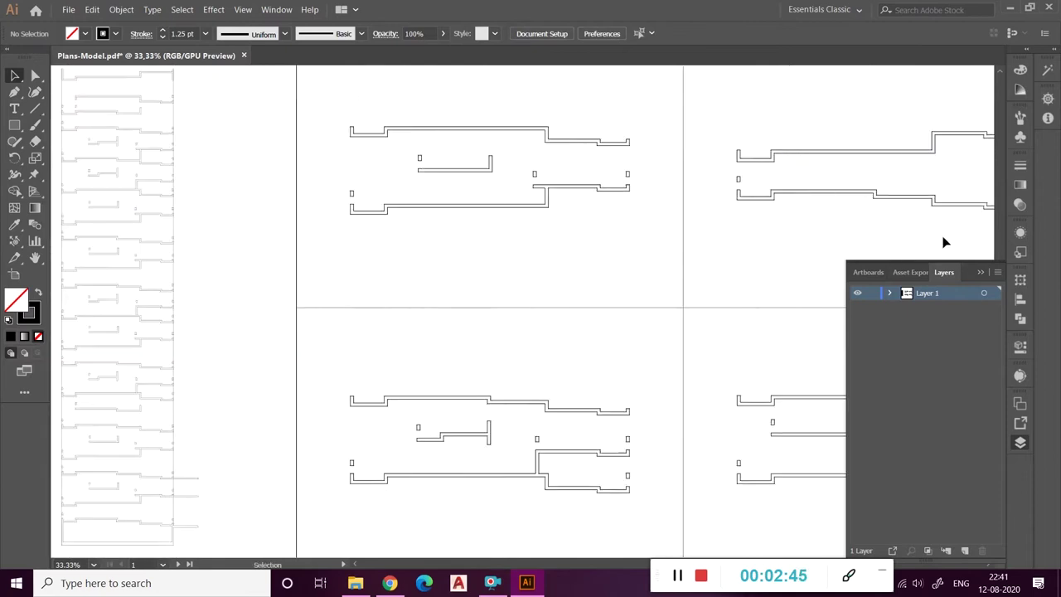
{"action": "left_click", "coordinate": [983, 272]}
{"action": "scroll", "coordinate": [707, 428], "scroll_direction": "up", "scroll_amount": 3}
{"action": "scroll", "coordinate": [666, 383], "scroll_direction": "down", "scroll_amount": 2}
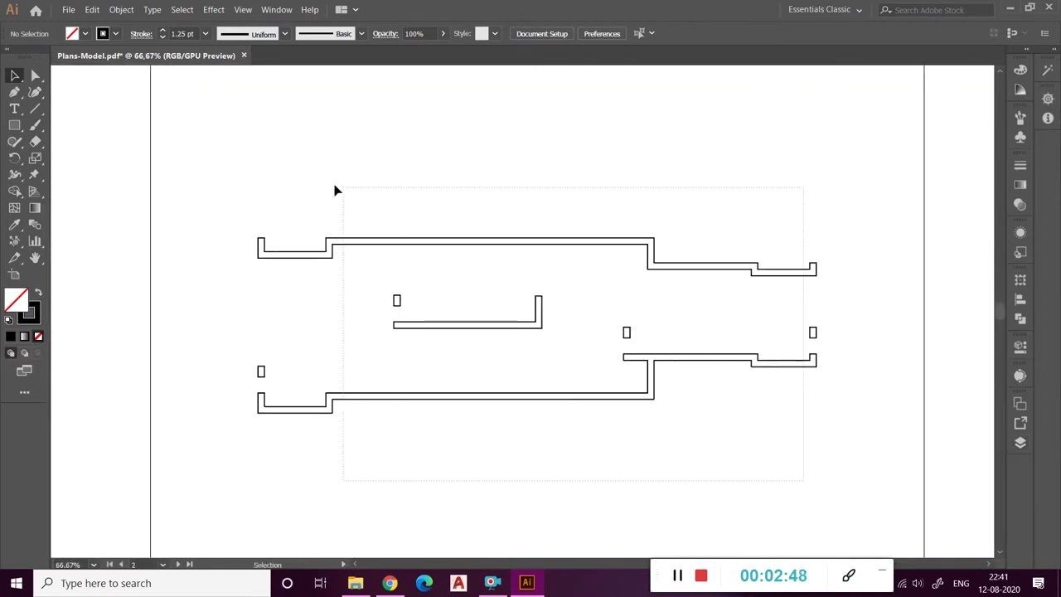
- Fill the top and lower walls and small piece of the first artboard's plan solid black
{"action": "left_click_drag", "start_coordinate": [378, 204], "coordinate": [930, 512]}
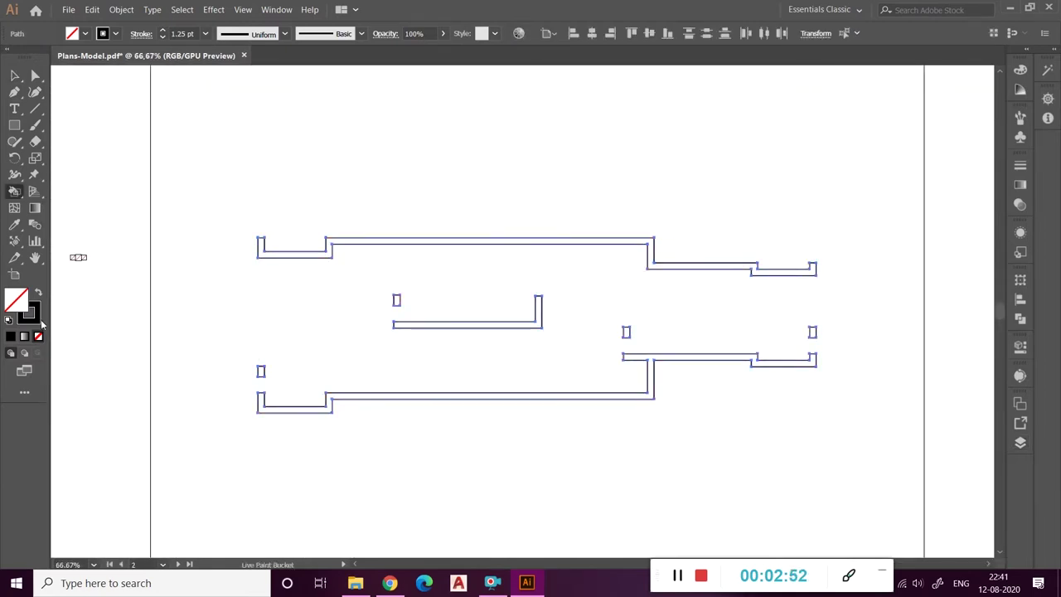
{"action": "left_click", "coordinate": [295, 275]}
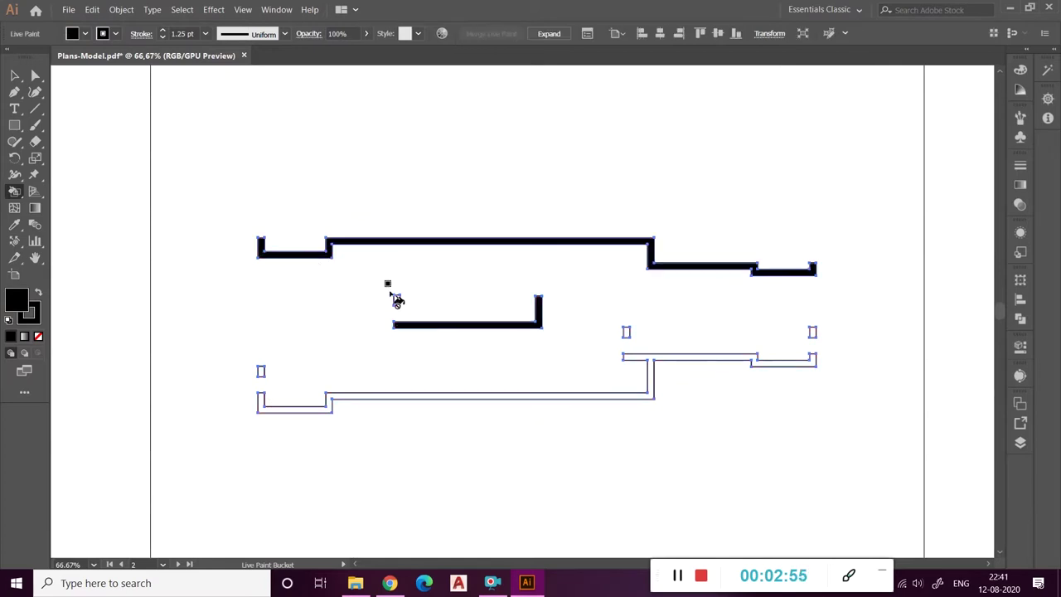
{"action": "left_click", "coordinate": [259, 377]}
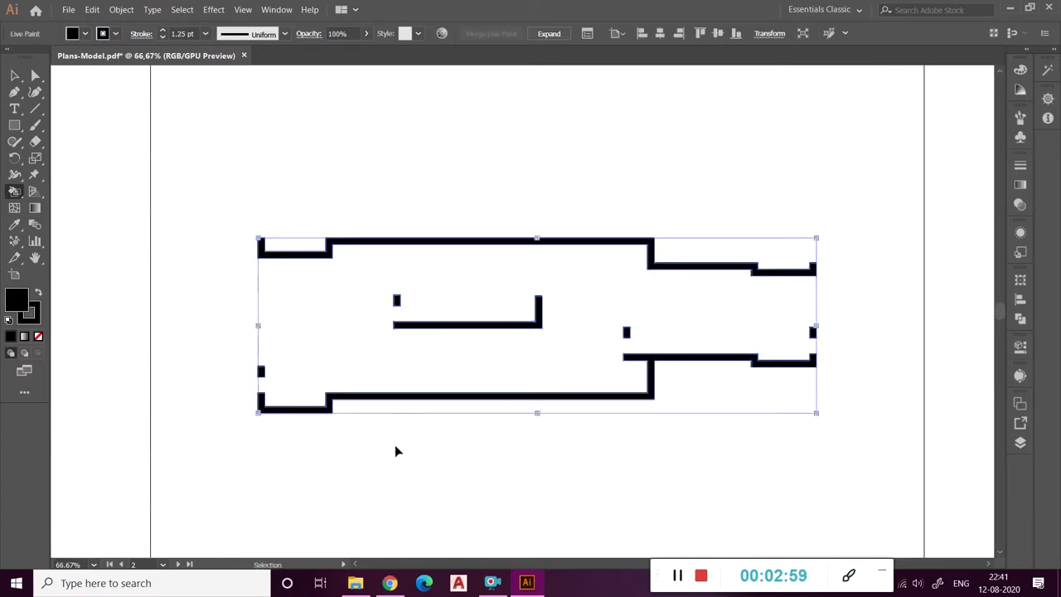
{"action": "left_click", "coordinate": [15, 75]}
- Make the third artboard's wall outlines a Live Paint group and fill its walls black
{"action": "scroll", "coordinate": [307, 320], "scroll_direction": "right", "scroll_amount": 10}
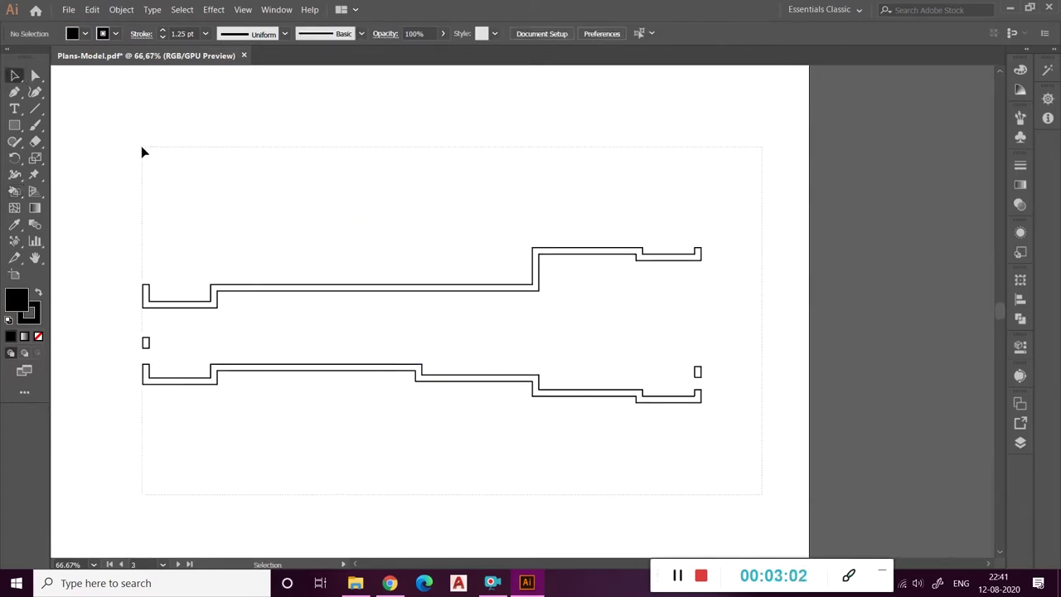
{"action": "left_click_drag", "start_coordinate": [142, 149], "coordinate": [754, 474]}
{"action": "left_click", "coordinate": [632, 393]}
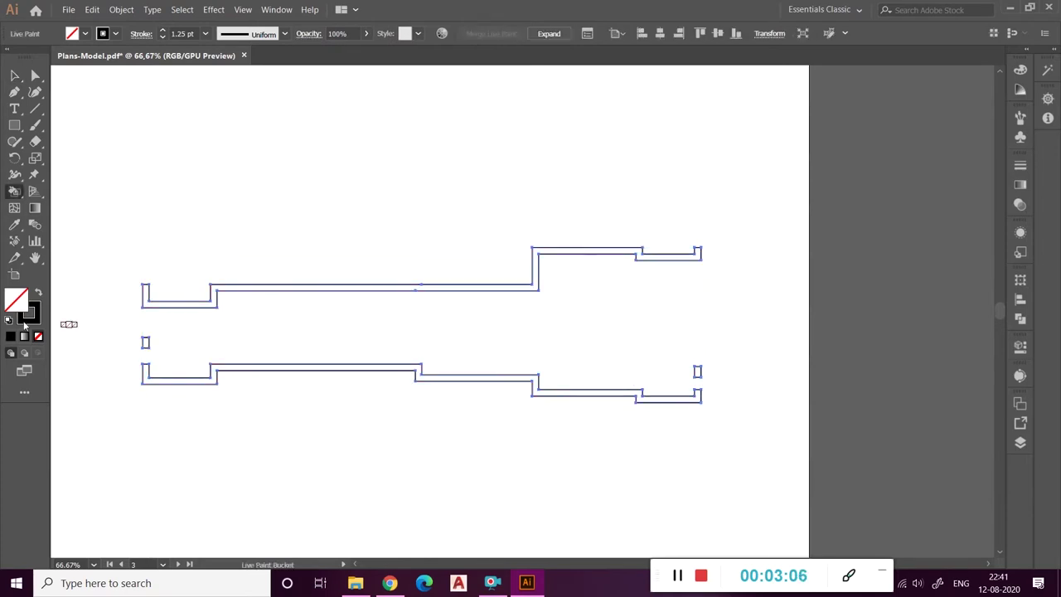
{"action": "left_click", "coordinate": [145, 342]}
{"action": "left_click", "coordinate": [174, 303]}
{"action": "left_click", "coordinate": [534, 390]}
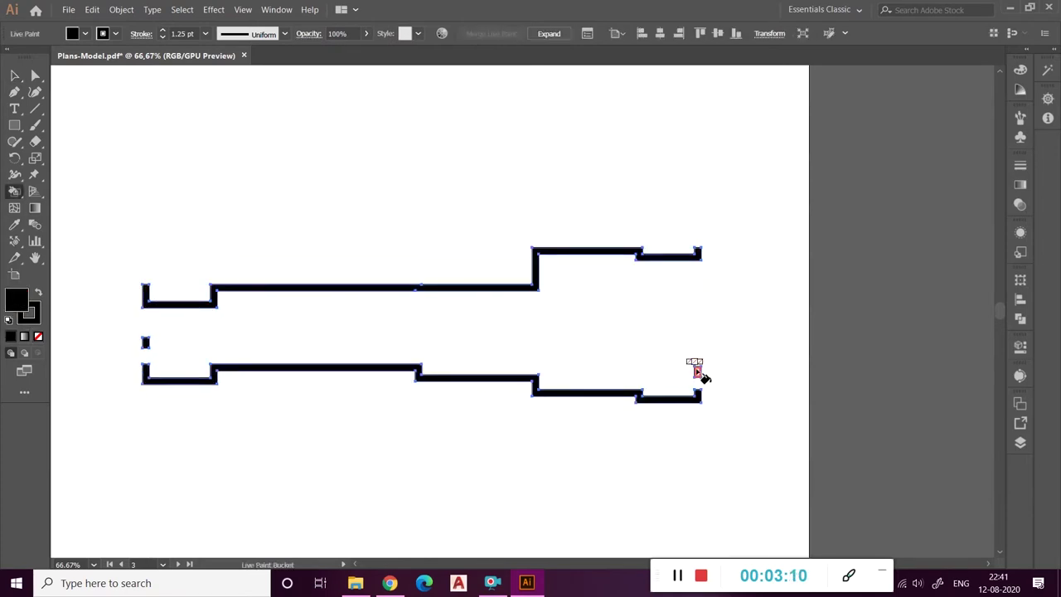
{"action": "scroll", "coordinate": [684, 331], "scroll_direction": "down", "scroll_amount": 10}
- Live Paint the fifth artboard's top wall, small rectangle and bottom wall black
{"action": "key", "text": "v"}
{"action": "left_click_drag", "start_coordinate": [118, 208], "coordinate": [679, 437]}
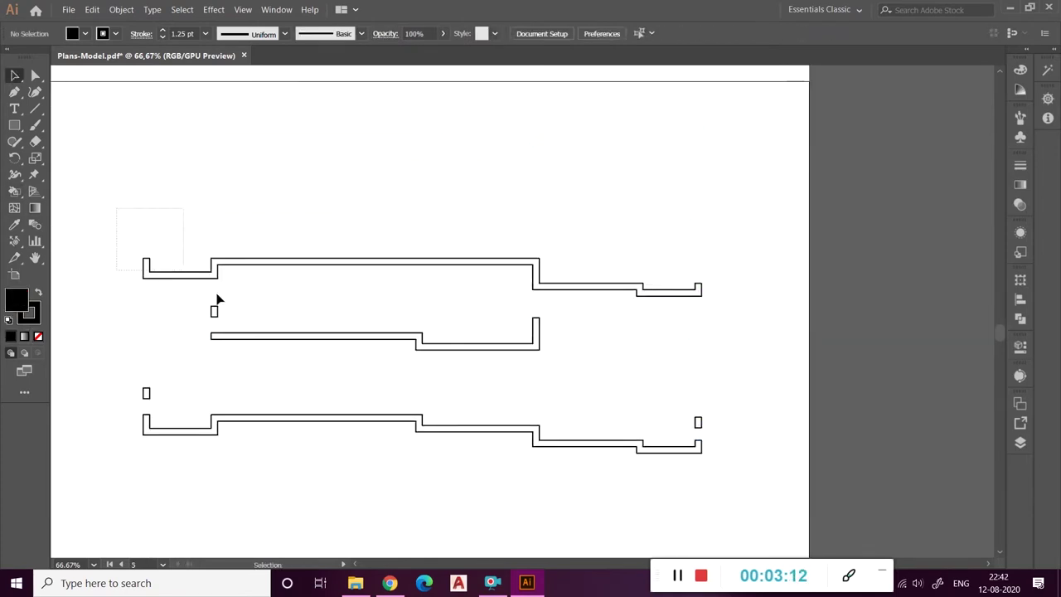
{"action": "left_click", "coordinate": [697, 422]}
{"action": "left_click", "coordinate": [154, 273]}
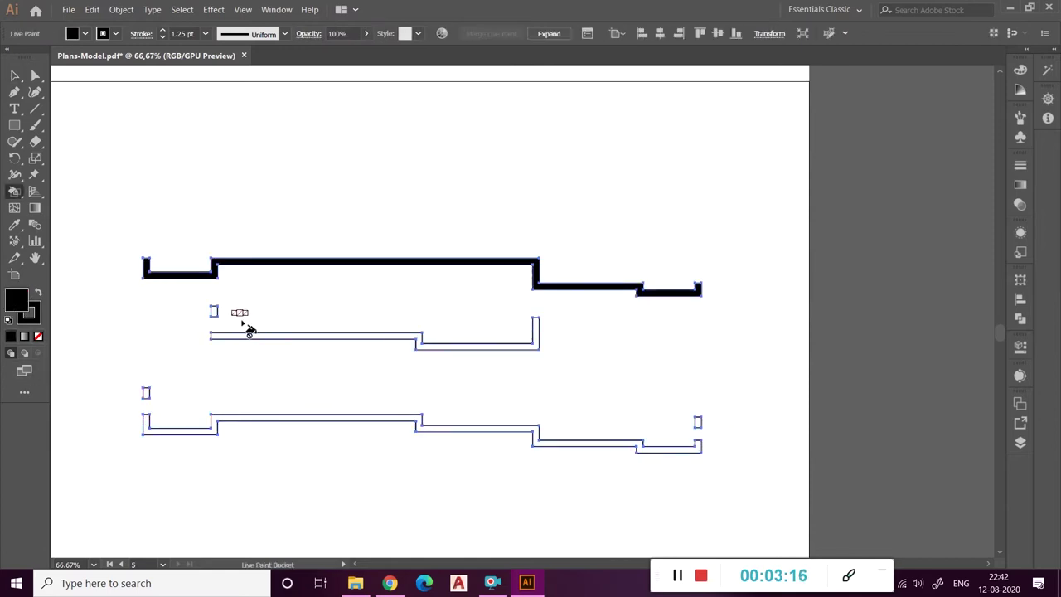
{"action": "left_click", "coordinate": [696, 422]}
{"action": "left_click", "coordinate": [701, 447]}
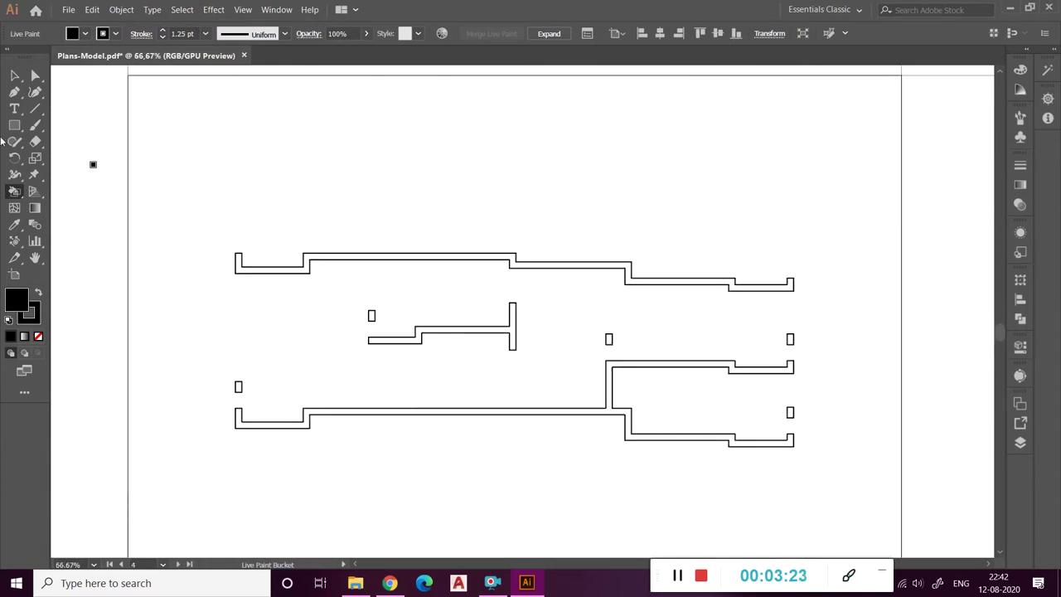
- Dismiss the Live Paint tips, then turn the next plan's walls into a black-filled Live Paint group
{"action": "left_click_drag", "start_coordinate": [248, 244], "coordinate": [802, 477]}
{"action": "key", "text": "k"}
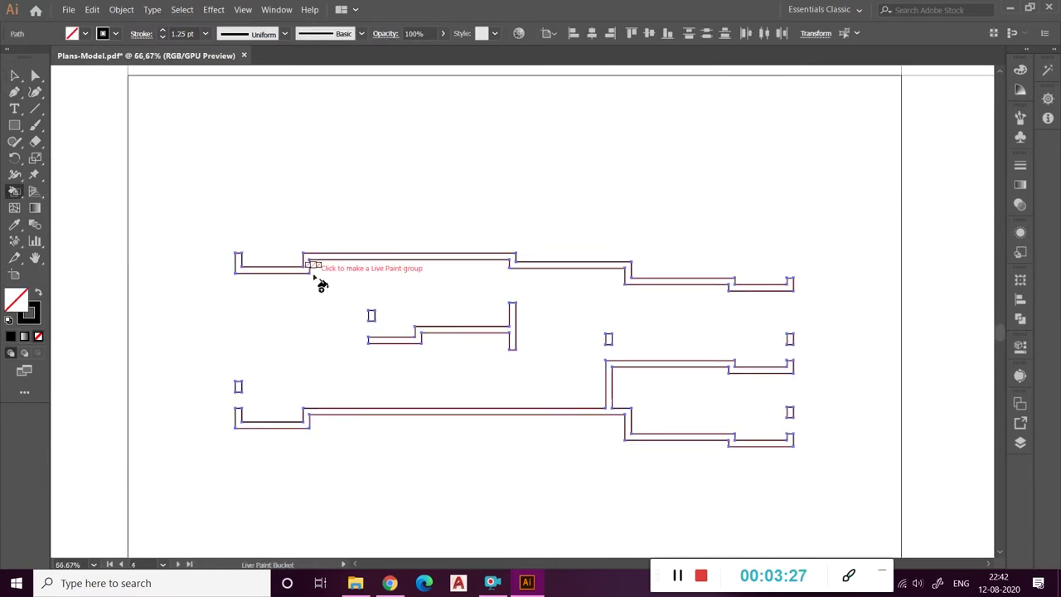
{"action": "left_click", "coordinate": [253, 410]}
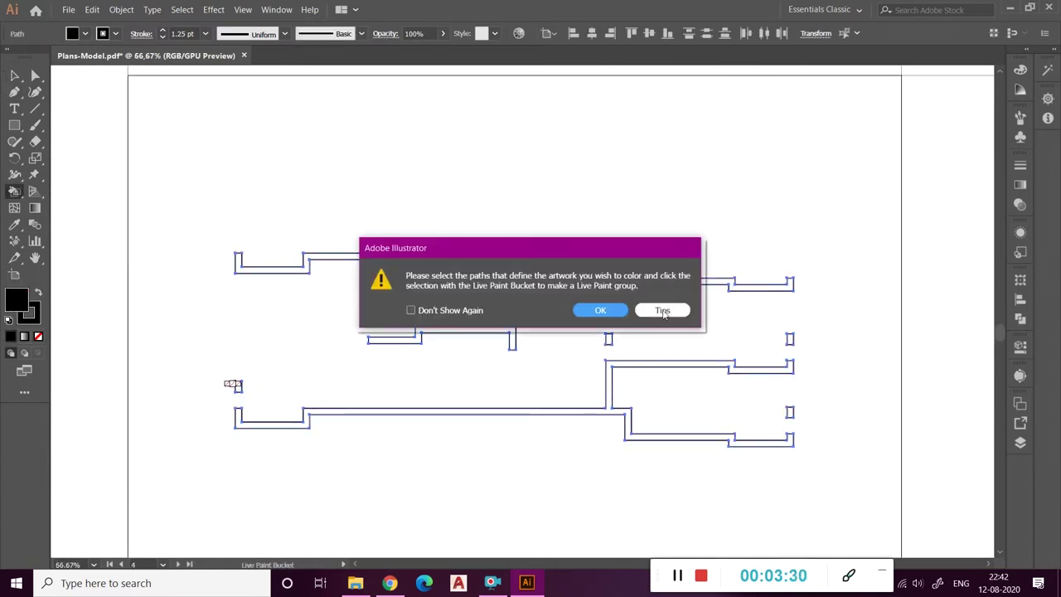
{"action": "left_click", "coordinate": [663, 313]}
{"action": "left_click", "coordinate": [616, 420]}
{"action": "left_click", "coordinate": [687, 419]}
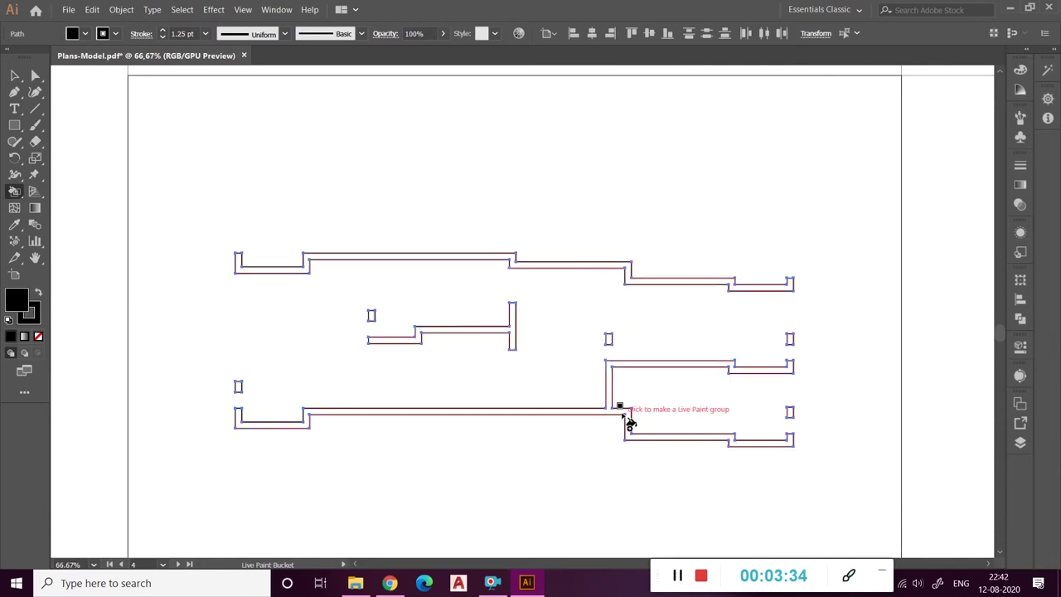
{"action": "left_click", "coordinate": [628, 423]}
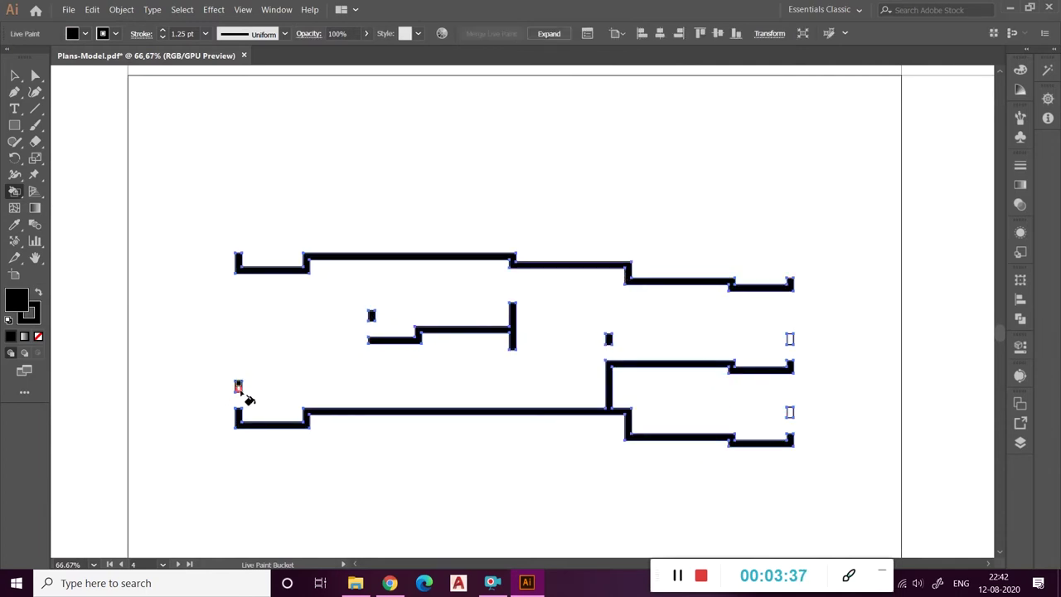
{"action": "key", "text": "ctrl+minus"}
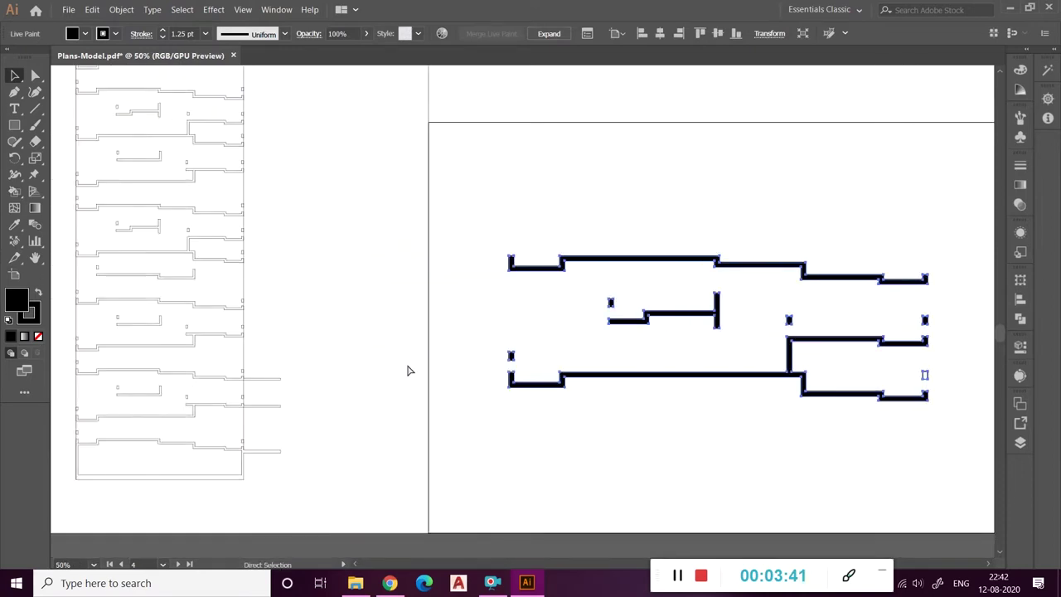
- Fill the bottom, middle and top wall bands and a small square black on the left plans
{"action": "key", "text": "ctrl+minus"}
{"action": "key", "text": "ctrl+minus"}
{"action": "key", "text": "ctrl+minus"}
{"action": "key", "text": "ctrl+plus"}
{"action": "key", "text": "ctrl+plus"}
{"action": "key", "text": "ctrl+plus"}
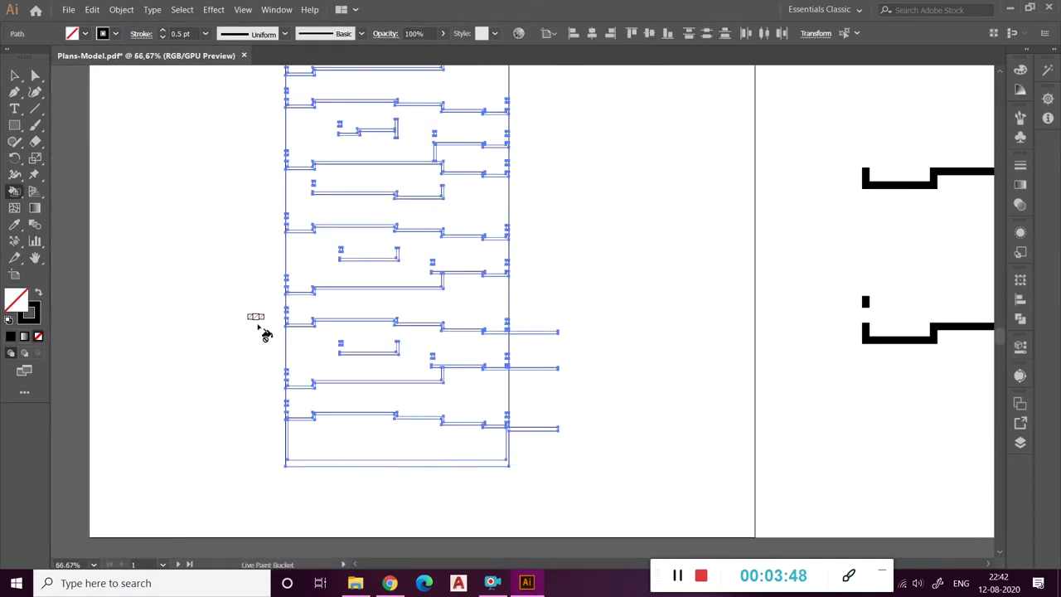
{"action": "key", "text": "ctrl+plus"}
{"action": "left_click", "coordinate": [526, 416]}
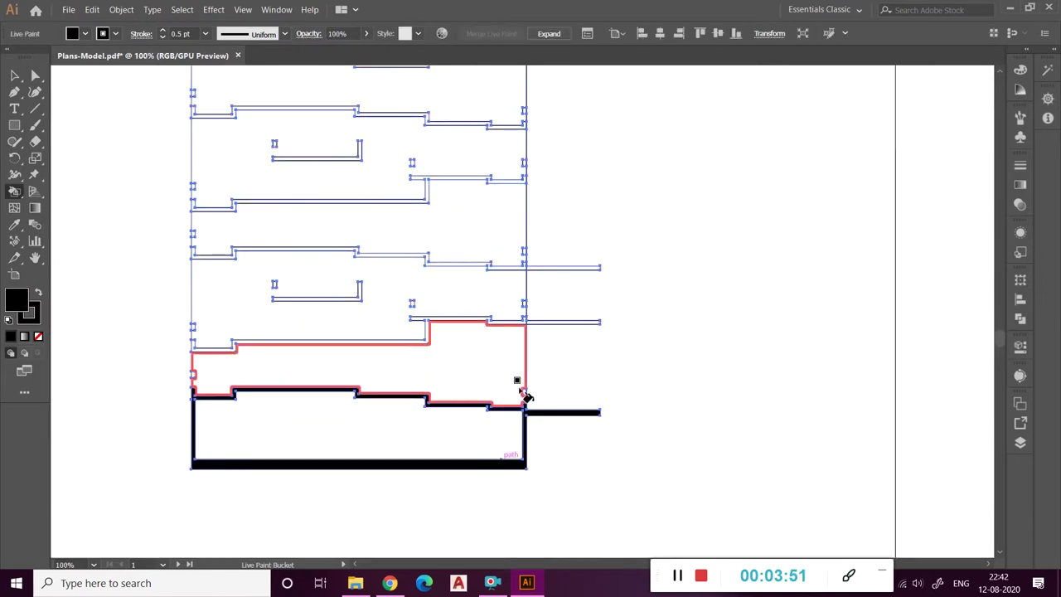
{"action": "key", "text": "ctrl+plus"}
{"action": "left_click", "coordinate": [525, 403]}
{"action": "key", "text": "ctrl+z"}
{"action": "left_click", "coordinate": [531, 256]}
{"action": "left_click", "coordinate": [527, 220]}
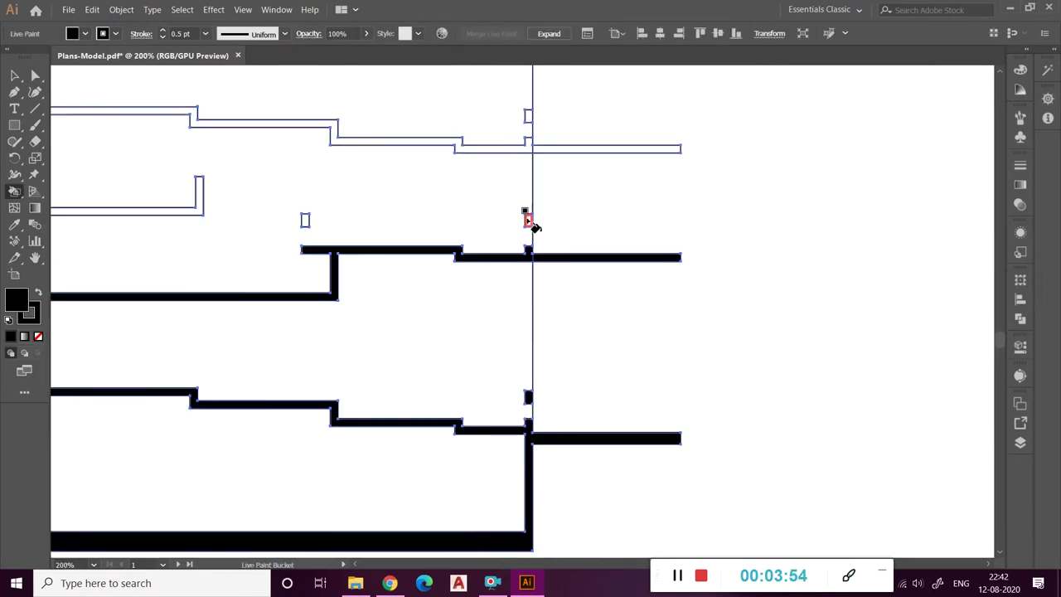
{"action": "left_click", "coordinate": [530, 147]}
- Fill the L-shaped wall, its adjacent rectangle and the left and right small squares black
{"action": "scroll", "coordinate": [332, 305], "scroll_direction": "left", "scroll_amount": 5}
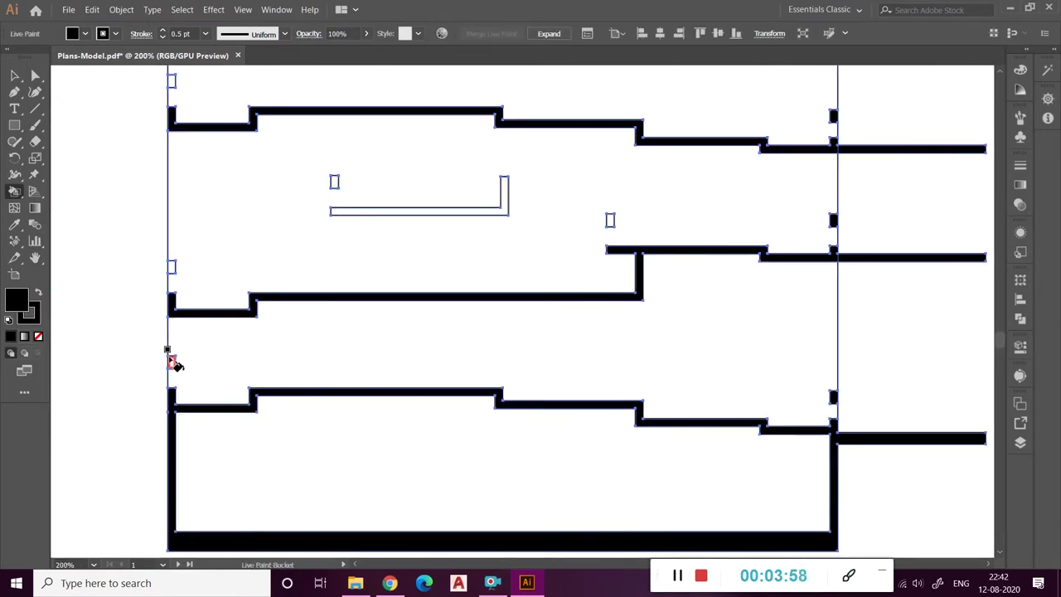
{"action": "left_click", "coordinate": [335, 184]}
{"action": "left_click", "coordinate": [610, 220]}
{"action": "scroll", "coordinate": [610, 221], "scroll_direction": "down", "scroll_amount": 3}
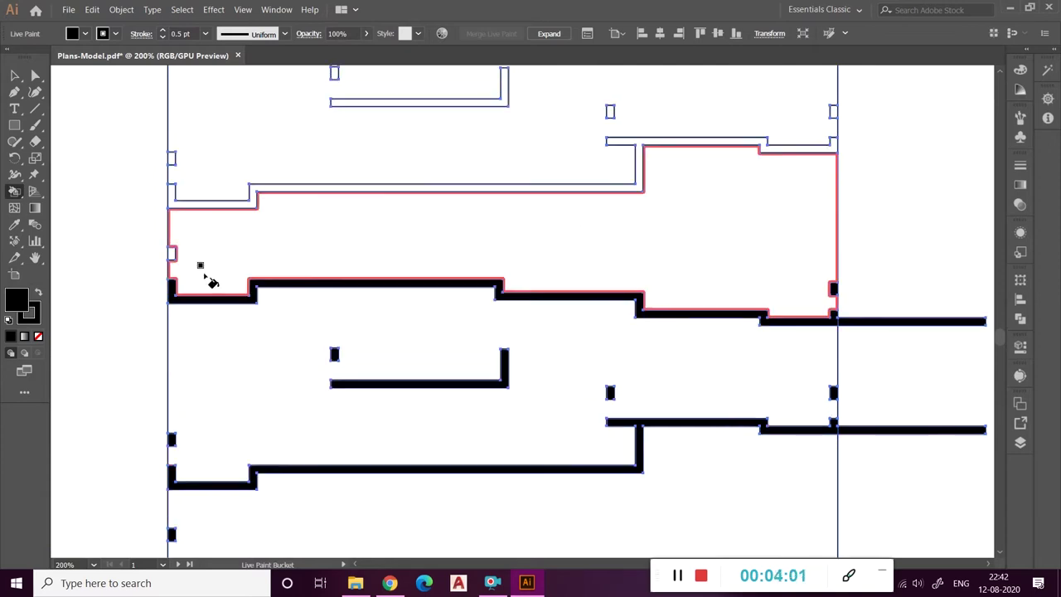
{"action": "left_click", "coordinate": [173, 159]}
{"action": "left_click", "coordinate": [610, 111]}
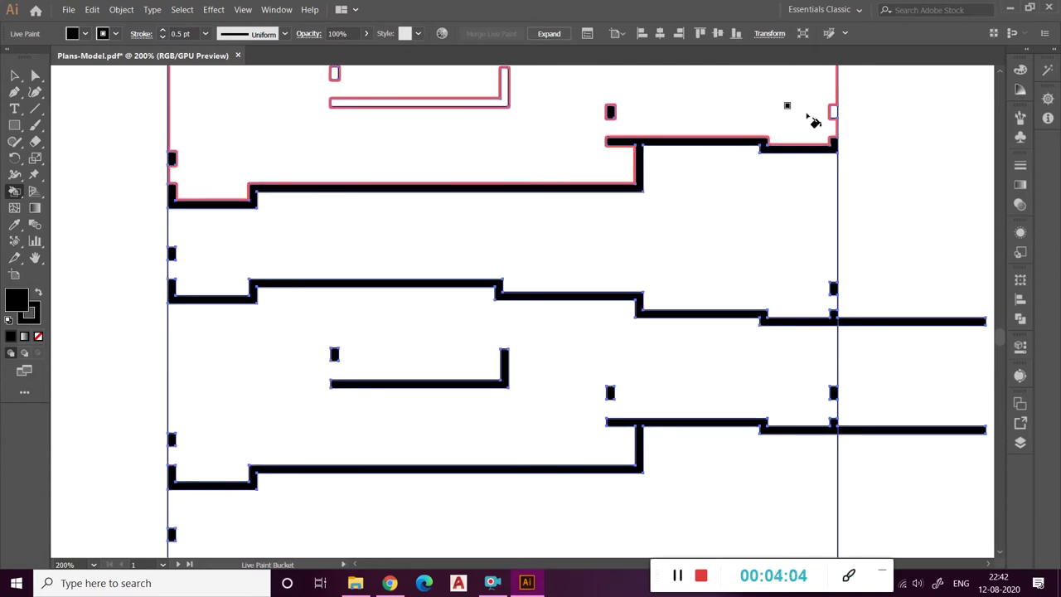
{"action": "left_click", "coordinate": [833, 112]}
- Fill the next unit's L-shaped wall, upper walls, wall band and edge squares black
{"action": "scroll", "coordinate": [833, 112], "scroll_direction": "up", "scroll_amount": 3}
{"action": "left_click", "coordinate": [503, 264]}
{"action": "left_click", "coordinate": [334, 244]}
{"action": "left_click", "coordinate": [253, 188]}
{"action": "left_click", "coordinate": [172, 144]}
{"action": "left_click", "coordinate": [832, 181]}
{"action": "scroll", "coordinate": [476, 244], "scroll_direction": "up", "scroll_amount": 3}
{"action": "left_click", "coordinate": [471, 238]}
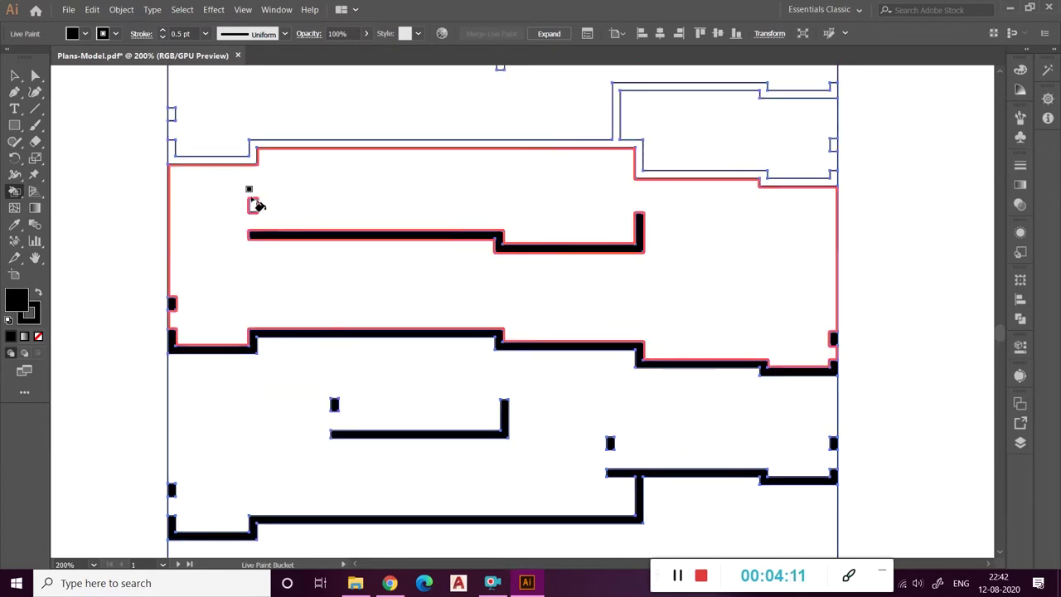
{"action": "left_click", "coordinate": [253, 204]}
{"action": "left_click", "coordinate": [251, 151]}
- Fill the following unit's L-shaped wall, top wall and neighbouring small squares black
{"action": "scroll", "coordinate": [787, 198], "scroll_direction": "up", "scroll_amount": 3}
{"action": "left_click", "coordinate": [435, 207]}
{"action": "left_click", "coordinate": [332, 189]}
{"action": "left_click", "coordinate": [209, 136]}
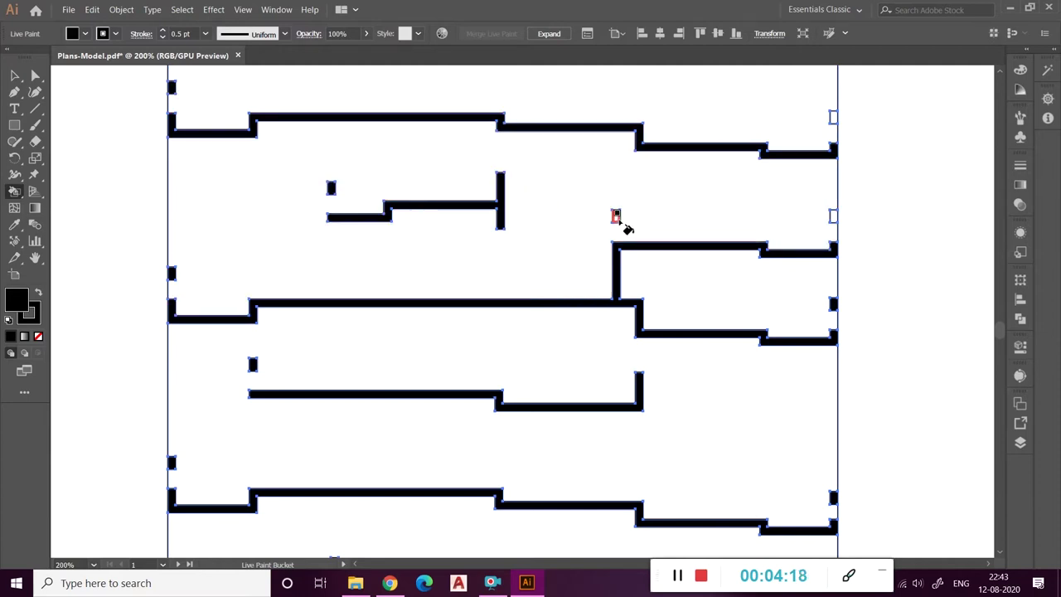
{"action": "left_click", "coordinate": [832, 117]}
- Fill another unit's L-shaped wall, long top wall and its left- and right-edge squares black
{"action": "scroll", "coordinate": [812, 249], "scroll_direction": "up", "scroll_amount": 3}
{"action": "scroll", "coordinate": [630, 281], "scroll_direction": "up", "scroll_amount": 4}
{"action": "left_click", "coordinate": [611, 289]}
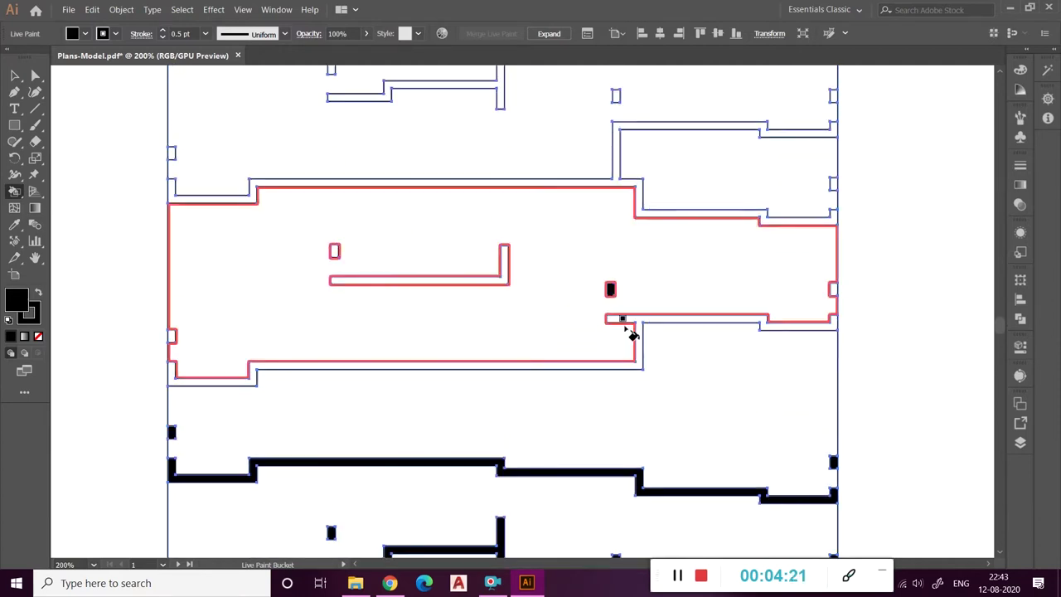
{"action": "left_click", "coordinate": [510, 286]}
{"action": "left_click", "coordinate": [334, 250]}
{"action": "left_click", "coordinate": [172, 335]}
{"action": "left_click", "coordinate": [172, 153]}
{"action": "left_click", "coordinate": [176, 187]}
{"action": "left_click", "coordinate": [831, 288]}
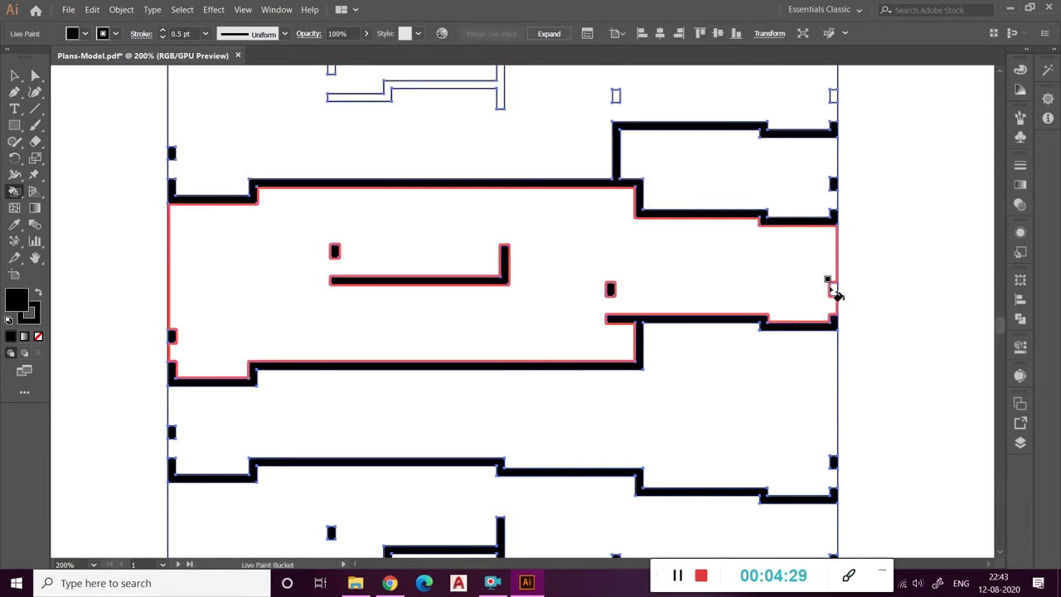
- Fill the top walls and small squares of the next two units black
{"action": "scroll", "coordinate": [426, 213], "scroll_direction": "up", "scroll_amount": 2}
{"action": "left_click", "coordinate": [833, 216]}
{"action": "left_click", "coordinate": [829, 124]}
{"action": "scroll", "coordinate": [639, 208], "scroll_direction": "up", "scroll_amount": 3}
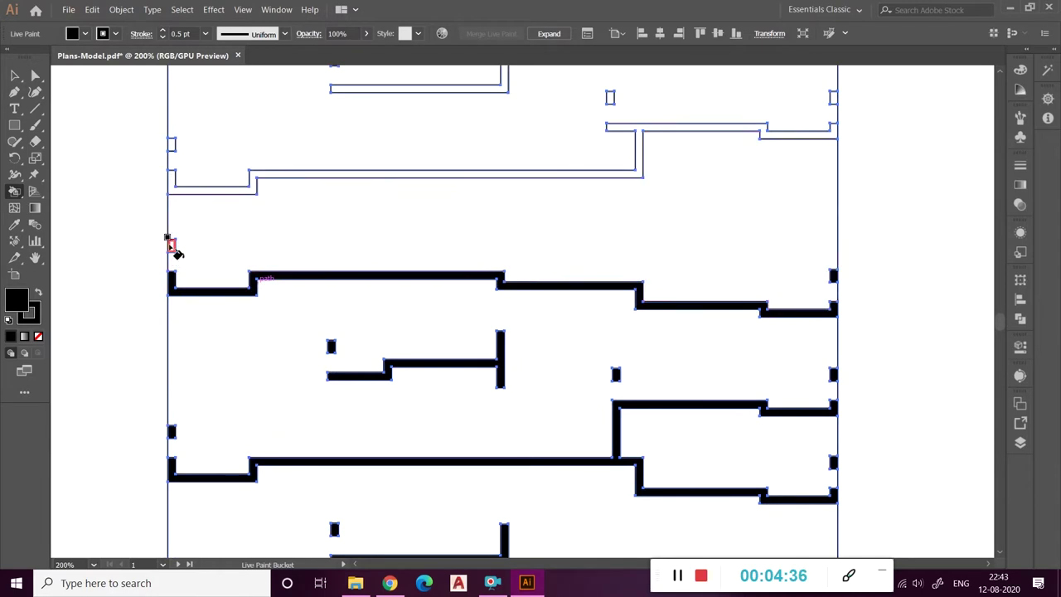
{"action": "left_click", "coordinate": [243, 190]}
{"action": "left_click", "coordinate": [611, 96]}
- Fill the rectangular wall, stepped top wall, wall stubs and edge squares black further up the plan
{"action": "scroll", "coordinate": [521, 212], "scroll_direction": "up", "scroll_amount": 4}
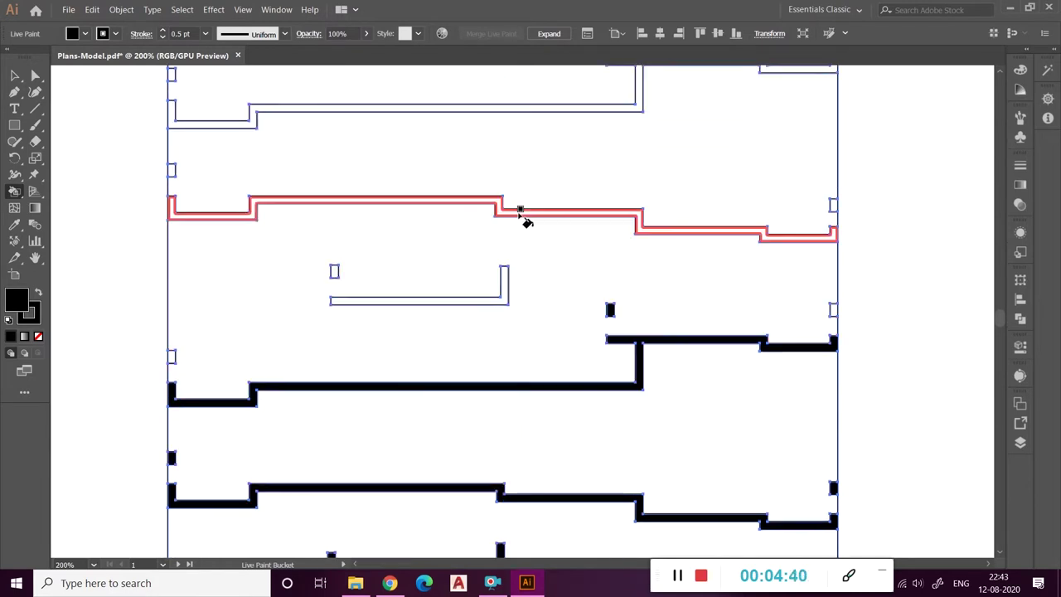
{"action": "scroll", "coordinate": [521, 214], "scroll_direction": "up", "scroll_amount": 2}
{"action": "left_click", "coordinate": [504, 367]}
{"action": "left_click", "coordinate": [333, 351]}
{"action": "left_click", "coordinate": [246, 292]}
{"action": "left_click", "coordinate": [171, 436]}
{"action": "left_click", "coordinate": [832, 389]}
{"action": "left_click", "coordinate": [832, 284]}
{"action": "left_click", "coordinate": [174, 186]}
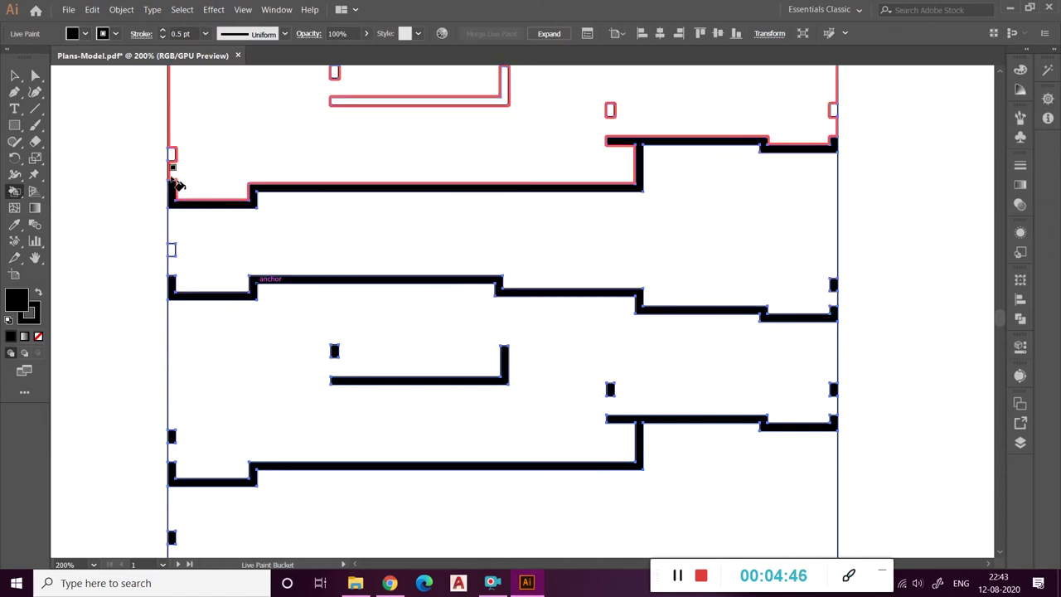
{"action": "left_click", "coordinate": [171, 158]}
- Fill the square by the upper-left wall and the right-side squares and stepped wall black
{"action": "scroll", "coordinate": [365, 124], "scroll_direction": "up", "scroll_amount": 3}
{"action": "left_click", "coordinate": [333, 204]}
{"action": "left_click", "coordinate": [833, 242]}
{"action": "left_click", "coordinate": [833, 166]}
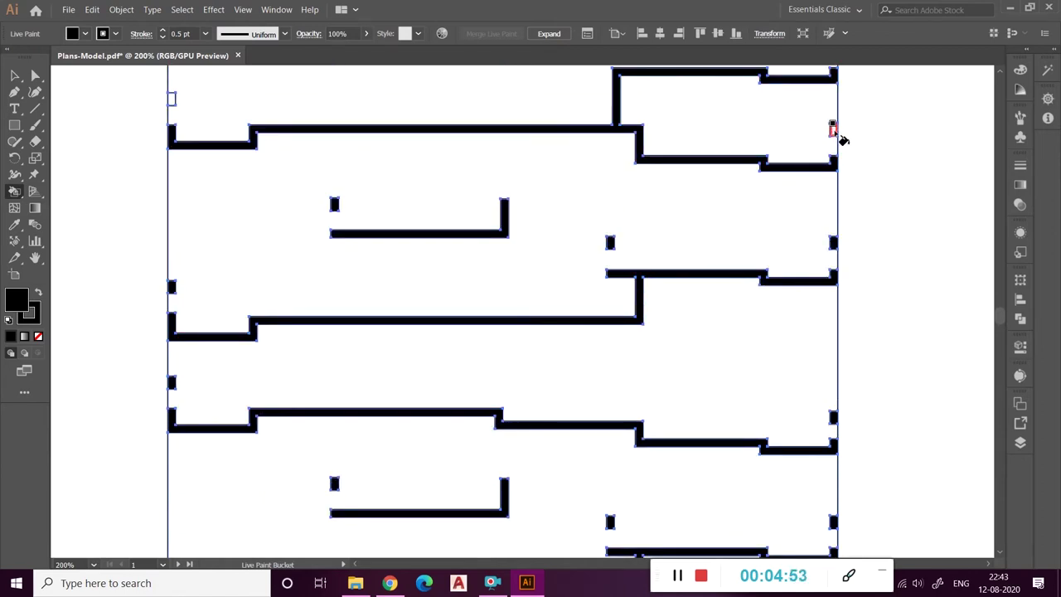
- Fill the stepped L-shaped wall, left wall end, upper stepped wall and right squares black
{"action": "scroll", "coordinate": [351, 243], "scroll_direction": "up", "scroll_amount": 4}
{"action": "scroll", "coordinate": [440, 322], "scroll_direction": "up", "scroll_amount": 3}
{"action": "left_click", "coordinate": [439, 338]}
{"action": "left_click", "coordinate": [331, 318]}
{"action": "left_click", "coordinate": [171, 216]}
{"action": "left_click", "coordinate": [177, 250]}
{"action": "left_click", "coordinate": [330, 130]}
{"action": "left_click", "coordinate": [500, 149]}
{"action": "left_click", "coordinate": [615, 158]}
{"action": "left_click", "coordinate": [833, 246]}
{"action": "left_click", "coordinate": [832, 346]}
{"action": "left_click", "coordinate": [615, 346]}
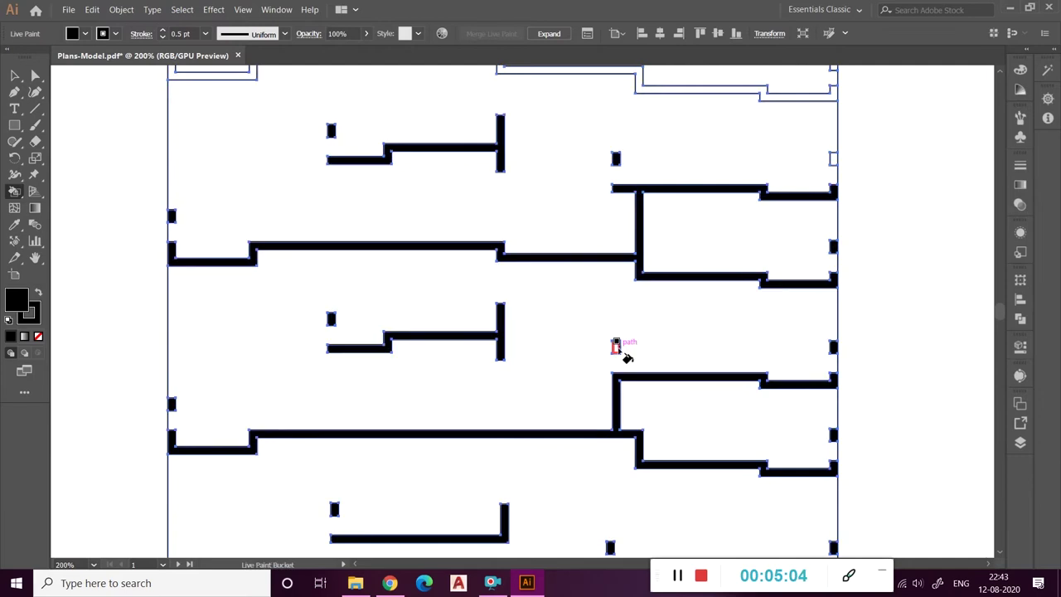
- Fill the last stepped wall, remaining walls, top wall and small squares at the plan's top black
{"action": "scroll", "coordinate": [844, 170], "scroll_direction": "up", "scroll_amount": 3}
{"action": "scroll", "coordinate": [840, 260], "scroll_direction": "up", "scroll_amount": 3}
{"action": "left_click", "coordinate": [832, 355]}
{"action": "left_click", "coordinate": [570, 242]}
{"action": "left_click", "coordinate": [253, 199]}
{"action": "left_click", "coordinate": [172, 199]}
{"action": "left_click", "coordinate": [172, 295]}
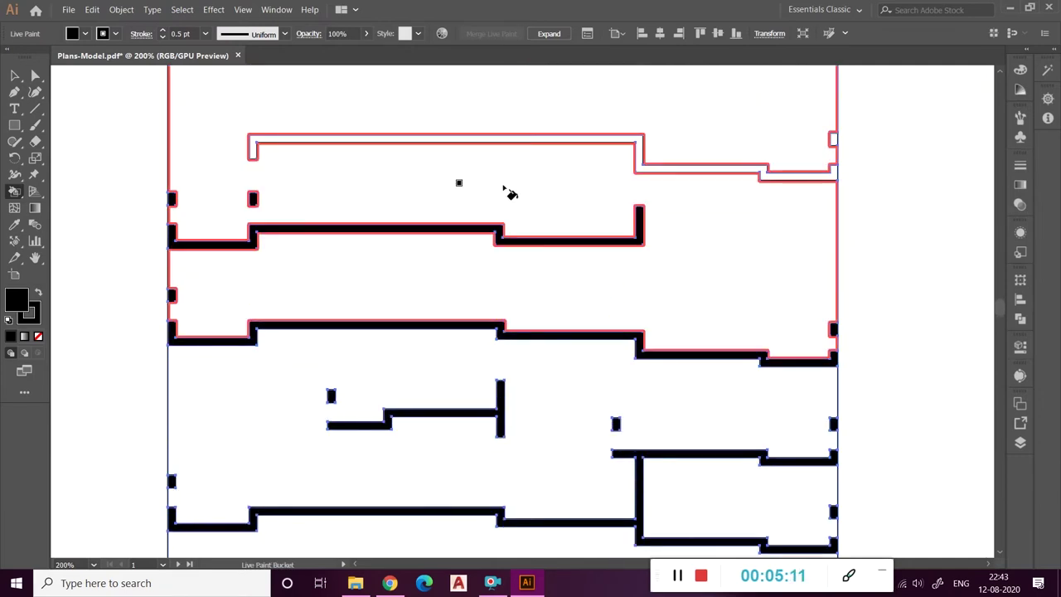
{"action": "left_click", "coordinate": [777, 172]}
{"action": "scroll", "coordinate": [828, 296], "scroll_direction": "up", "scroll_amount": 3}
{"action": "left_click", "coordinate": [552, 309]}
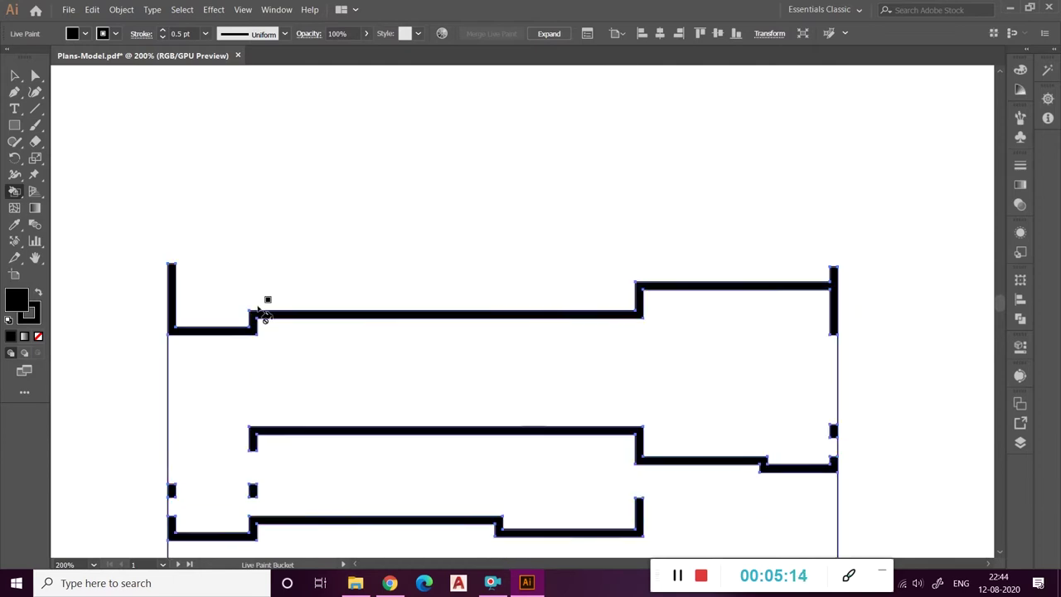
- Zoom out, deselect the painted walls with the Selection tool and review the whole plan
{"action": "key", "text": "ctrl+minus"}
{"action": "key", "text": "ctrl+minus"}
{"action": "key", "text": "ctrl+minus"}
{"action": "left_click", "coordinate": [15, 75]}
{"action": "scroll", "coordinate": [596, 331], "scroll_direction": "down", "scroll_amount": 3}
{"action": "scroll", "coordinate": [707, 260], "scroll_direction": "up", "scroll_amount": 5}
{"action": "scroll", "coordinate": [686, 241], "scroll_direction": "down", "scroll_amount": 3}
{"action": "scroll", "coordinate": [630, 390], "scroll_direction": "down", "scroll_amount": 3}
{"action": "scroll", "coordinate": [403, 397], "scroll_direction": "left", "scroll_amount": 3}
{"action": "scroll", "coordinate": [580, 406], "scroll_direction": "up", "scroll_amount": 4}
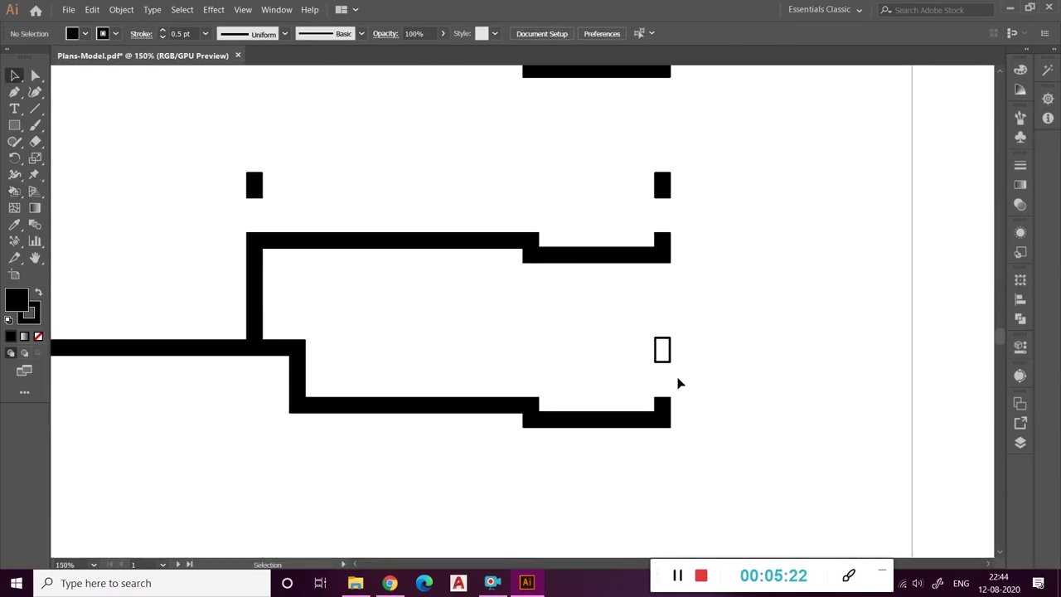
- Draw a square left of the plan pages with black fill and no stroke
{"action": "left_click", "coordinate": [669, 415]}
{"action": "left_click", "coordinate": [14, 74]}
{"action": "scroll", "coordinate": [580, 331], "scroll_direction": "down", "scroll_amount": 3}
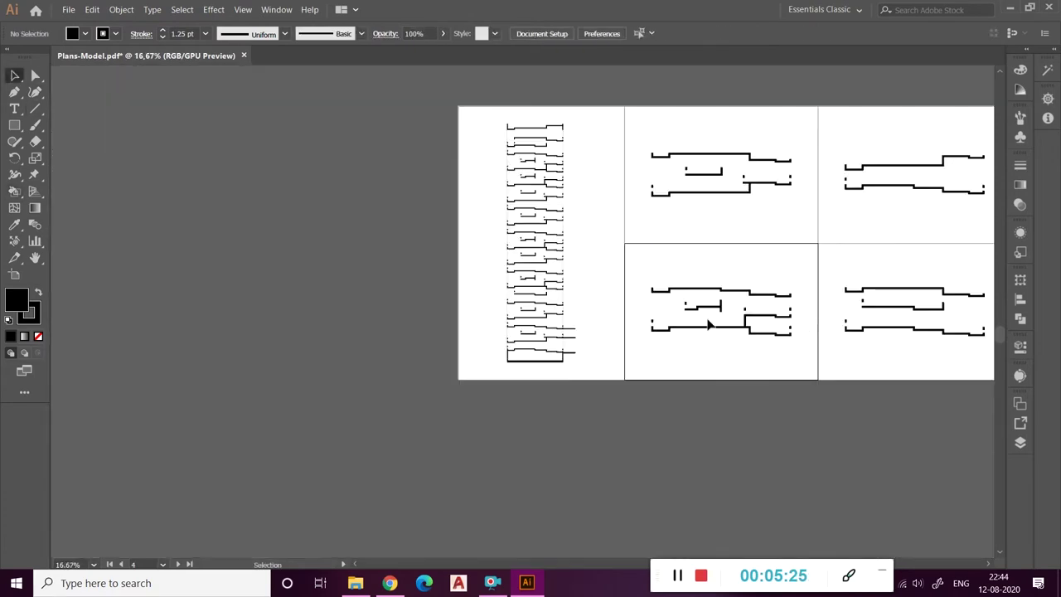
{"action": "scroll", "coordinate": [640, 390], "scroll_direction": "up", "scroll_amount": 4}
{"action": "scroll", "coordinate": [660, 361], "scroll_direction": "down", "scroll_amount": 3}
{"action": "scroll", "coordinate": [539, 397], "scroll_direction": "up", "scroll_amount": 2}
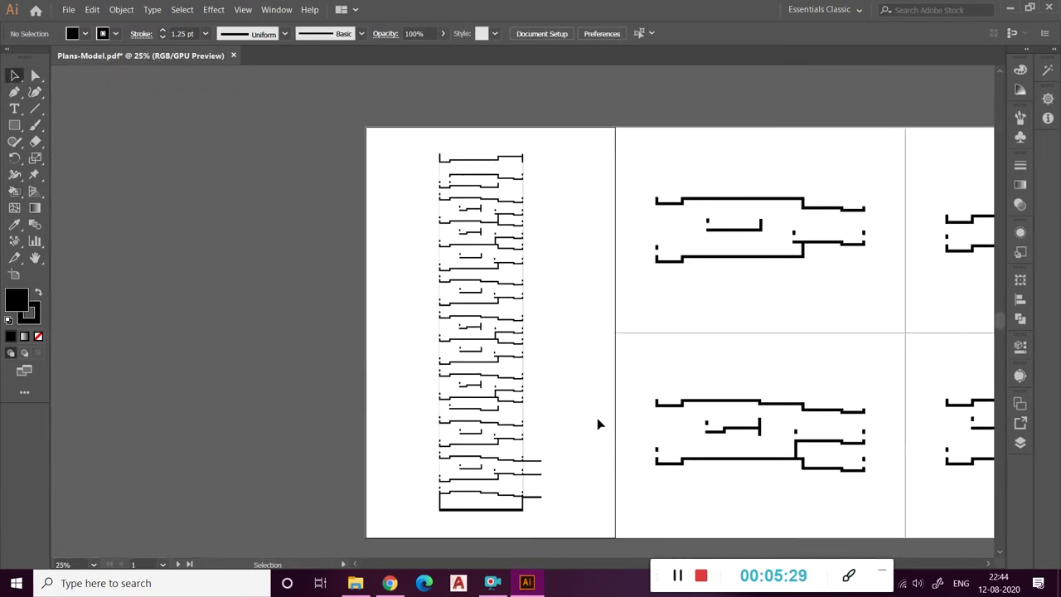
{"action": "scroll", "coordinate": [415, 331], "scroll_direction": "down", "scroll_amount": 1}
{"action": "left_click_drag", "start_coordinate": [344, 455], "coordinate": [345, 455]}
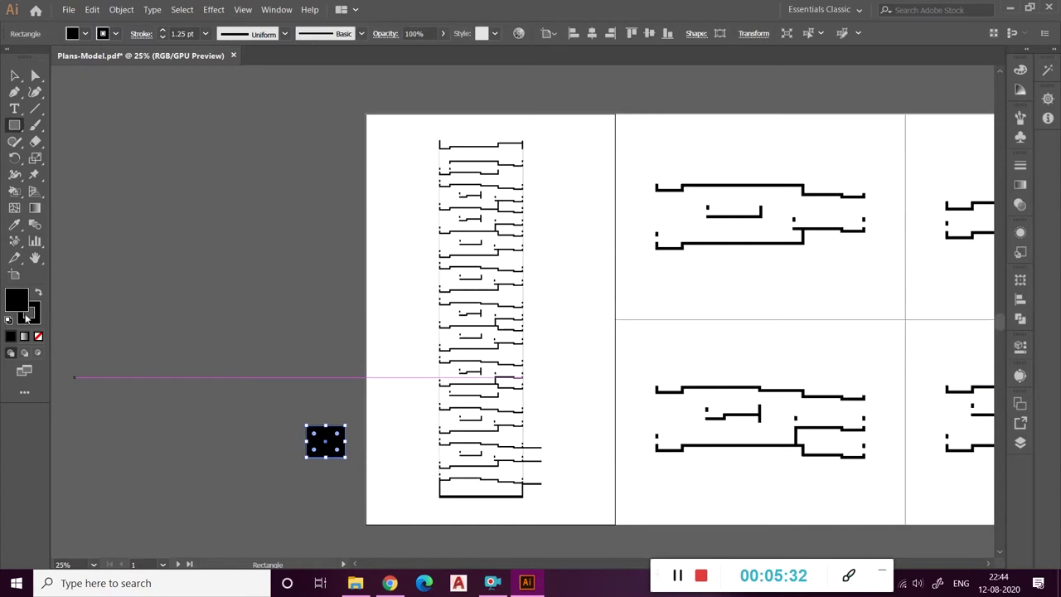
{"action": "left_click", "coordinate": [38, 294]}
{"action": "key", "text": "v"}
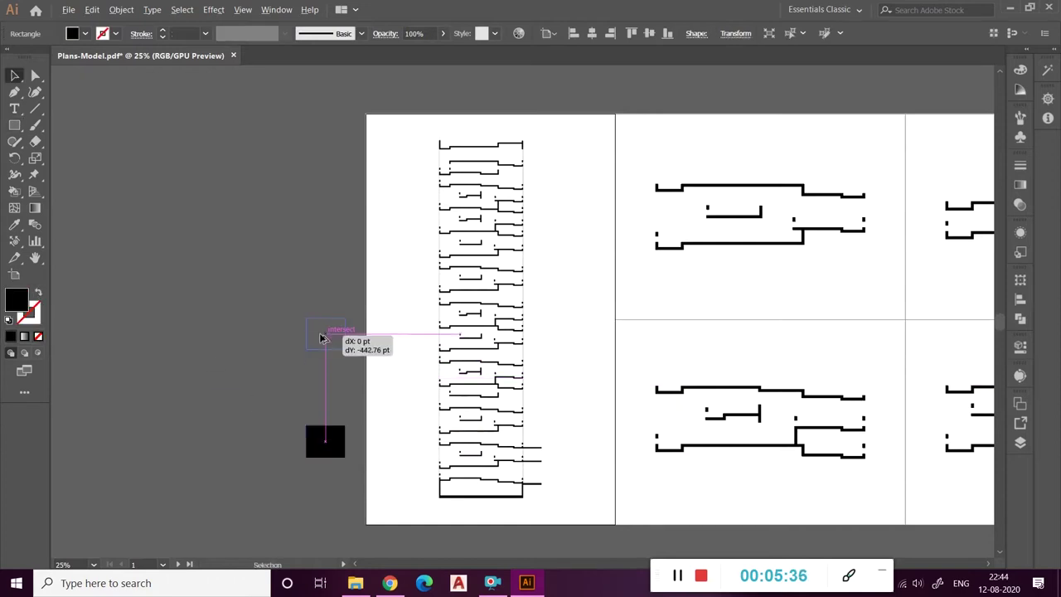
- Browse the swatch libraries and open the Color Properties > Soft library
{"action": "left_click", "coordinate": [85, 34]}
{"action": "left_click", "coordinate": [13, 121]}
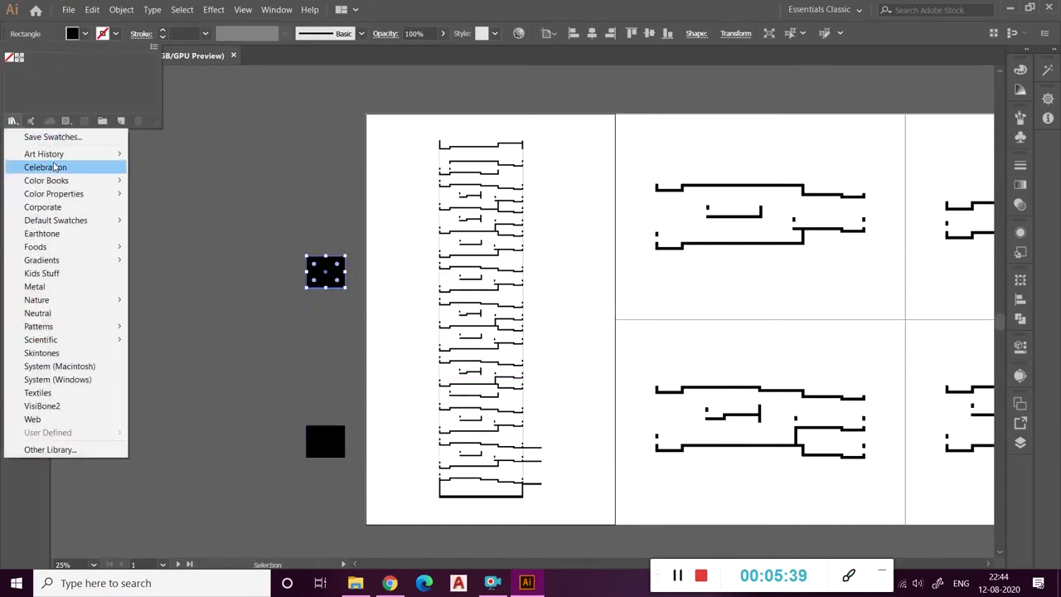
{"action": "left_click", "coordinate": [199, 326]}
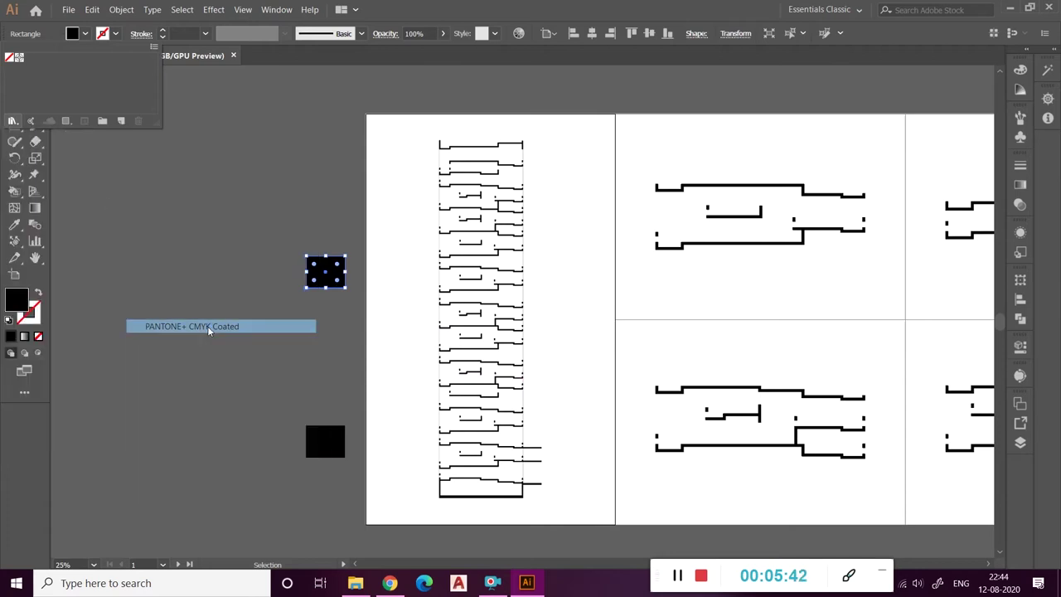
{"action": "left_click", "coordinate": [621, 259]}
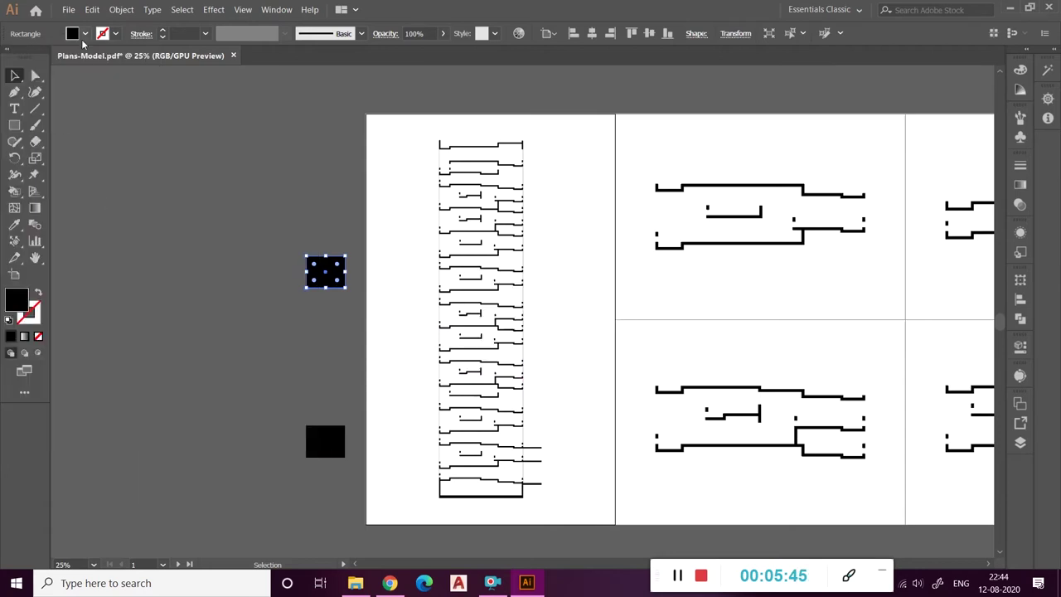
{"action": "left_click", "coordinate": [84, 34]}
{"action": "left_click", "coordinate": [12, 120]}
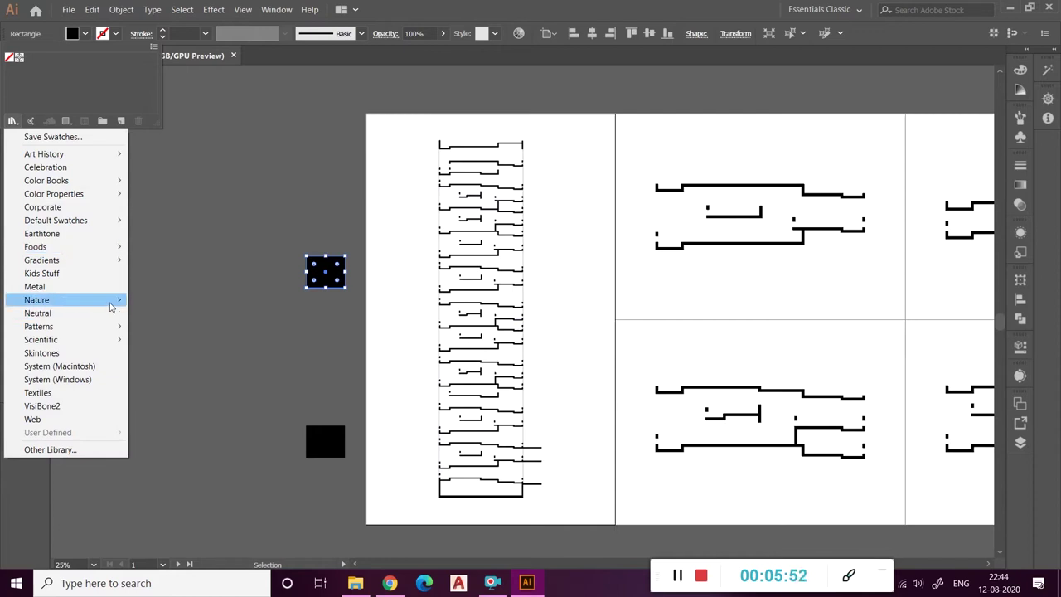
{"action": "left_click", "coordinate": [89, 352]}
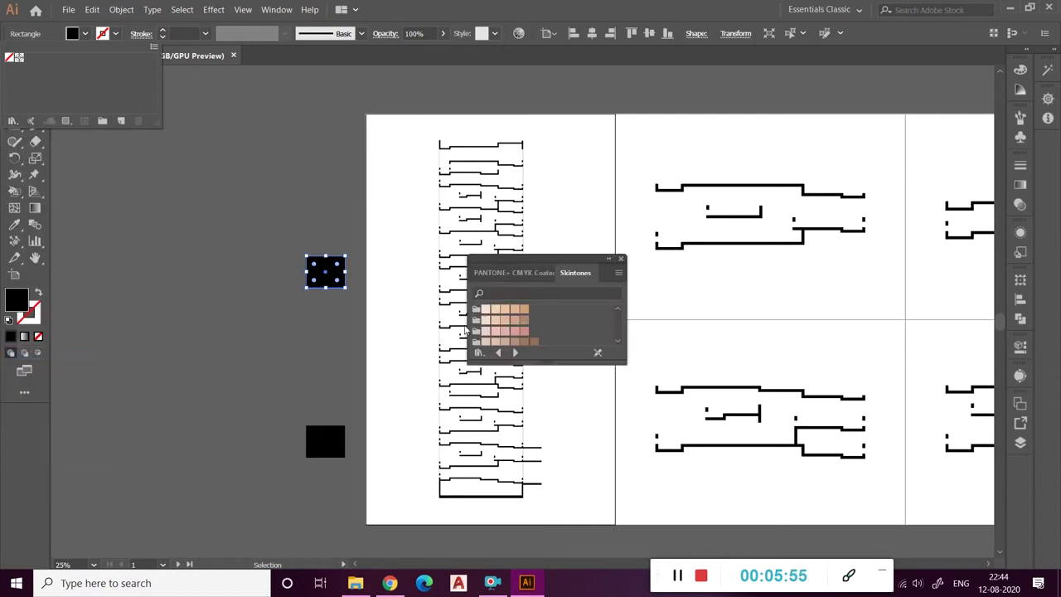
{"action": "left_click", "coordinate": [621, 261]}
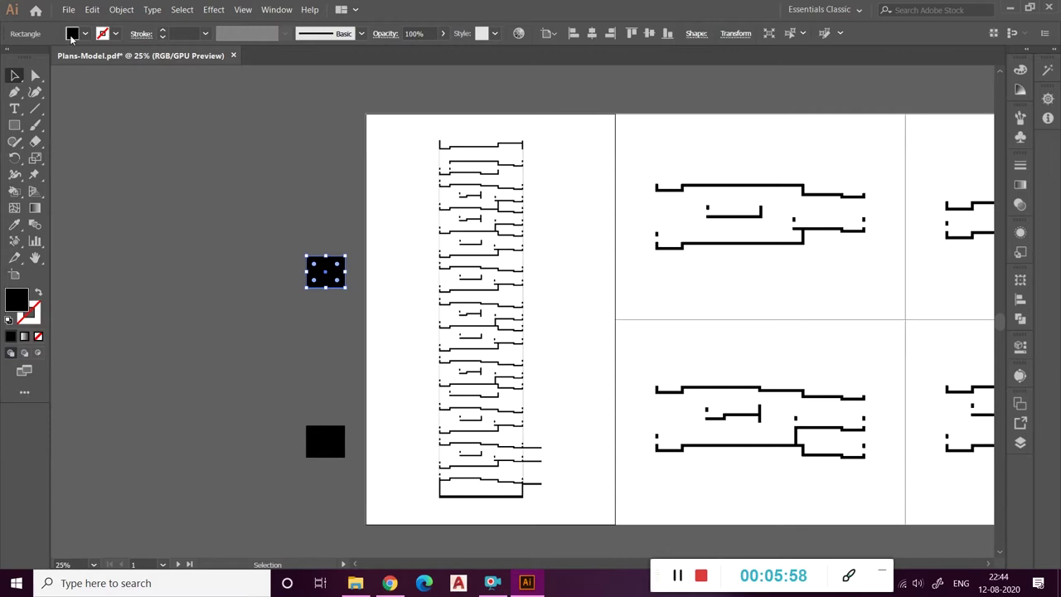
{"action": "left_click", "coordinate": [85, 34]}
{"action": "left_click", "coordinate": [12, 118]}
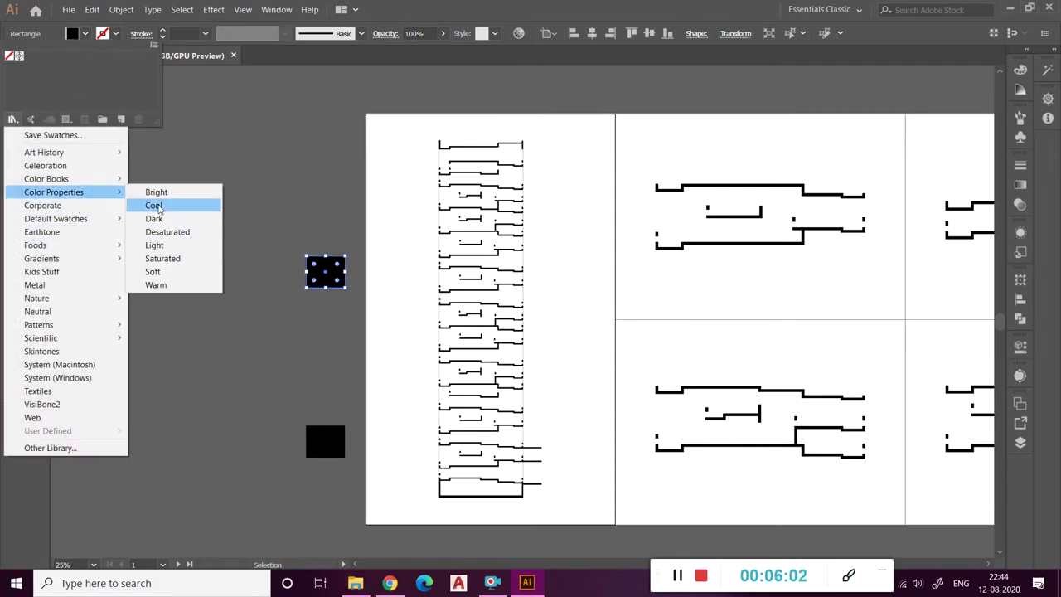
{"action": "mouse_move", "coordinate": [54, 192]}
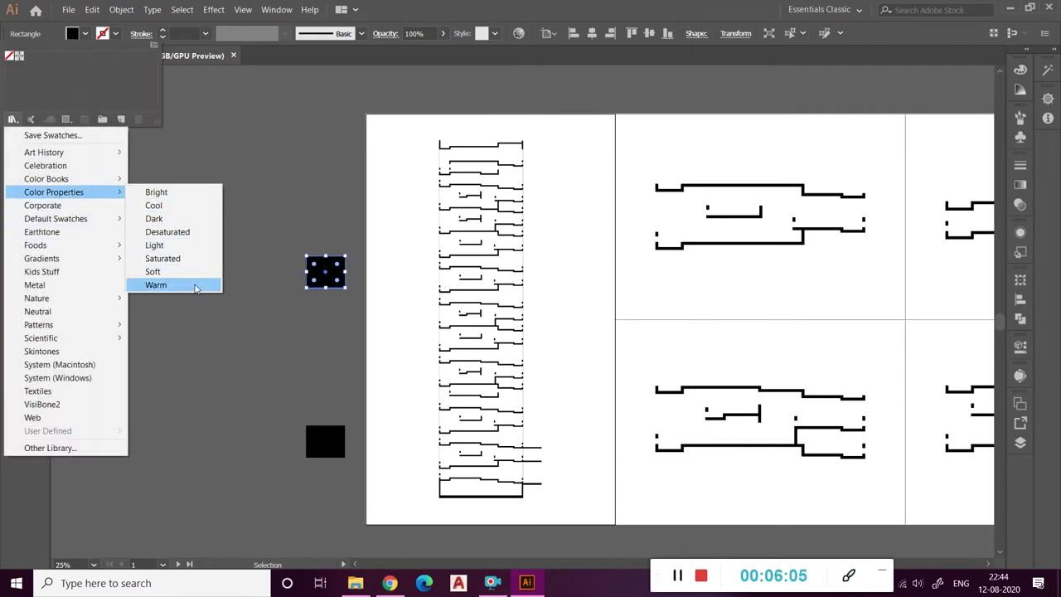
{"action": "left_click", "coordinate": [166, 272]}
- Fill the upper square pale blue and the lower square pale green from the Soft swatches
{"action": "left_click_drag", "start_coordinate": [494, 264], "coordinate": [87, 74]}
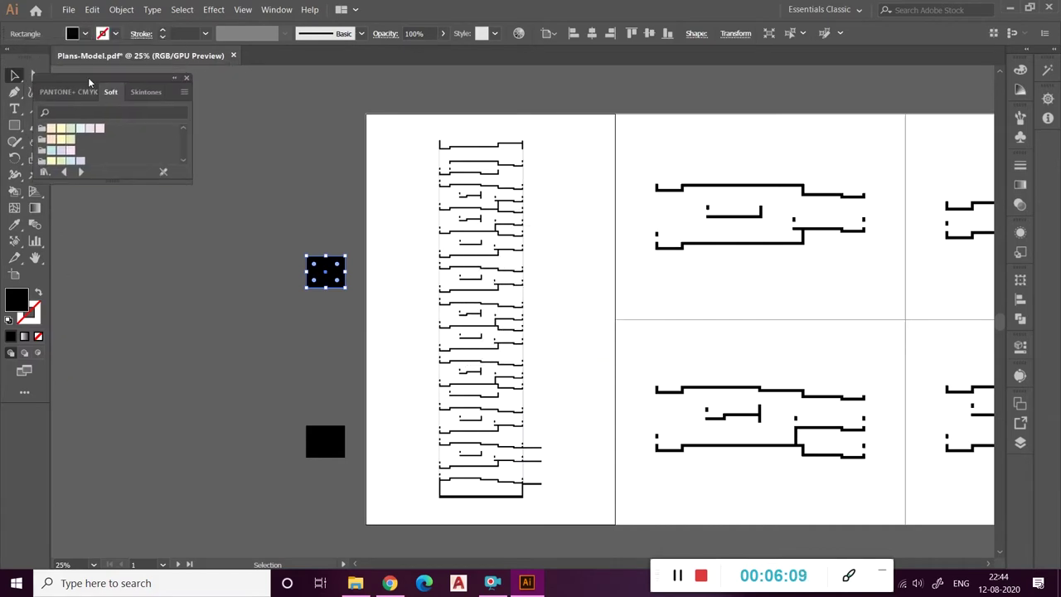
{"action": "left_click_drag", "start_coordinate": [162, 171], "coordinate": [166, 304]}
{"action": "scroll", "coordinate": [304, 309], "scroll_direction": "up", "scroll_amount": 2, "text": "alt"}
{"action": "left_click", "coordinate": [106, 188]}
{"action": "left_click", "coordinate": [358, 519]}
{"action": "left_click", "coordinate": [349, 550]}
{"action": "left_click", "coordinate": [105, 120]}
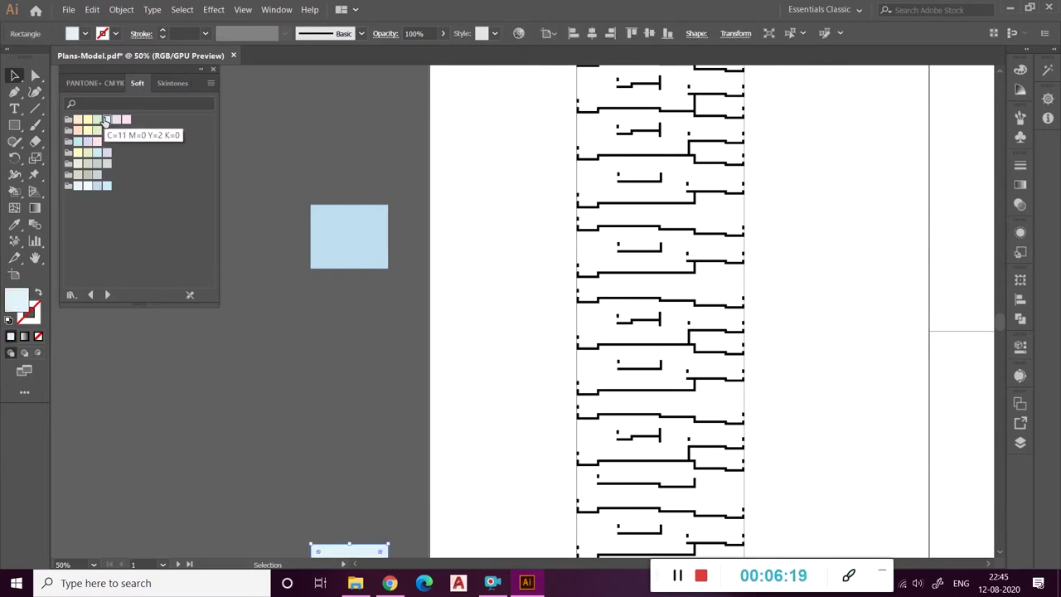
{"action": "scroll", "coordinate": [372, 444], "scroll_direction": "down", "scroll_amount": 1}
{"action": "left_click", "coordinate": [372, 444]}
{"action": "scroll", "coordinate": [372, 444], "scroll_direction": "down", "scroll_amount": 1}
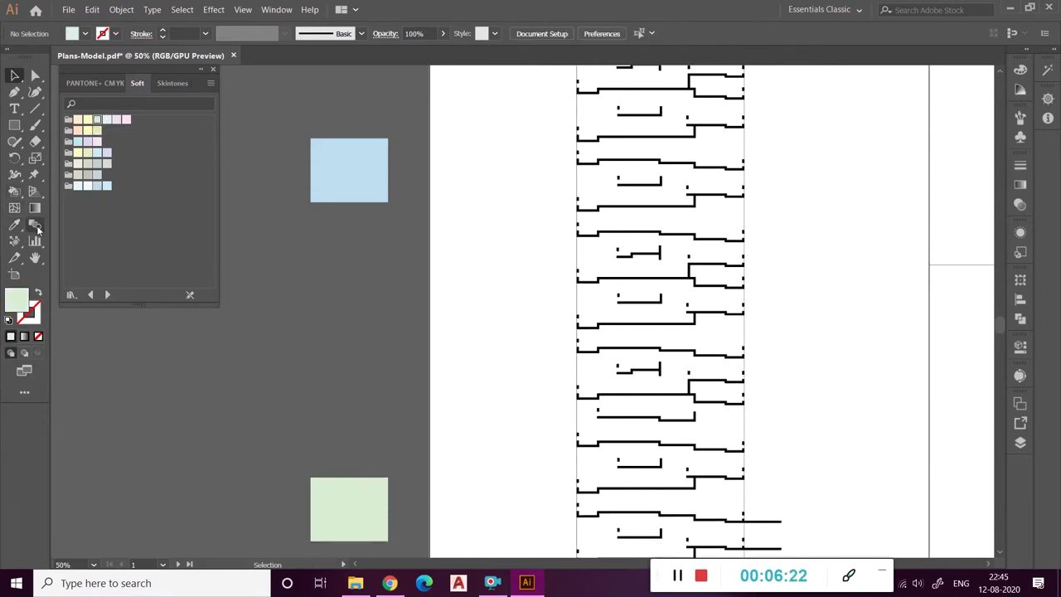
- Blend the two squares with Specified Steps set to 3
{"action": "left_click", "coordinate": [356, 194]}
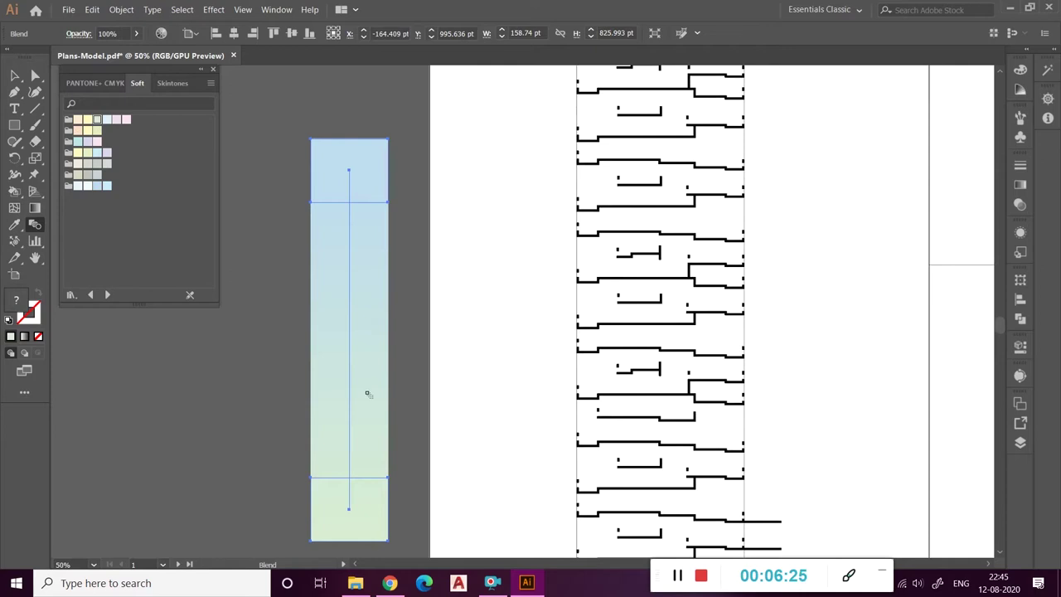
{"action": "double_click", "coordinate": [41, 226]}
{"action": "left_click", "coordinate": [482, 257]}
{"action": "left_click", "coordinate": [532, 287]}
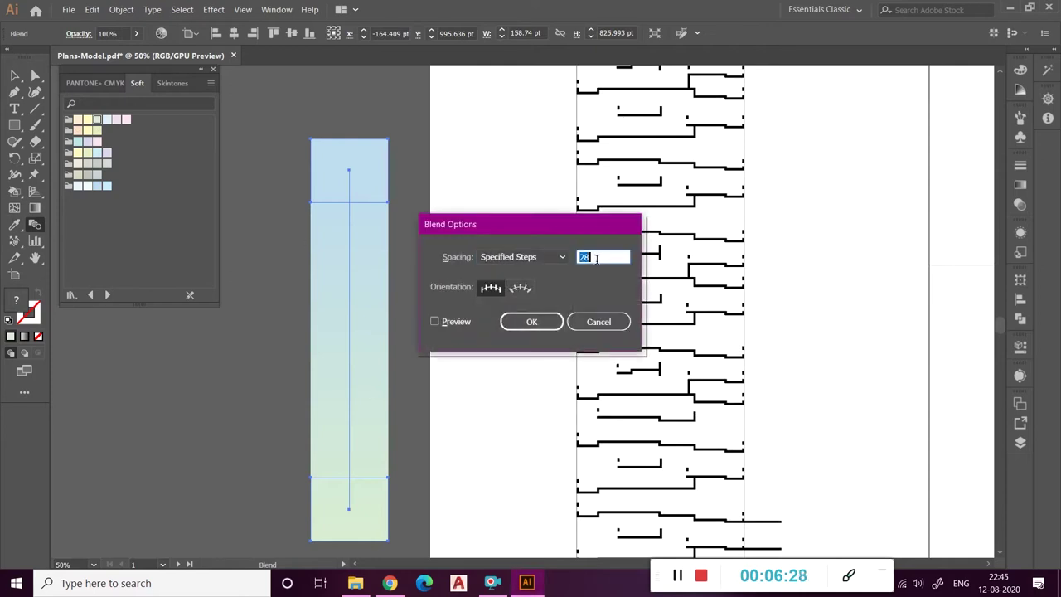
{"action": "type", "text": "3"}
{"action": "key", "text": "Return"}
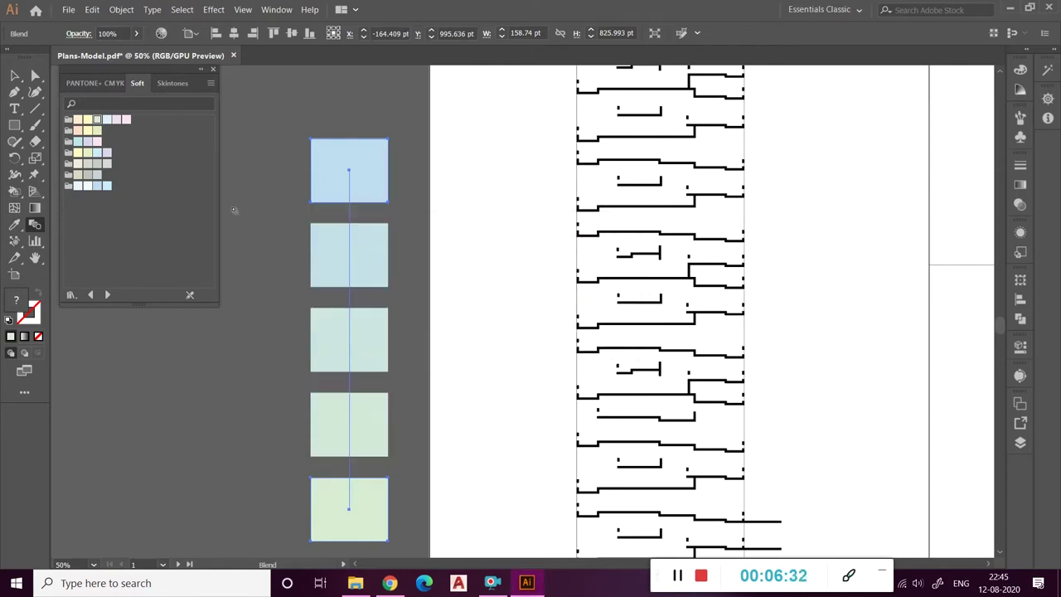
- Dock the swatch library panel and switch it to the Skintones swatches
{"action": "left_click", "coordinate": [393, 109]}
{"action": "scroll", "coordinate": [497, 332], "scroll_direction": "down", "scroll_amount": 2}
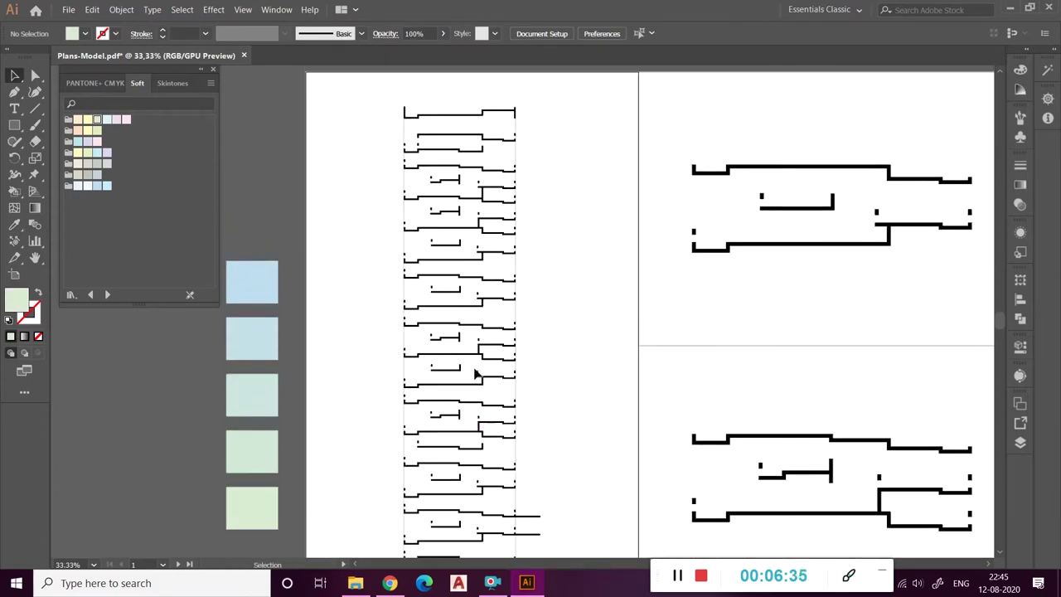
{"action": "scroll", "coordinate": [578, 374], "scroll_direction": "down", "scroll_amount": 1}
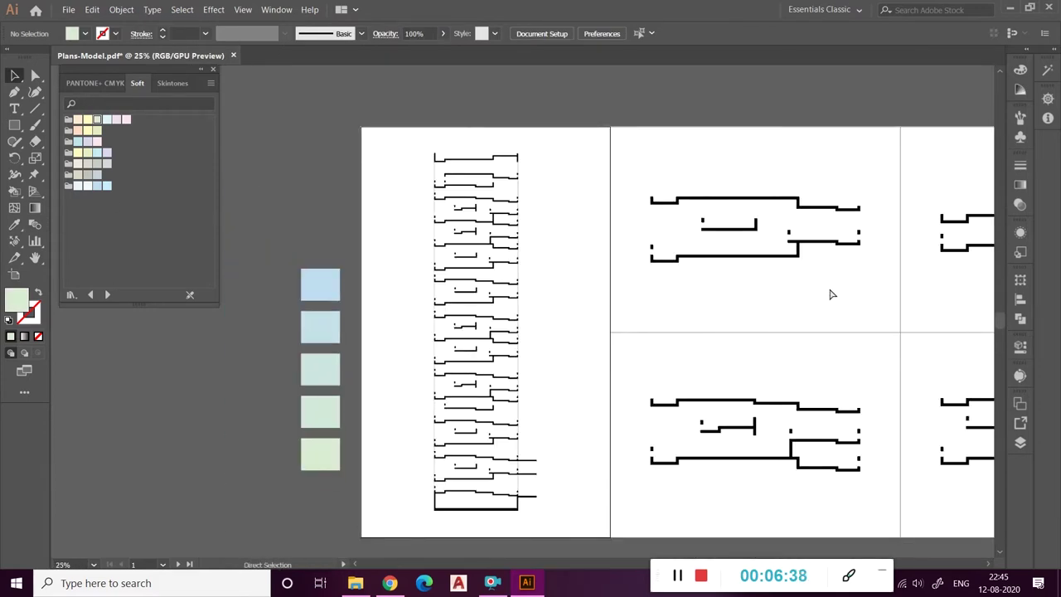
{"action": "scroll", "coordinate": [832, 294], "scroll_direction": "left", "scroll_amount": 3}
{"action": "left_click_drag", "start_coordinate": [81, 69], "coordinate": [56, 73]}
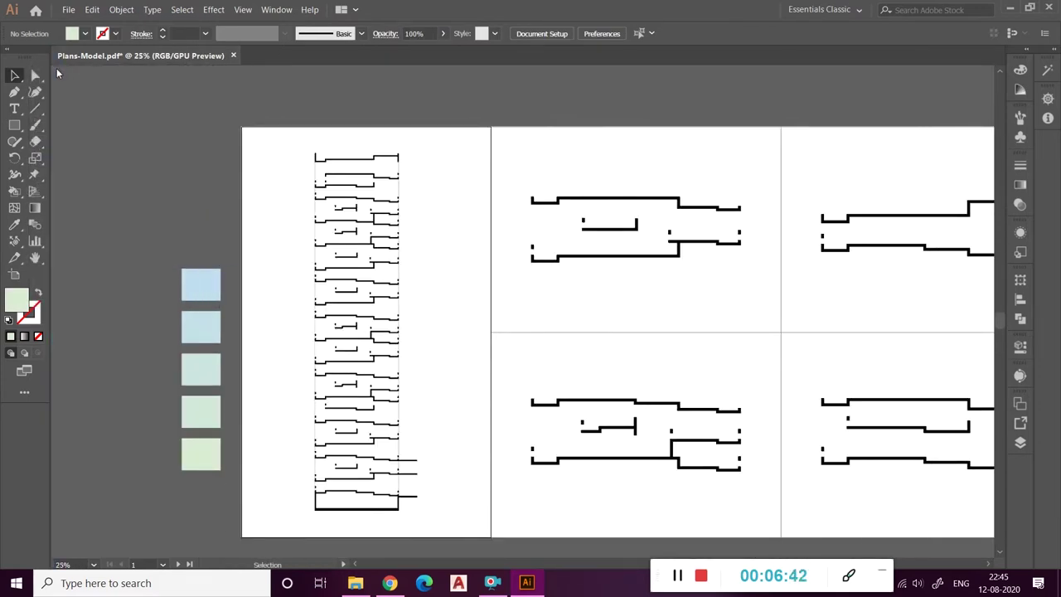
{"action": "left_click", "coordinate": [164, 65]}
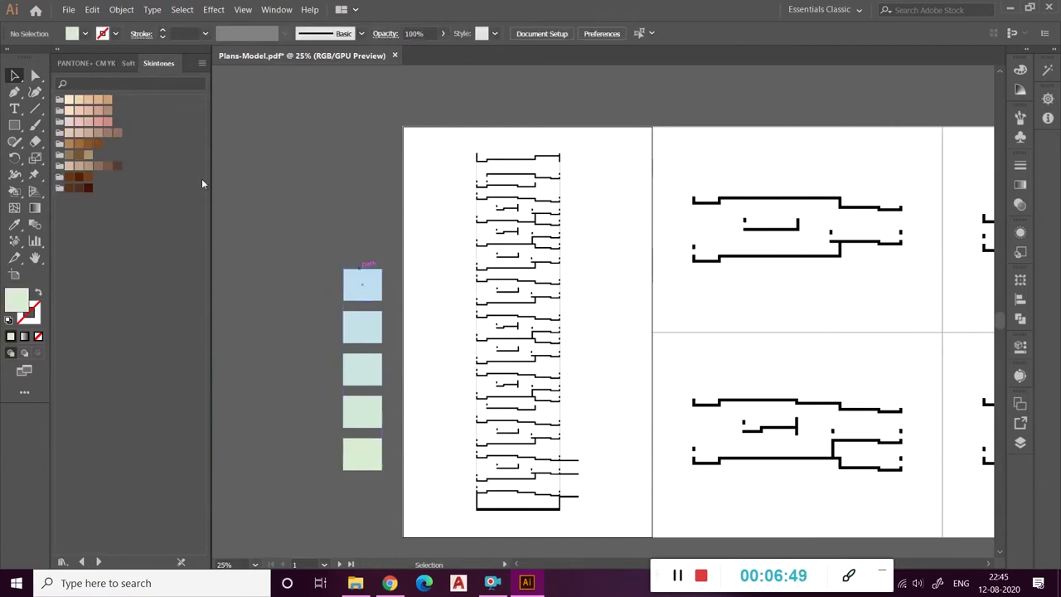
- Place the people image in the plan document, scale it proportionally and move it above the pages
{"action": "scroll", "coordinate": [559, 324], "scroll_direction": "right", "scroll_amount": 1}
{"action": "scroll", "coordinate": [509, 308], "scroll_direction": "right", "scroll_amount": 2}
{"action": "scroll", "coordinate": [492, 227], "scroll_direction": "up", "scroll_amount": 1}
{"action": "scroll", "coordinate": [746, 199], "scroll_direction": "right", "scroll_amount": 4}
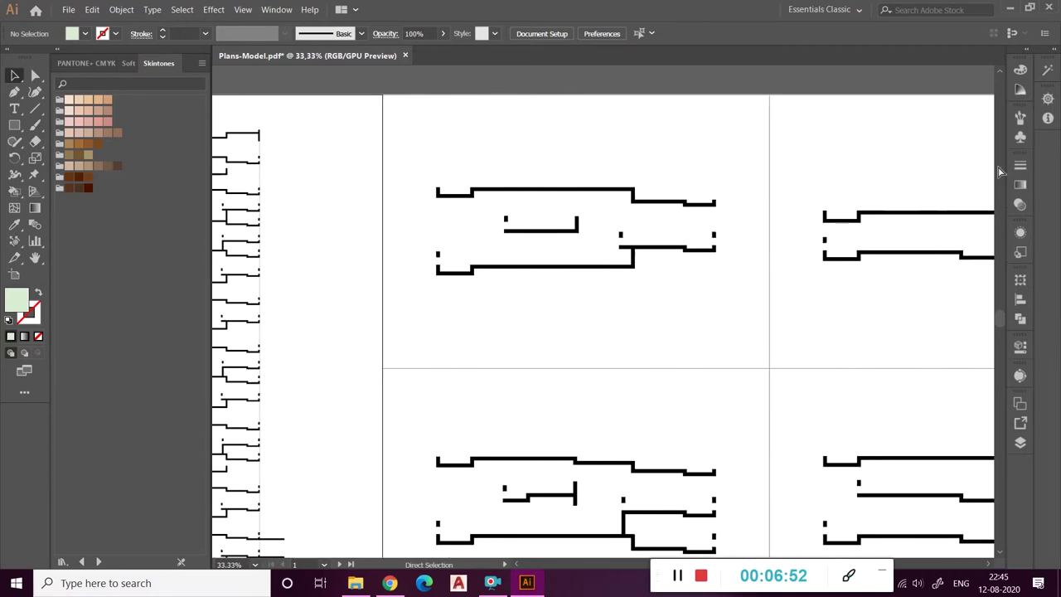
{"action": "scroll", "coordinate": [437, 290], "scroll_direction": "up", "scroll_amount": 2}
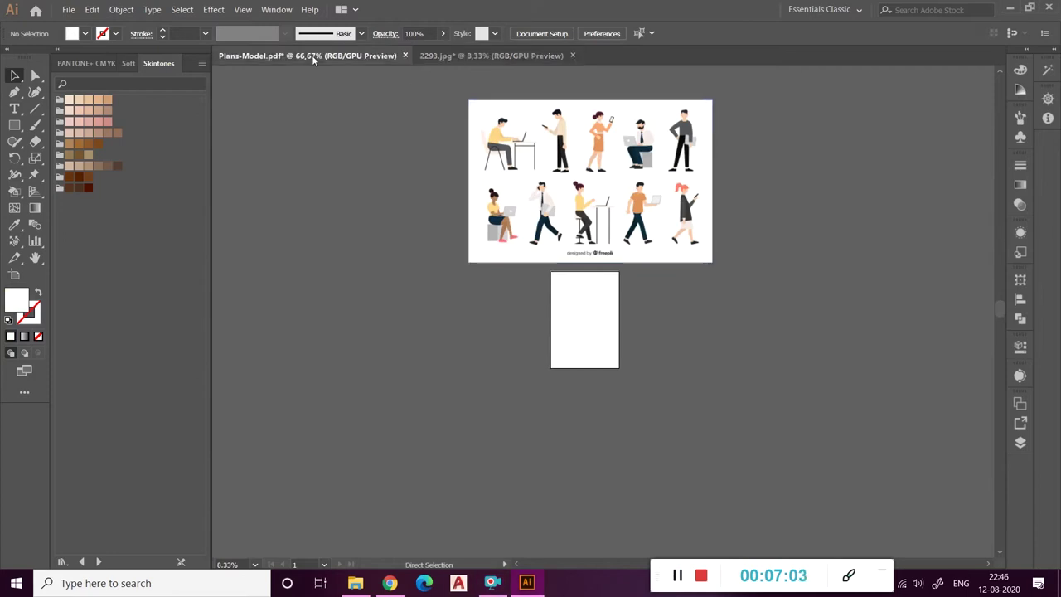
{"action": "left_click_drag", "start_coordinate": [541, 166], "coordinate": [499, 286]}
{"action": "key", "text": "ctrl+0"}
{"action": "left_click_drag", "start_coordinate": [687, 309], "coordinate": [456, 318]}
{"action": "left_click_drag", "start_coordinate": [381, 348], "coordinate": [497, 236]}
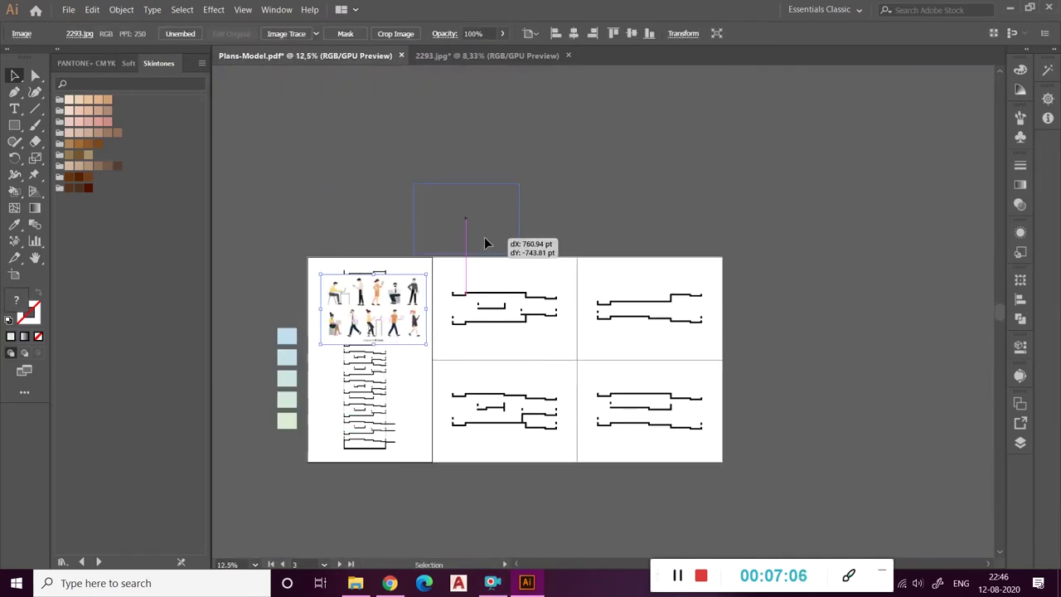
{"action": "scroll", "coordinate": [510, 231], "scroll_direction": "up", "scroll_amount": 2}
{"action": "scroll", "coordinate": [554, 179], "scroll_direction": "up", "scroll_amount": 2}
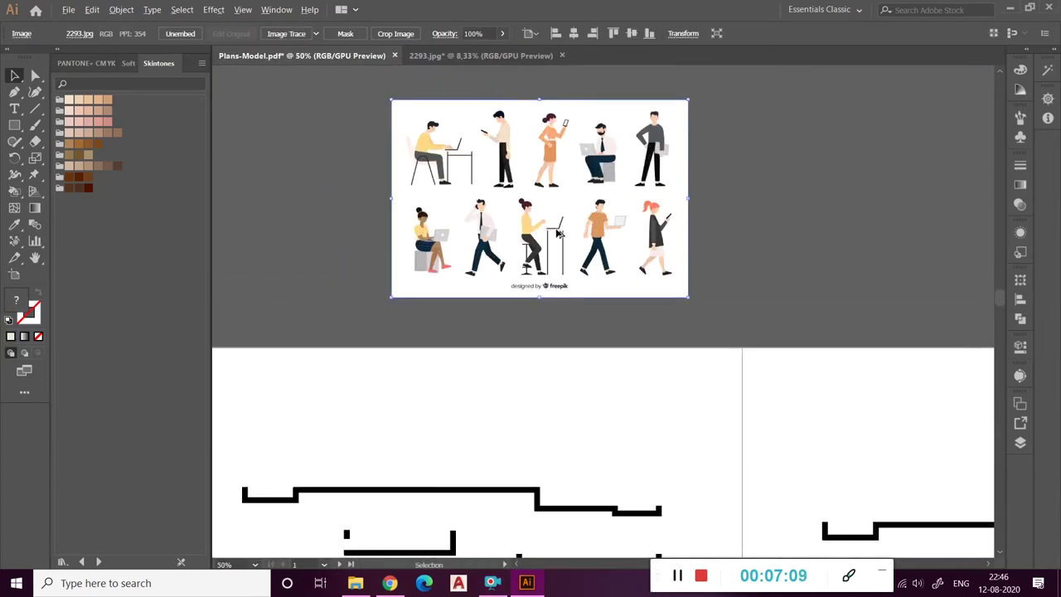
{"action": "scroll", "coordinate": [538, 100], "scroll_direction": "down", "scroll_amount": 1}
{"action": "scroll", "coordinate": [539, 100], "scroll_direction": "up", "scroll_amount": 2}
- Image Trace the people picture with a preset, then expand and ungroup it into vector paths
{"action": "left_click", "coordinate": [315, 33]}
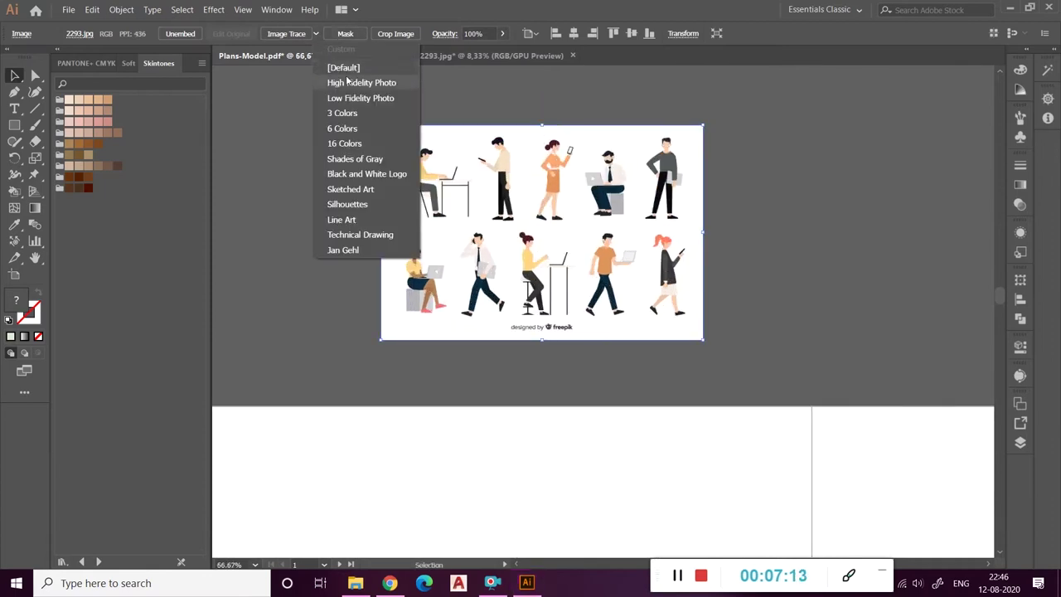
{"action": "left_click", "coordinate": [351, 81]}
{"action": "left_click", "coordinate": [647, 321]}
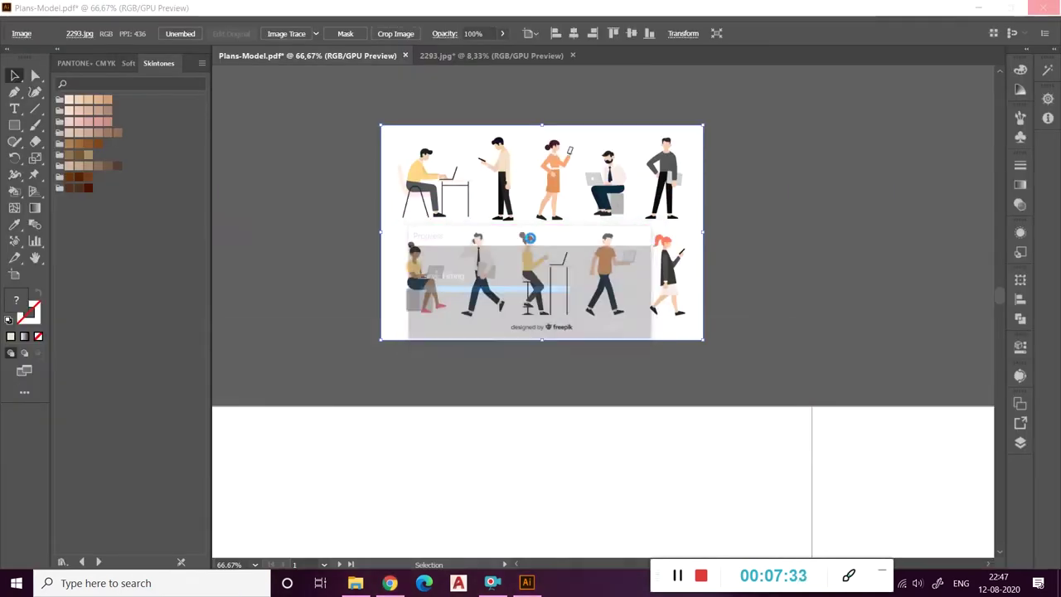
{"action": "scroll", "coordinate": [530, 160], "scroll_direction": "up", "scroll_amount": 2}
{"action": "left_click", "coordinate": [329, 33]}
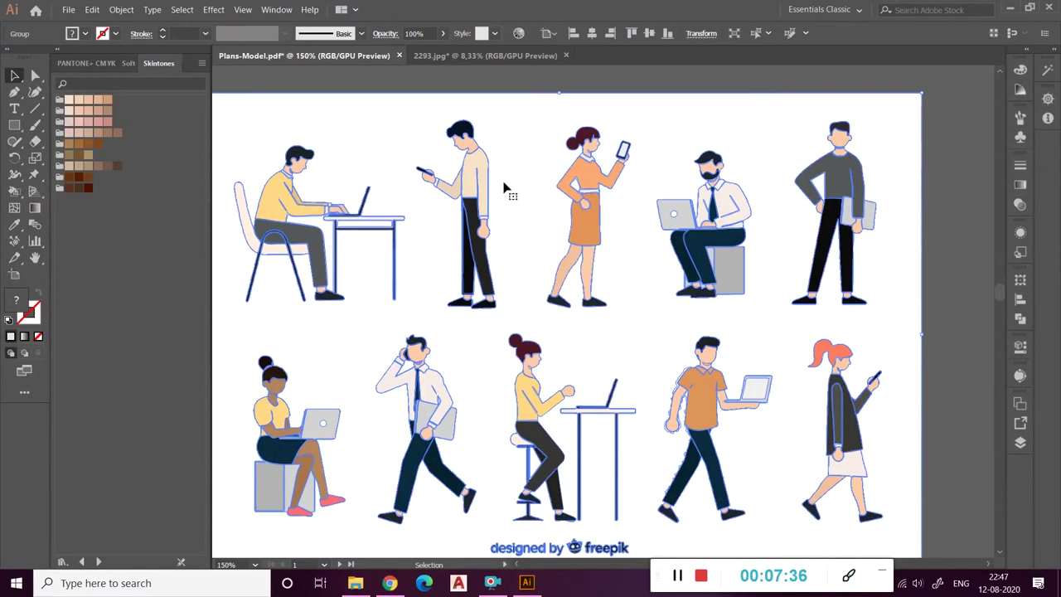
{"action": "right_click", "coordinate": [504, 189]}
{"action": "left_click", "coordinate": [534, 281]}
{"action": "right_click", "coordinate": [512, 190]}
{"action": "key", "text": "Escape"}
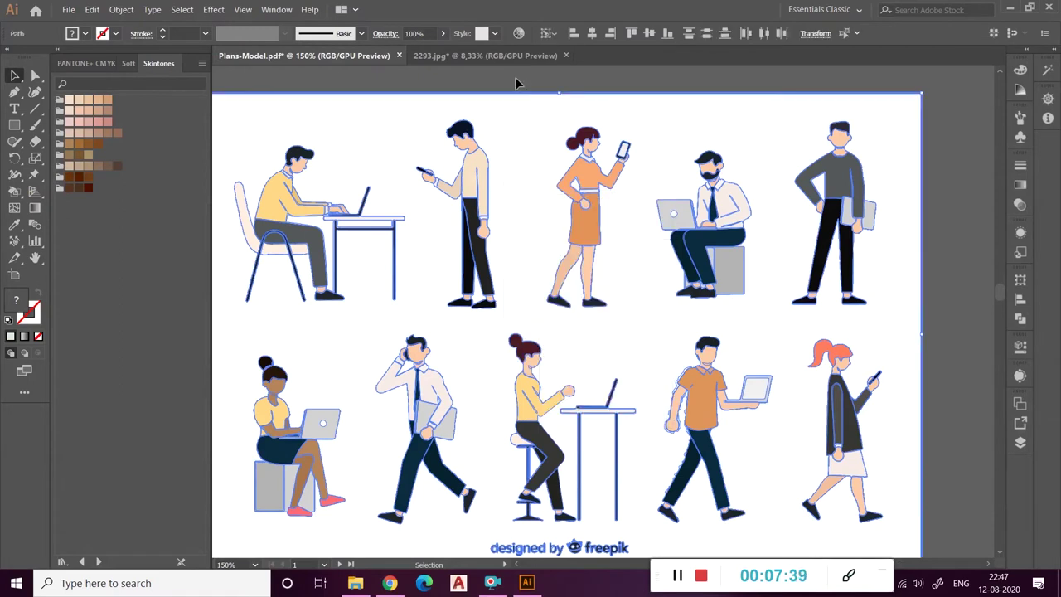
{"action": "right_click", "coordinate": [522, 123]}
{"action": "key", "text": "Escape"}
- Delete the white background behind the figures and pick out white outline paths
{"action": "left_click", "coordinate": [494, 176]}
{"action": "key", "text": "Delete"}
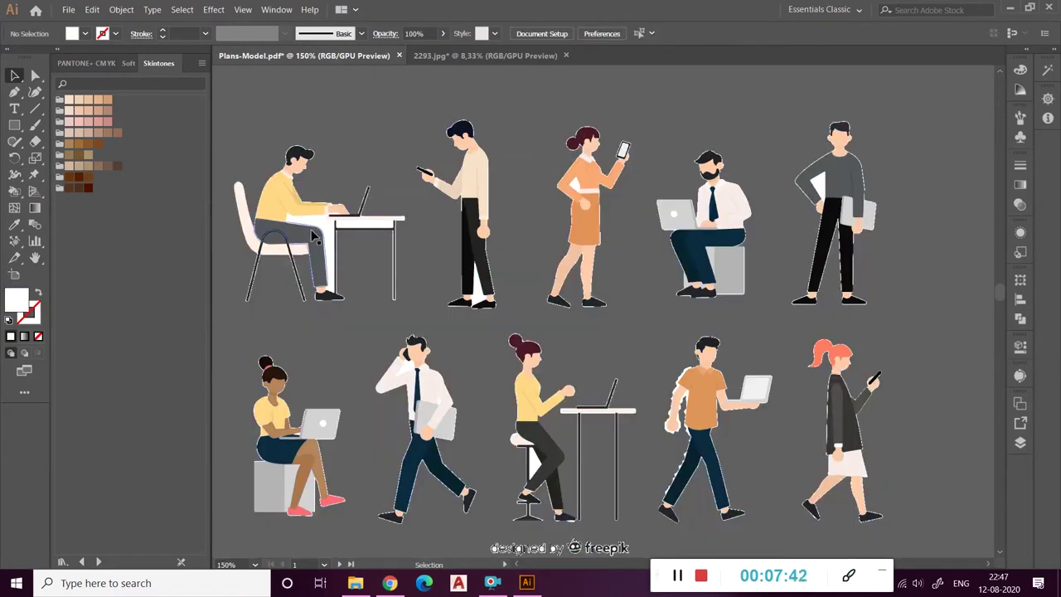
{"action": "scroll", "coordinate": [327, 239], "scroll_direction": "up", "scroll_amount": 3}
{"action": "left_click", "coordinate": [285, 227]}
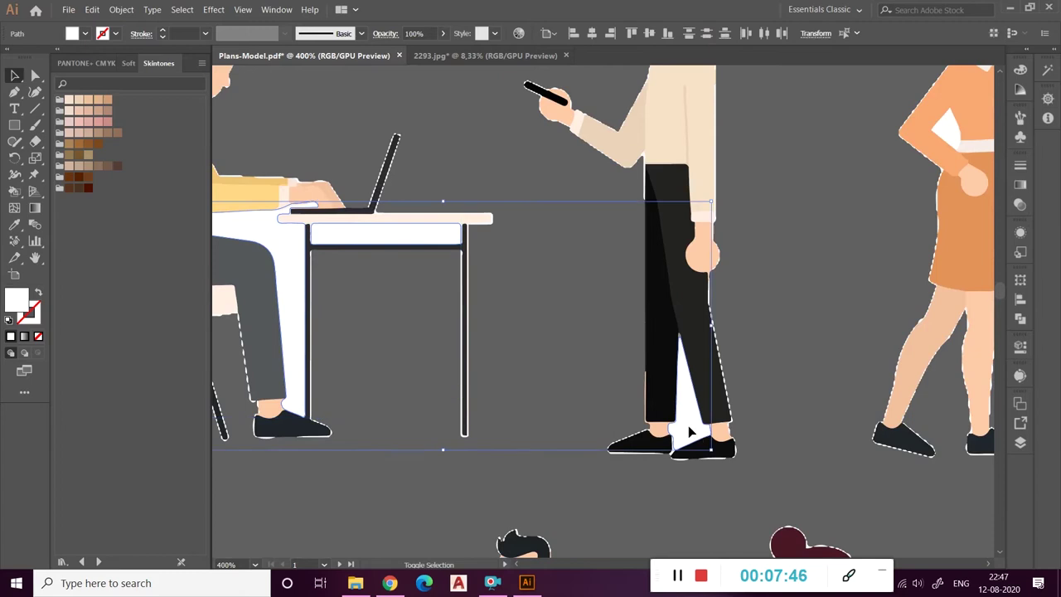
{"action": "scroll", "coordinate": [926, 399], "scroll_direction": "down", "scroll_amount": 2}
{"action": "scroll", "coordinate": [926, 399], "scroll_direction": "up", "scroll_amount": 2}
{"action": "scroll", "coordinate": [758, 429], "scroll_direction": "down", "scroll_amount": 4}
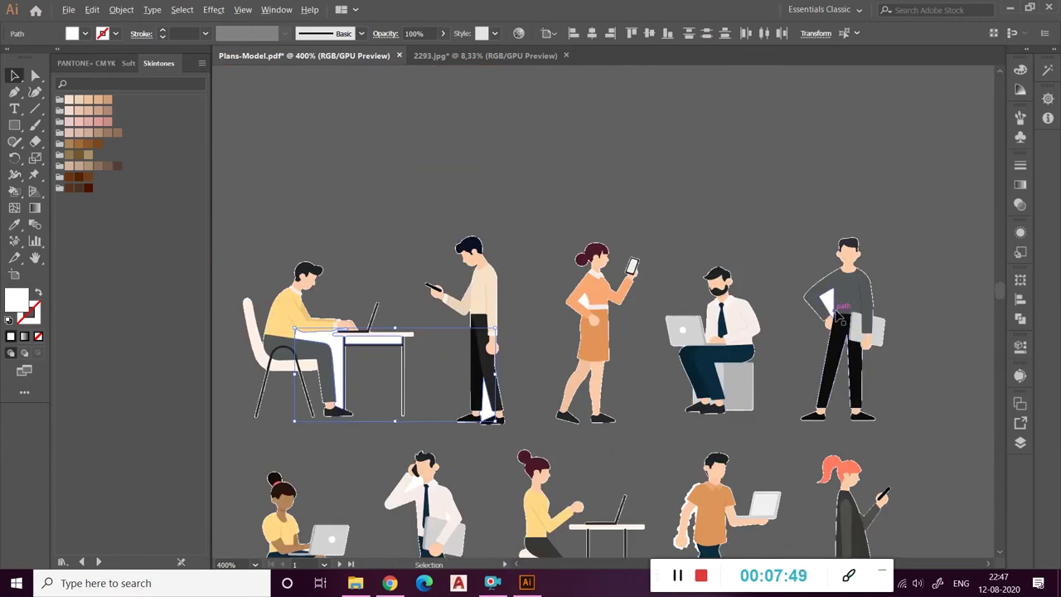
{"action": "scroll", "coordinate": [615, 452], "scroll_direction": "up", "scroll_amount": 3}
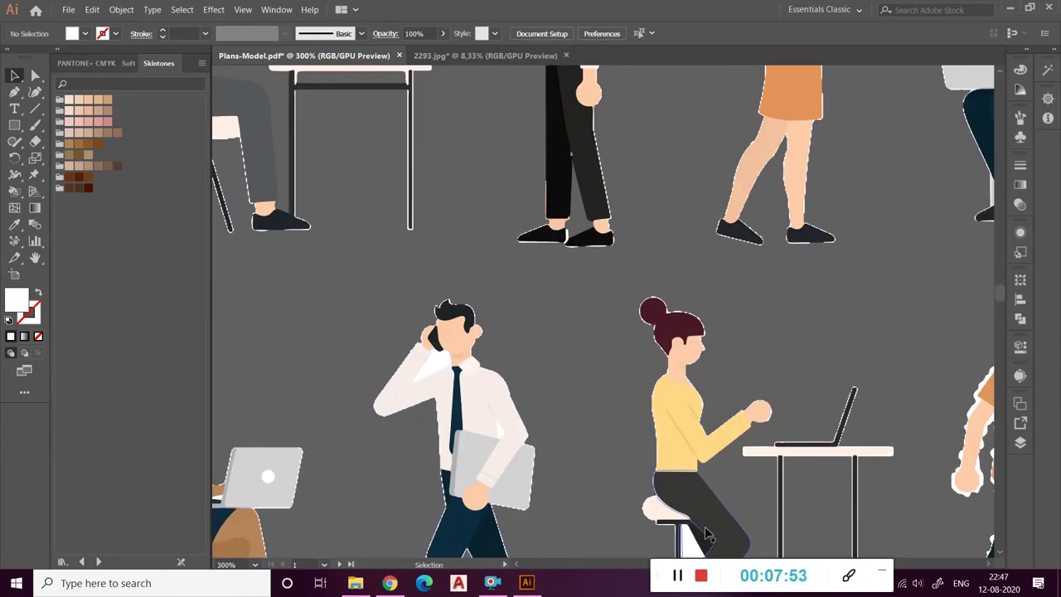
{"action": "left_click", "coordinate": [442, 363]}
{"action": "scroll", "coordinate": [442, 365], "scroll_direction": "down", "scroll_amount": 3}
{"action": "scroll", "coordinate": [464, 357], "scroll_direction": "up", "scroll_amount": 2}
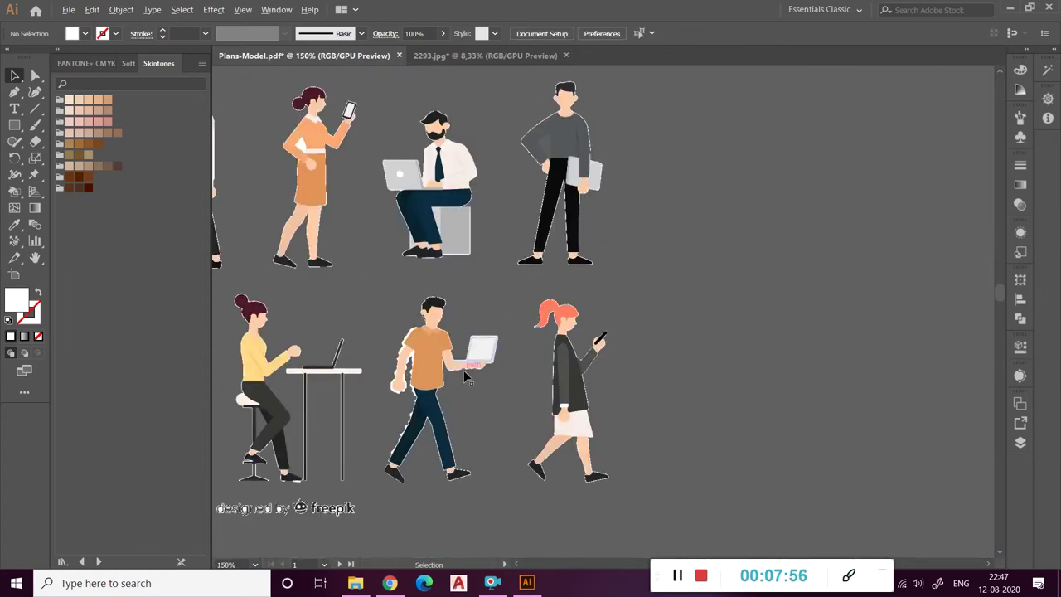
{"action": "scroll", "coordinate": [501, 352], "scroll_direction": "up", "scroll_amount": 4}
- Select all shapes sharing the white outline's fill colour with Select > Same > Fill Color and remove them
{"action": "right_click", "coordinate": [501, 351]}
{"action": "left_click", "coordinate": [181, 9]}
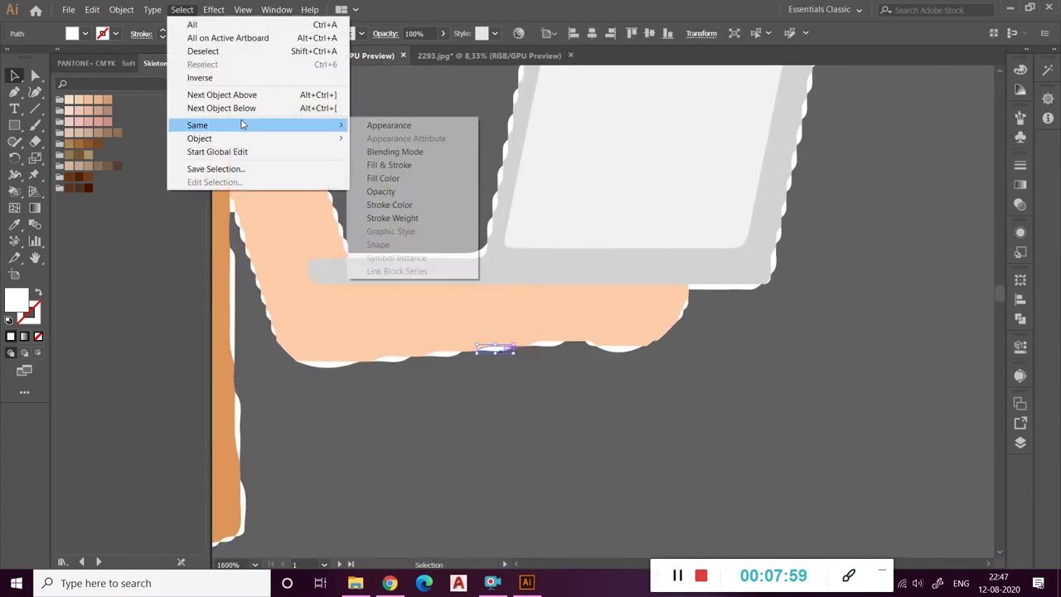
{"action": "left_click", "coordinate": [419, 177]}
{"action": "scroll", "coordinate": [591, 315], "scroll_direction": "down", "scroll_amount": 3}
{"action": "scroll", "coordinate": [735, 328], "scroll_direction": "down", "scroll_amount": 3}
{"action": "key", "text": "ctrl+shift+a"}
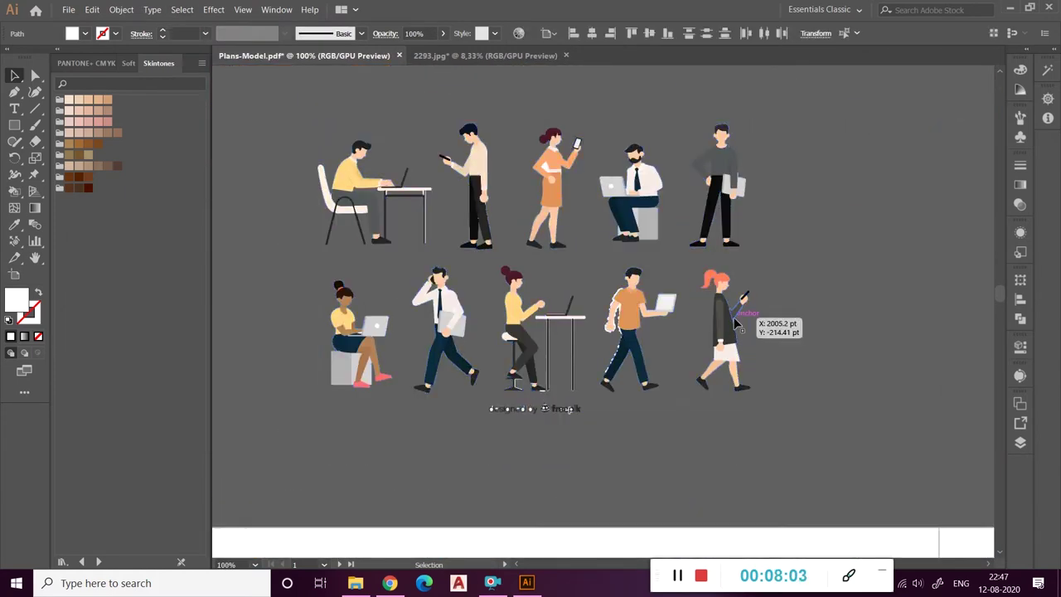
{"action": "scroll", "coordinate": [529, 406], "scroll_direction": "up", "scroll_amount": 1}
{"action": "scroll", "coordinate": [486, 423], "scroll_direction": "up", "scroll_amount": 4}
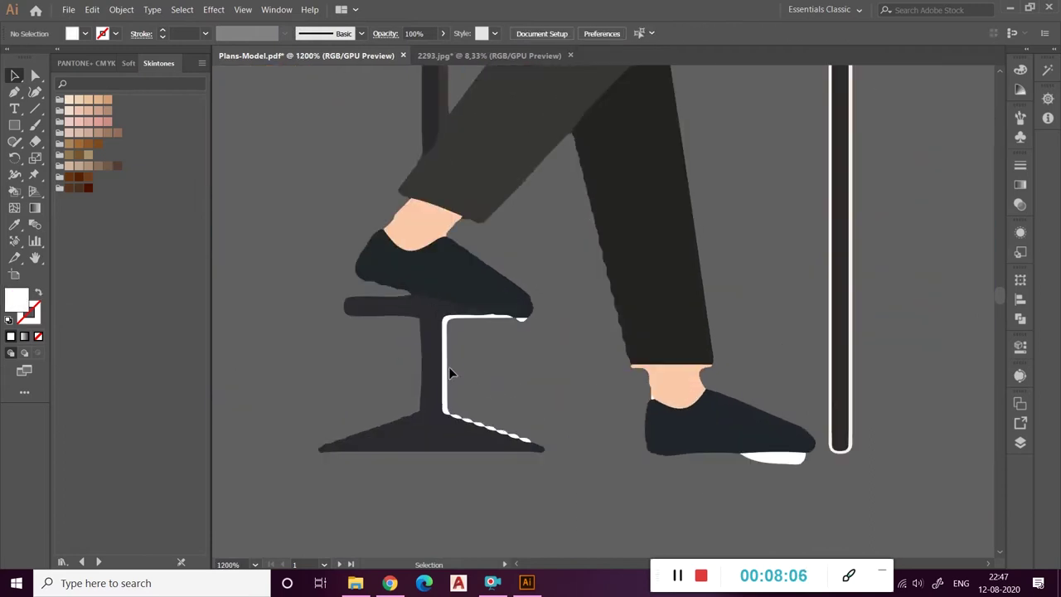
- Use the Magic Wand to select the remaining white outline shapes and delete them
{"action": "left_click", "coordinate": [446, 369]}
{"action": "left_click", "coordinate": [15, 92]}
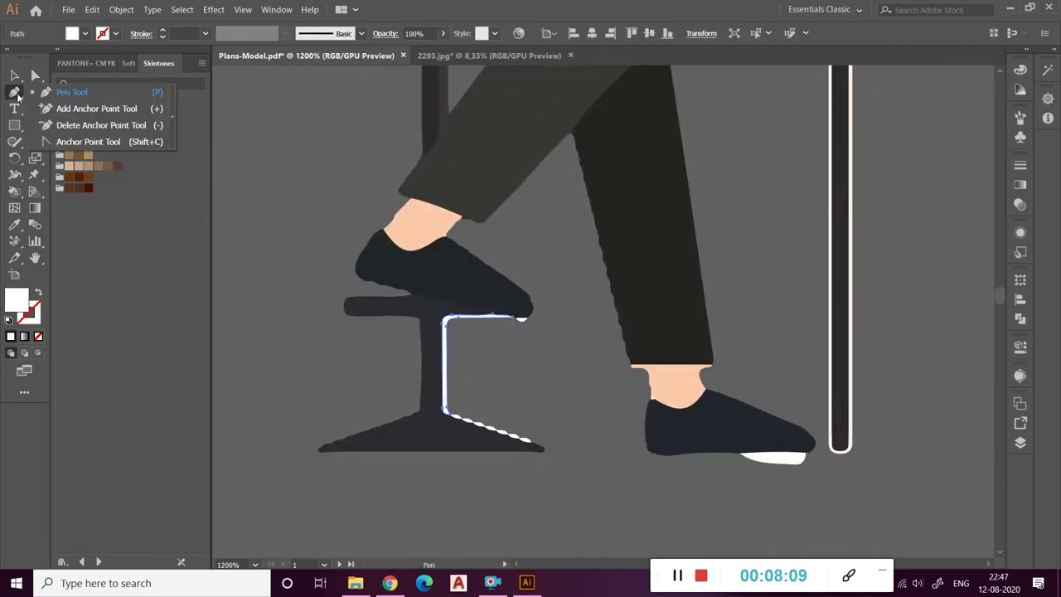
{"action": "left_click", "coordinate": [16, 76]}
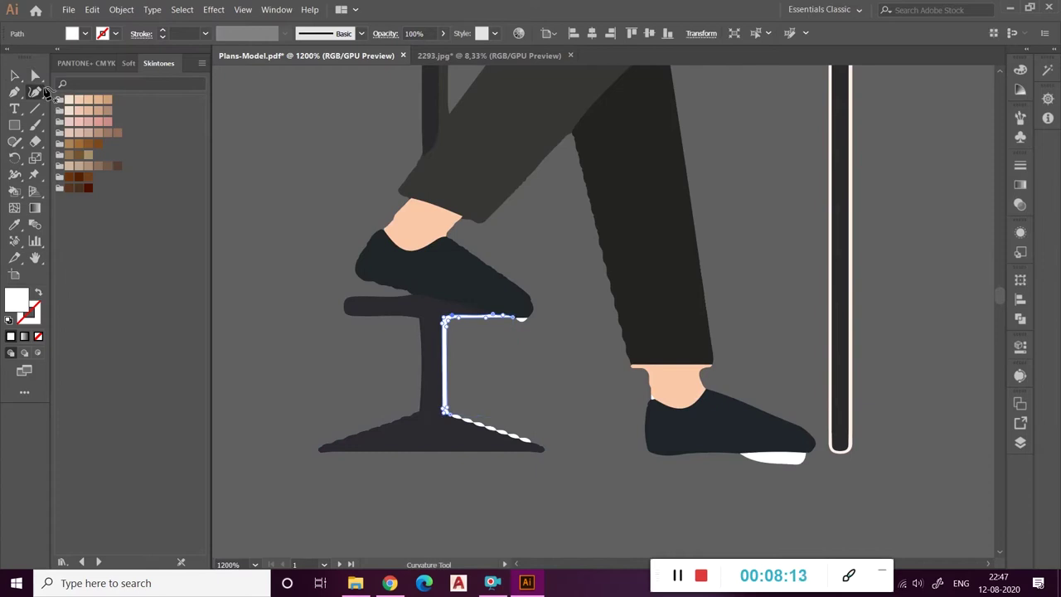
{"action": "left_click_drag", "start_coordinate": [35, 76], "coordinate": [79, 104]}
{"action": "left_click", "coordinate": [505, 401]}
{"action": "scroll", "coordinate": [505, 400], "scroll_direction": "down", "scroll_amount": 6}
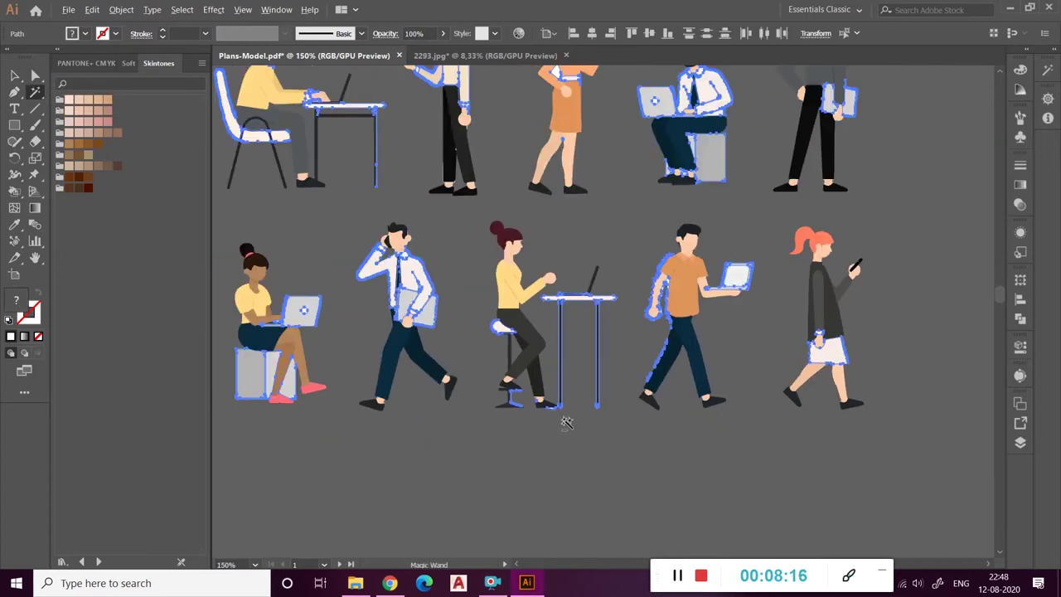
{"action": "double_click", "coordinate": [35, 95]}
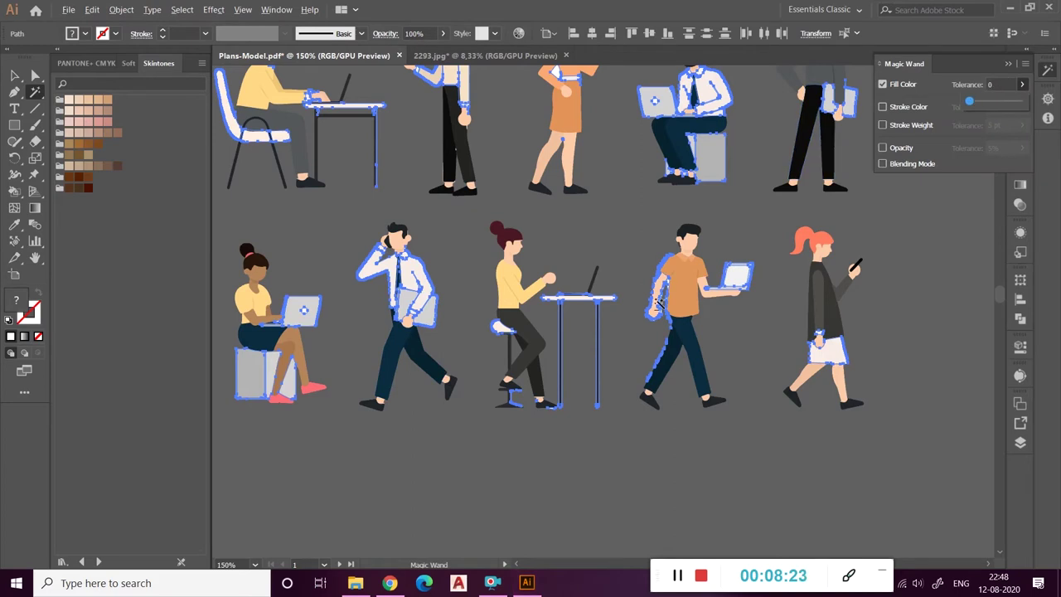
{"action": "scroll", "coordinate": [552, 356], "scroll_direction": "up", "scroll_amount": 2}
{"action": "scroll", "coordinate": [679, 279], "scroll_direction": "up", "scroll_amount": 3}
{"action": "left_click", "coordinate": [691, 332]}
{"action": "scroll", "coordinate": [701, 339], "scroll_direction": "down", "scroll_amount": 6}
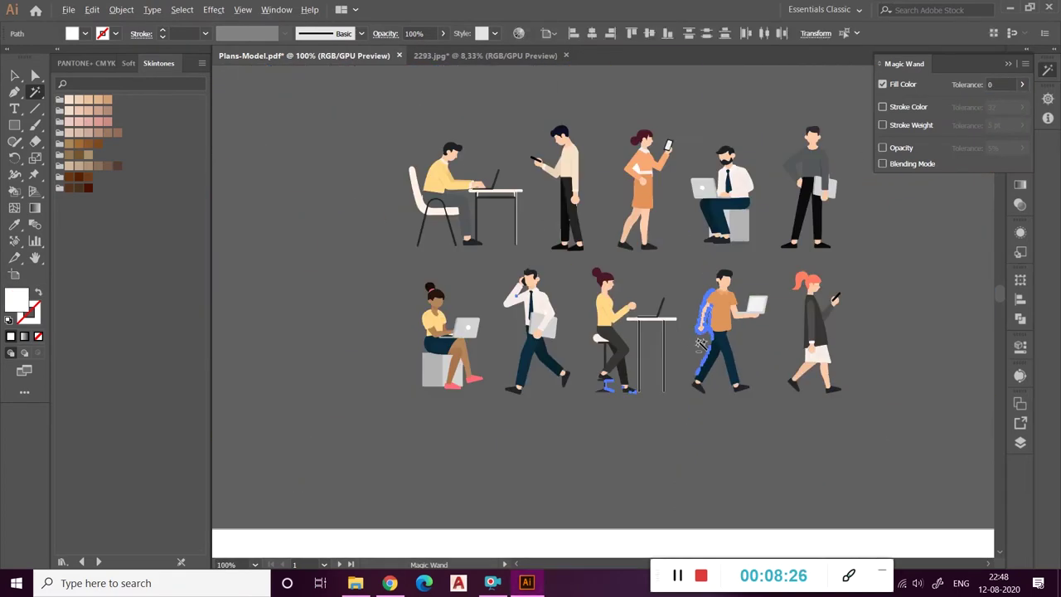
{"action": "key", "text": "ctrl+shift+a"}
- Check the laptop woman and orange woman for leftover white shapes
{"action": "scroll", "coordinate": [371, 267], "scroll_direction": "right", "scroll_amount": 1}
{"action": "scroll", "coordinate": [371, 268], "scroll_direction": "up", "scroll_amount": 4}
{"action": "scroll", "coordinate": [371, 267], "scroll_direction": "down", "scroll_amount": 2}
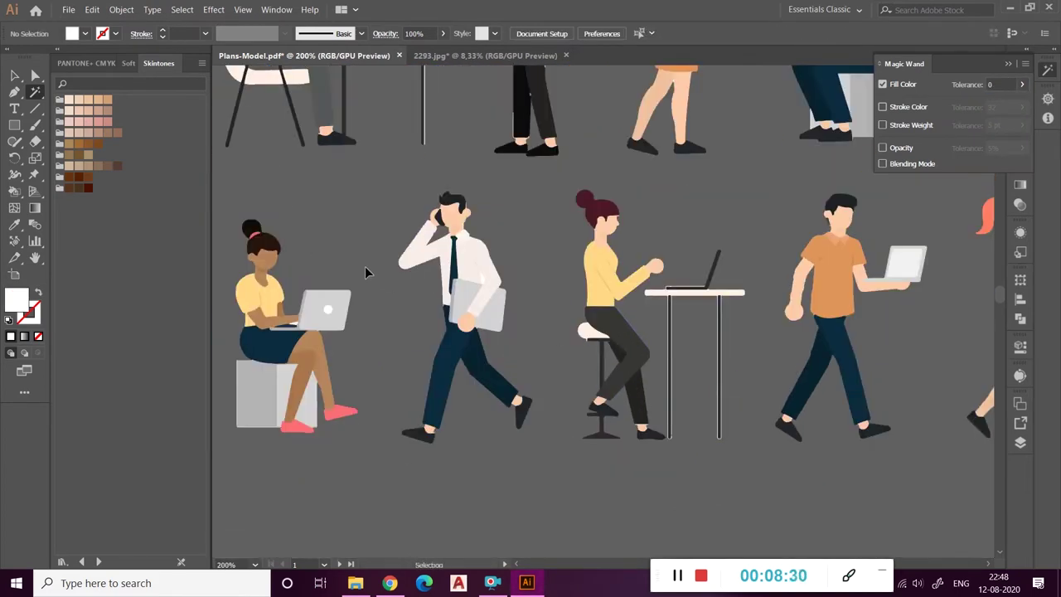
{"action": "scroll", "coordinate": [371, 268], "scroll_direction": "up", "scroll_amount": 3}
{"action": "scroll", "coordinate": [504, 409], "scroll_direction": "up", "scroll_amount": 2}
{"action": "left_click", "coordinate": [503, 409]}
{"action": "scroll", "coordinate": [503, 409], "scroll_direction": "down", "scroll_amount": 5}
{"action": "scroll", "coordinate": [655, 197], "scroll_direction": "down", "scroll_amount": 2}
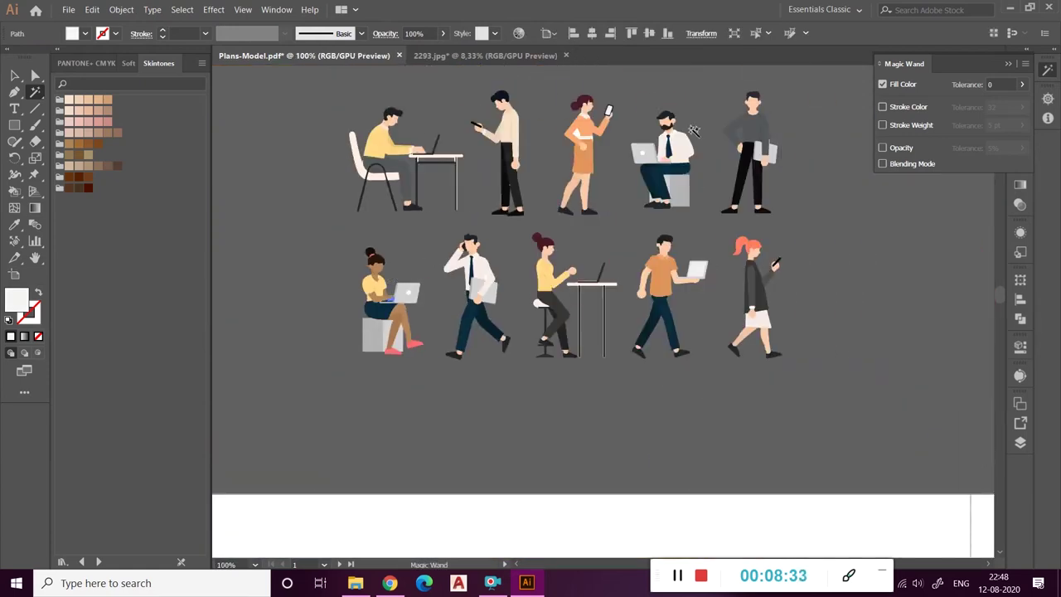
{"action": "scroll", "coordinate": [655, 197], "scroll_direction": "up", "scroll_amount": 4}
{"action": "scroll", "coordinate": [373, 315], "scroll_direction": "up", "scroll_amount": 5}
{"action": "left_click", "coordinate": [360, 315]}
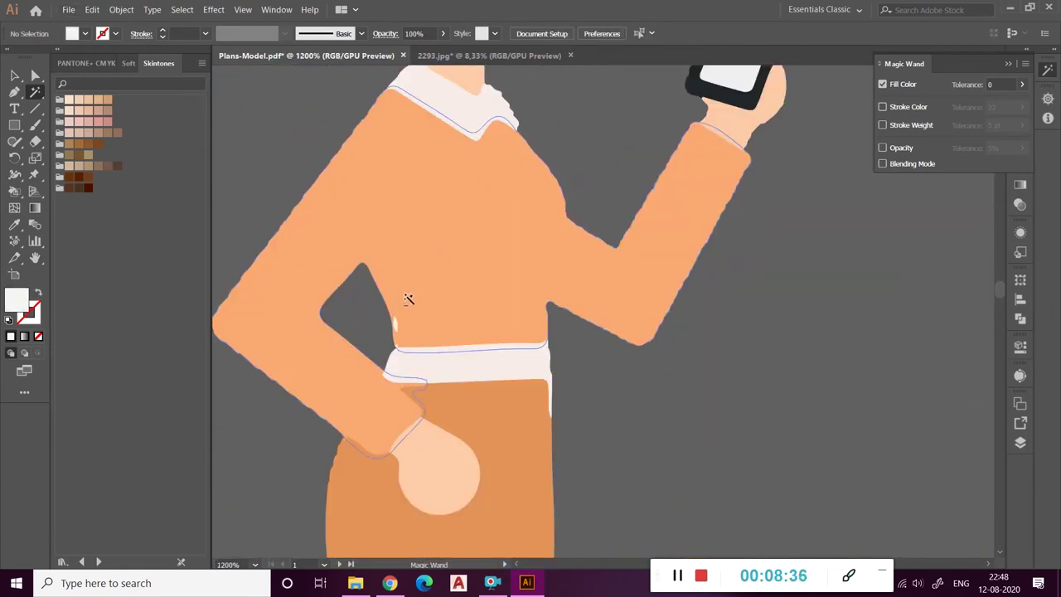
{"action": "scroll", "coordinate": [402, 296], "scroll_direction": "up", "scroll_amount": 1}
{"action": "scroll", "coordinate": [386, 350], "scroll_direction": "down", "scroll_amount": 4}
{"action": "scroll", "coordinate": [391, 190], "scroll_direction": "up", "scroll_amount": 1}
{"action": "scroll", "coordinate": [812, 307], "scroll_direction": "down", "scroll_amount": 2}
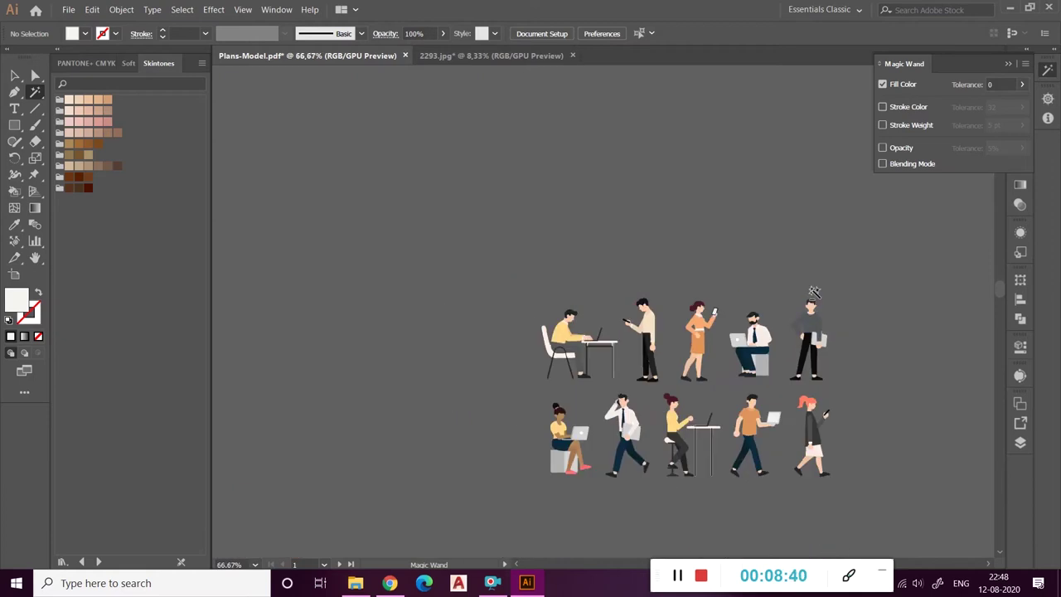
{"action": "scroll", "coordinate": [517, 358], "scroll_direction": "up", "scroll_amount": 2}
{"action": "scroll", "coordinate": [698, 297], "scroll_direction": "up", "scroll_amount": 1}
{"action": "scroll", "coordinate": [594, 262], "scroll_direction": "down", "scroll_amount": 1}
{"action": "key", "text": "v"}
{"action": "scroll", "coordinate": [497, 236], "scroll_direction": "down", "scroll_amount": 1}
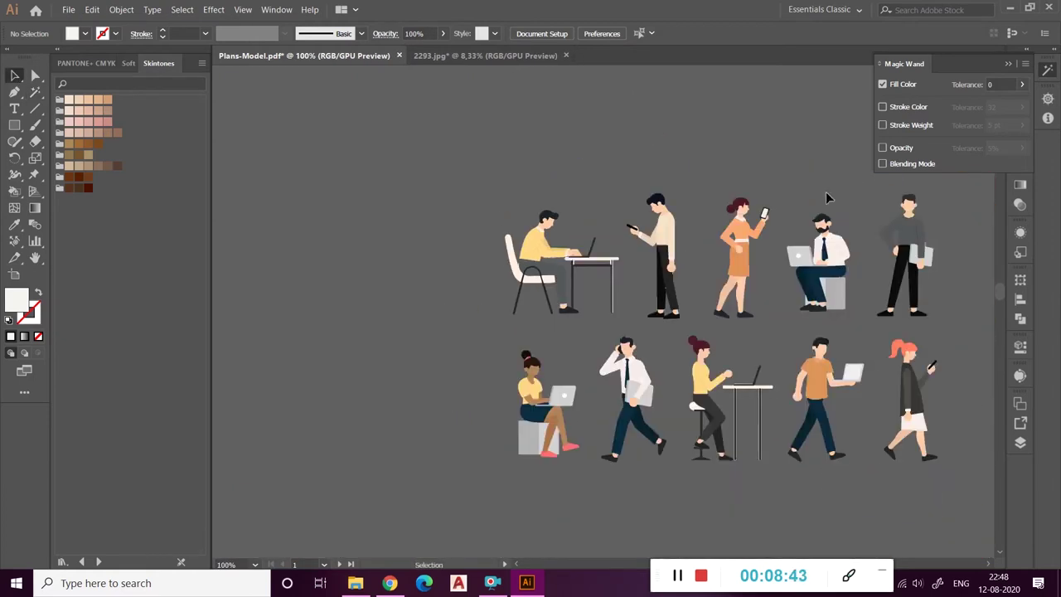
- Scale the people figures down, move them onto the floor plan, and cut them
{"action": "scroll", "coordinate": [697, 233], "scroll_direction": "down", "scroll_amount": 3}
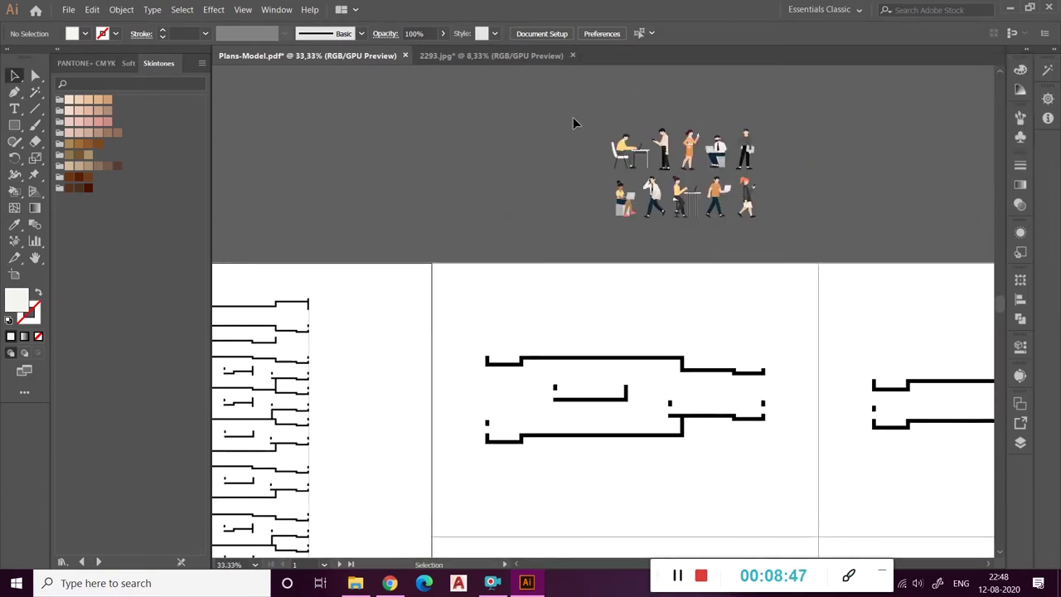
{"action": "left_click", "coordinate": [601, 129]}
{"action": "left_click_drag", "start_coordinate": [686, 128], "coordinate": [686, 163]}
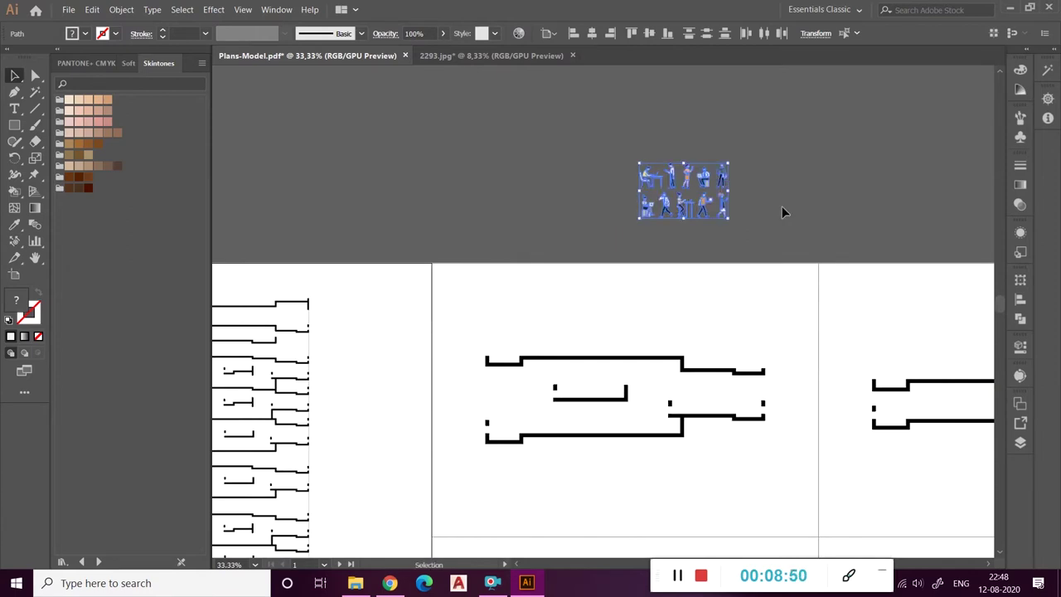
{"action": "left_click_drag", "start_coordinate": [674, 181], "coordinate": [609, 406]}
{"action": "scroll", "coordinate": [609, 406], "scroll_direction": "up", "scroll_amount": 3}
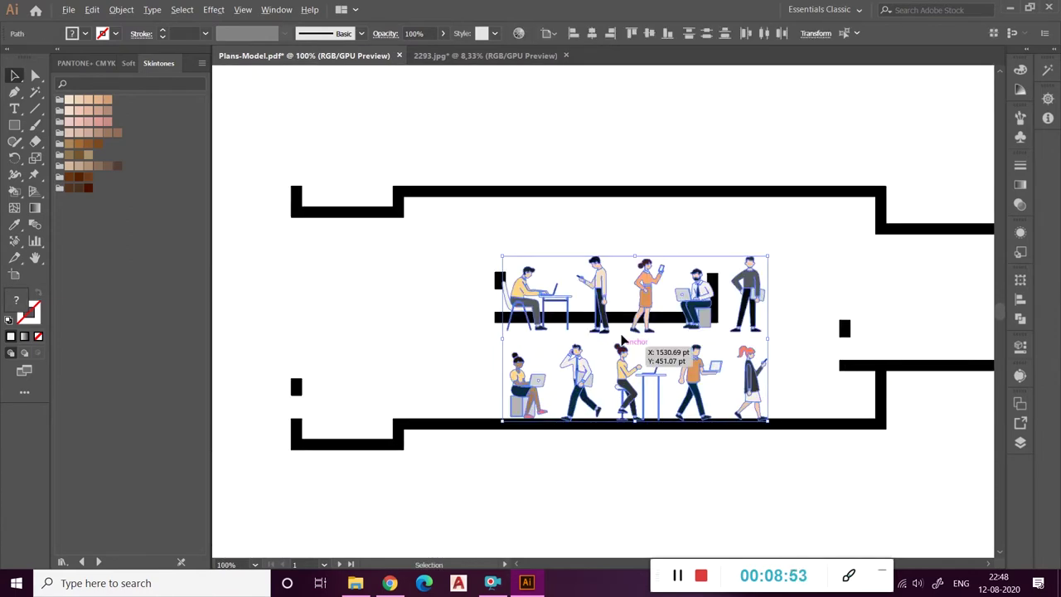
{"action": "key", "text": "Delete"}
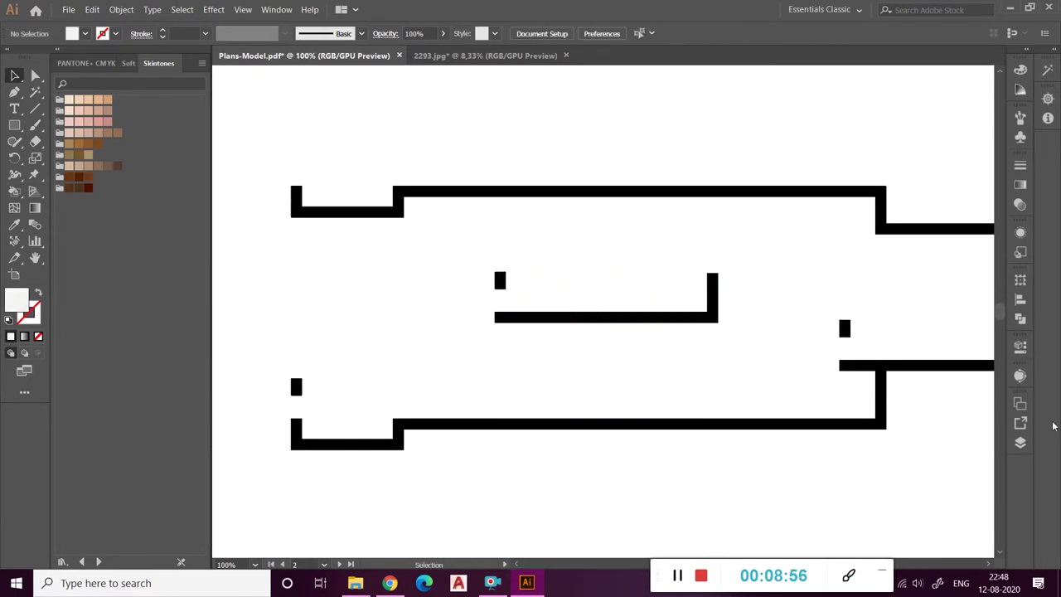
- Rename Layer 2 to PEOPLE and paste the people figures onto it above the plan
{"action": "left_click", "coordinate": [1020, 442]}
{"action": "double_click", "coordinate": [933, 300]}
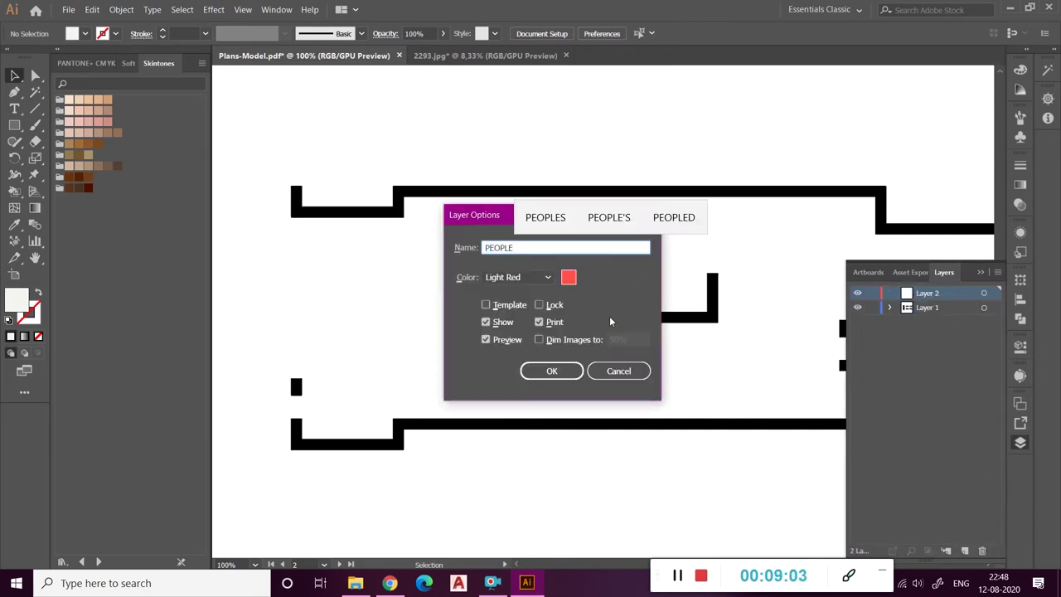
{"action": "key", "text": "Return"}
{"action": "key", "text": "ctrl+minus"}
{"action": "key", "text": "ctrl+minus"}
{"action": "key", "text": "ctrl+minus"}
{"action": "key", "text": "v"}
{"action": "left_click_drag", "start_coordinate": [614, 311], "coordinate": [580, 188]}
{"action": "key", "text": "ctrl+plus"}
{"action": "key", "text": "ctrl+plus"}
{"action": "left_click", "coordinate": [666, 230]}
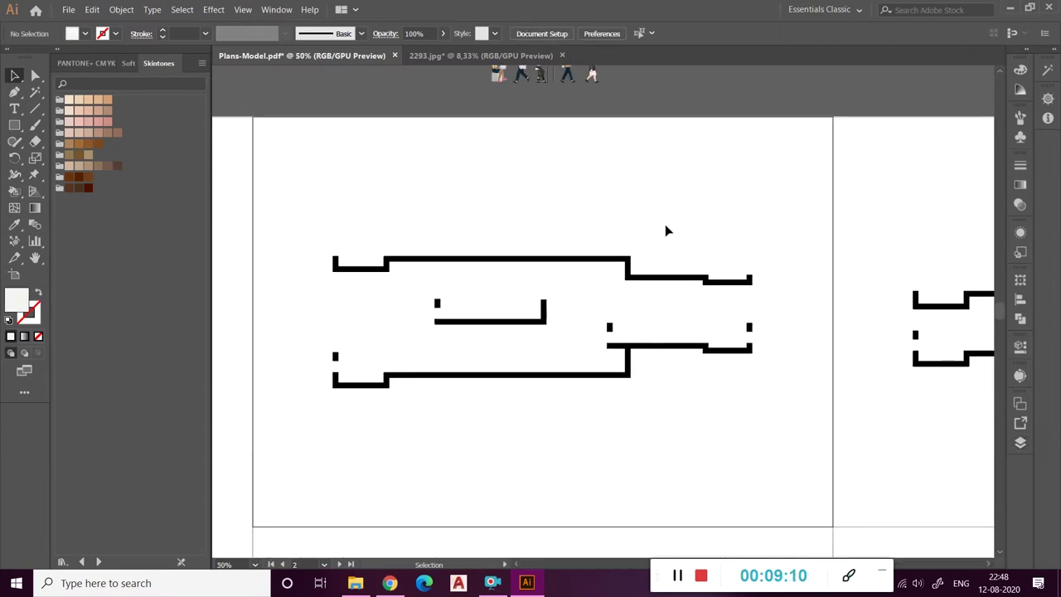
- View the can-3 image and the next image from the Kanchanjunga Apt folder in Photos
{"action": "left_click", "coordinate": [355, 582]}
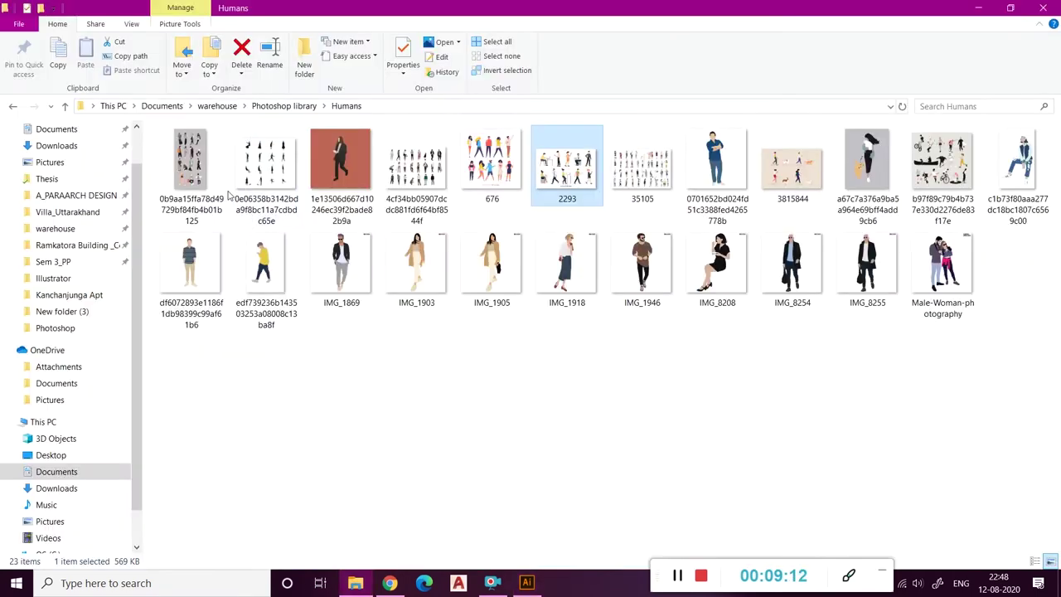
{"action": "left_click", "coordinate": [53, 278]}
{"action": "left_click", "coordinate": [70, 295]}
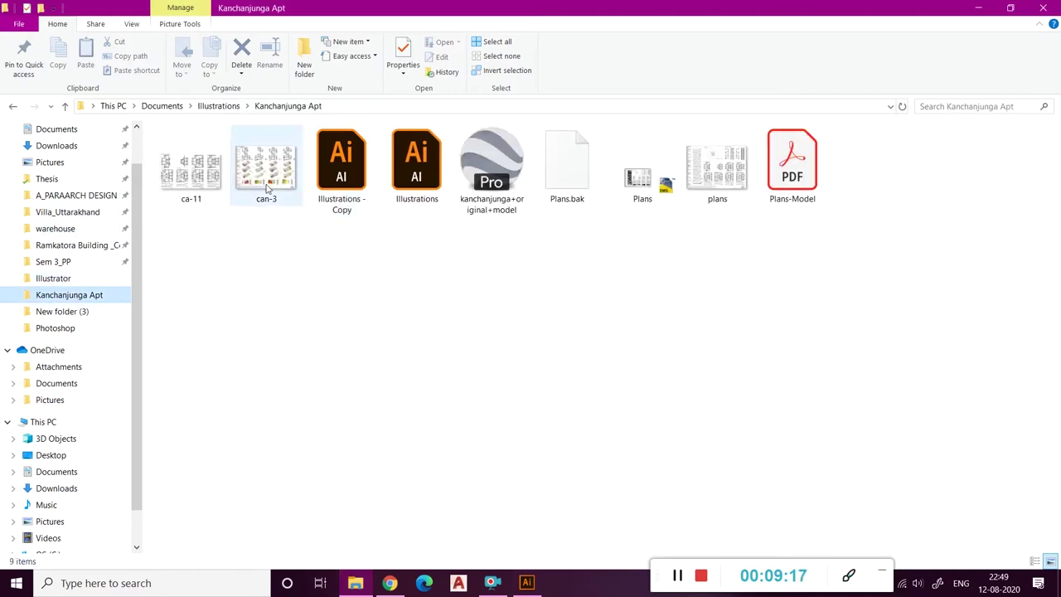
{"action": "left_click", "coordinate": [190, 162]}
{"action": "double_click", "coordinate": [252, 166]}
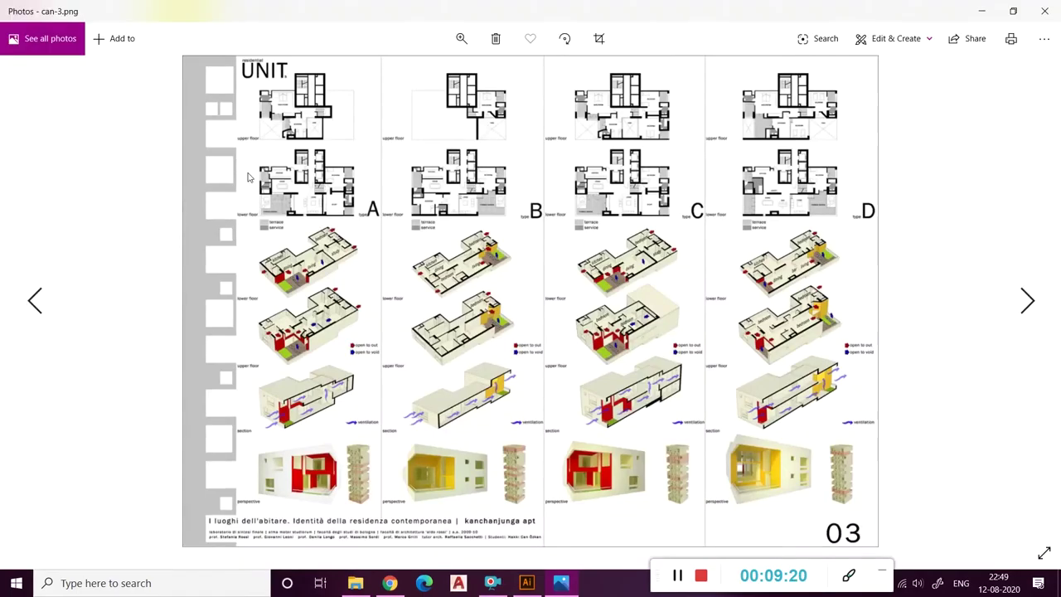
{"action": "key", "text": "Right"}
{"action": "left_click", "coordinate": [1044, 11]}
- Place ca-11.png on the canvas and crop it down to the section A drawing
{"action": "mouse_move", "coordinate": [196, 157]}
{"action": "left_mouse_down"}
{"action": "mouse_move", "coordinate": [522, 575]}
{"action": "mouse_move", "coordinate": [544, 379]}
{"action": "left_mouse_up"}
{"action": "left_click_drag", "start_coordinate": [539, 207], "coordinate": [569, 93]}
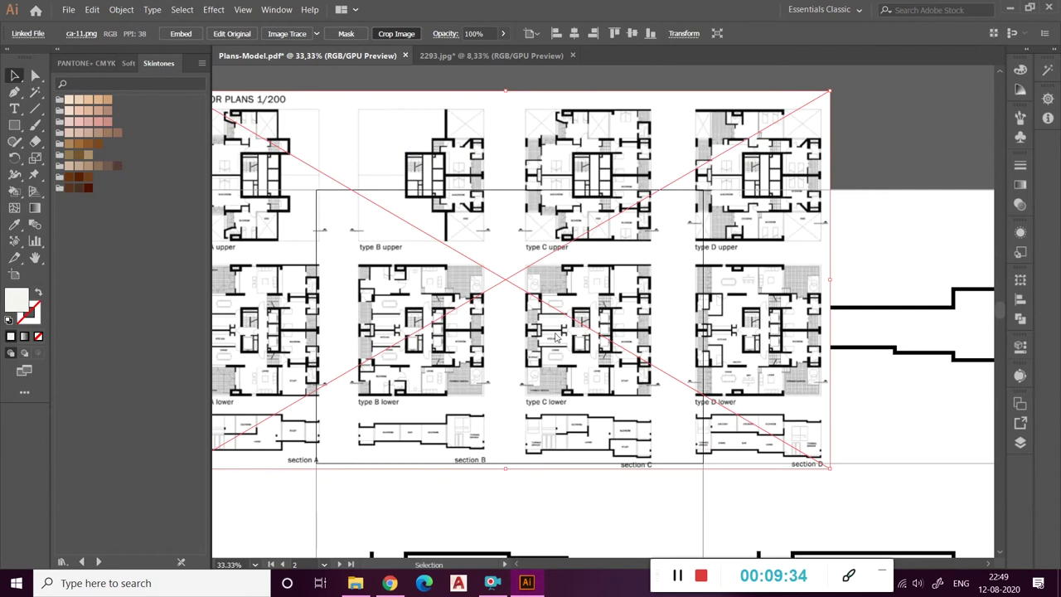
{"action": "left_click", "coordinate": [396, 33]}
{"action": "left_click", "coordinate": [599, 310]}
{"action": "mouse_move", "coordinate": [829, 94]}
{"action": "left_mouse_down"}
{"action": "mouse_move", "coordinate": [478, 403]}
{"action": "mouse_move", "coordinate": [335, 431]}
{"action": "mouse_move", "coordinate": [593, 425]}
{"action": "left_mouse_up"}
{"action": "scroll", "coordinate": [352, 447], "scroll_direction": "up", "scroll_amount": 2}
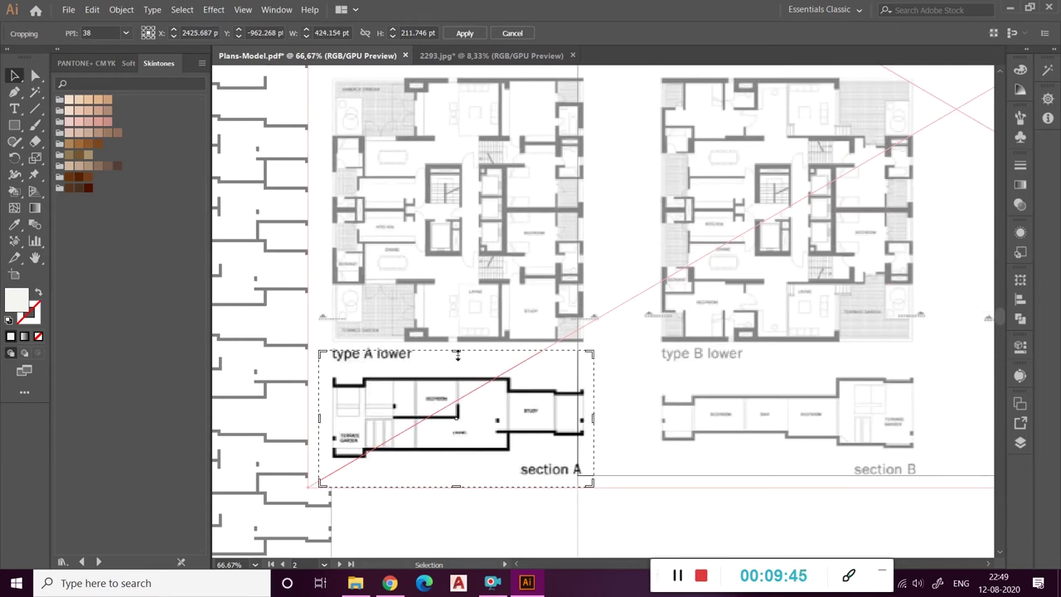
{"action": "left_click_drag", "start_coordinate": [458, 350], "coordinate": [457, 371]}
{"action": "left_click_drag", "start_coordinate": [458, 485], "coordinate": [458, 446]}
{"action": "key", "text": "Return"}
- Move the cropped section image onto the unit plan and select both section images
{"action": "scroll", "coordinate": [428, 246], "scroll_direction": "down", "scroll_amount": 3}
{"action": "scroll", "coordinate": [317, 352], "scroll_direction": "up", "scroll_amount": 2}
{"action": "scroll", "coordinate": [317, 352], "scroll_direction": "right", "scroll_amount": 3}
{"action": "left_click_drag", "start_coordinate": [298, 390], "coordinate": [416, 355]}
{"action": "left_click", "coordinate": [791, 83], "text": "shift"}
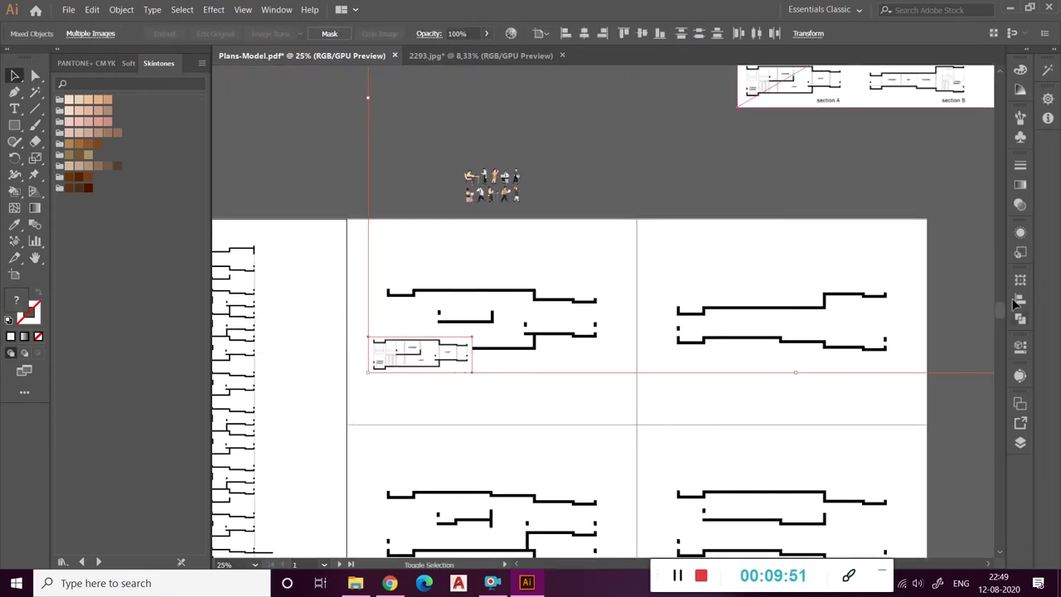
- Create a new 'REF Image' layer and paste the section images into it
{"action": "left_click", "coordinate": [1020, 441]}
{"action": "type", "text": "REF"}
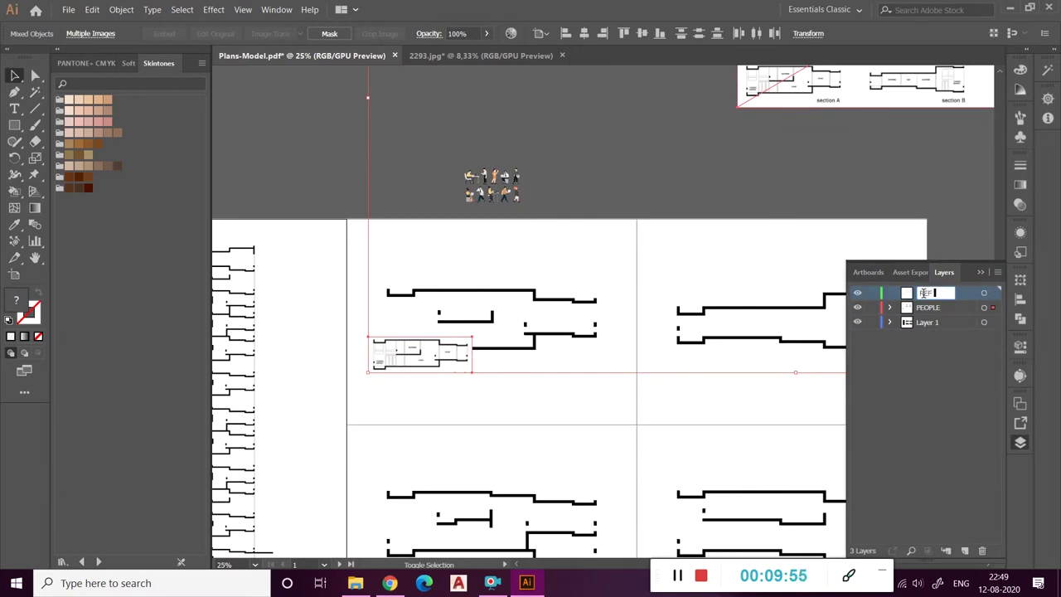
{"action": "type", "text": "Image"}
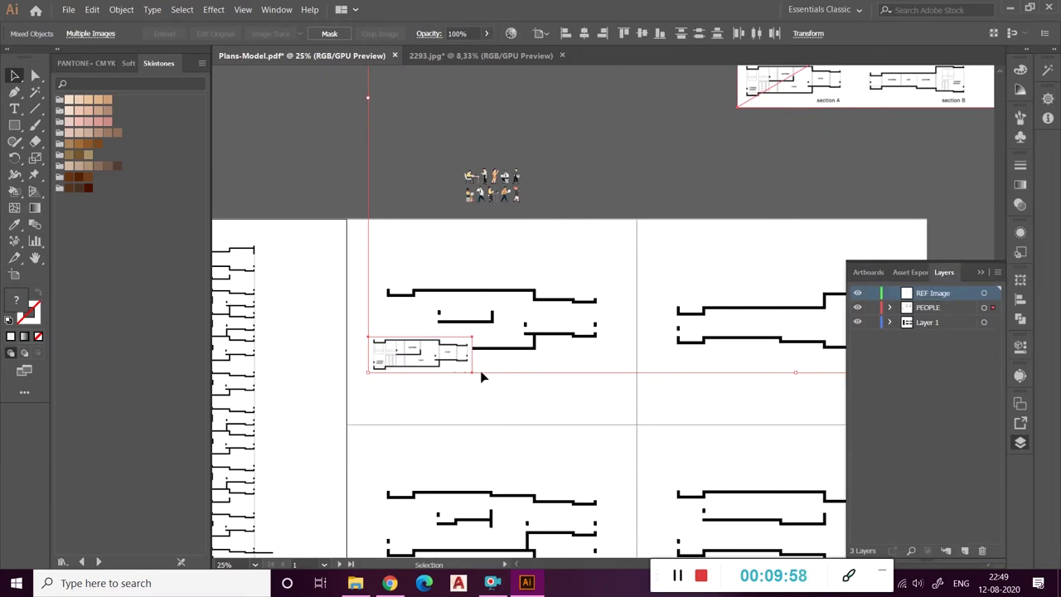
{"action": "key", "text": "ctrl+x"}
{"action": "key", "text": "ctrl+f"}
- Move the reference image onto the plan and send it behind everything
{"action": "key", "text": "ctrl+minus"}
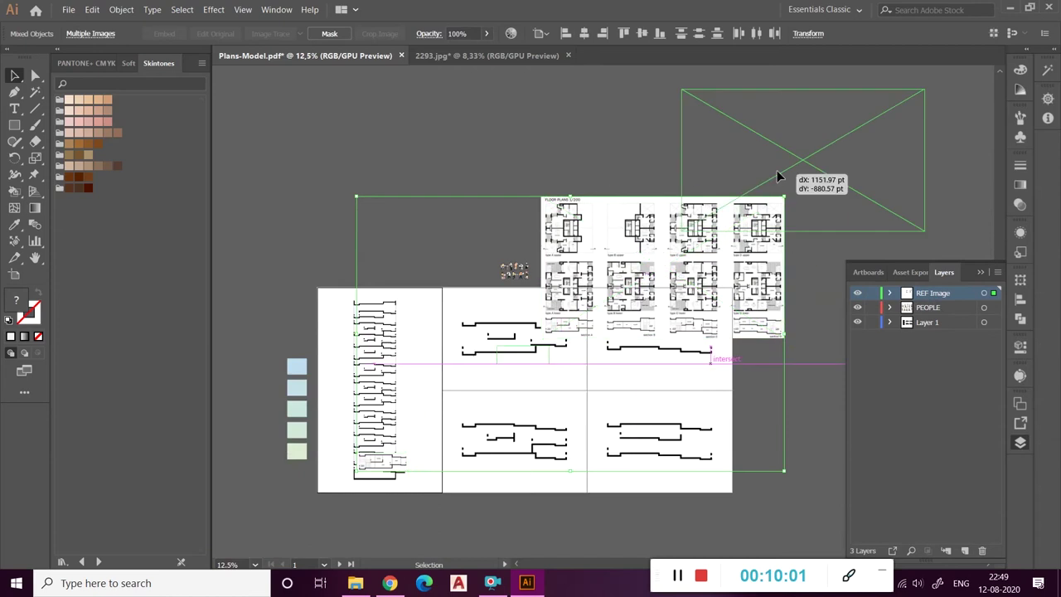
{"action": "left_click_drag", "start_coordinate": [728, 204], "coordinate": [544, 120]}
{"action": "key", "text": "ctrl+equal"}
{"action": "left_click", "coordinate": [696, 326]}
{"action": "key", "text": "ctrl+equal"}
{"action": "left_click_drag", "start_coordinate": [663, 333], "coordinate": [406, 264]}
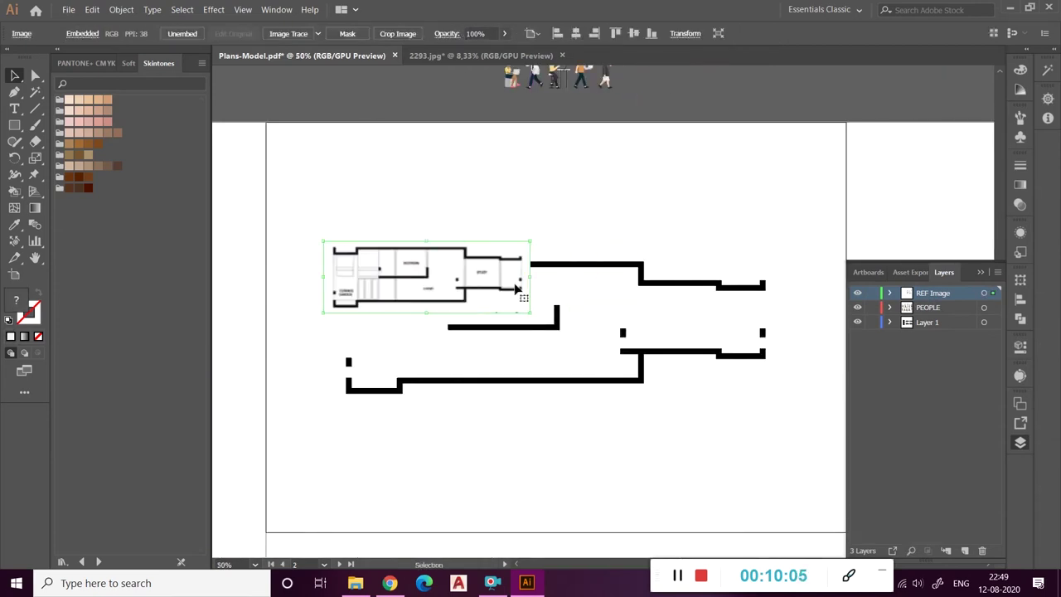
{"action": "right_click", "coordinate": [483, 282]}
{"action": "left_click", "coordinate": [659, 418]}
- Put REF Image at the bottom, enlarge and align it over the walls, then lock it
{"action": "left_click_drag", "start_coordinate": [932, 293], "coordinate": [945, 331]}
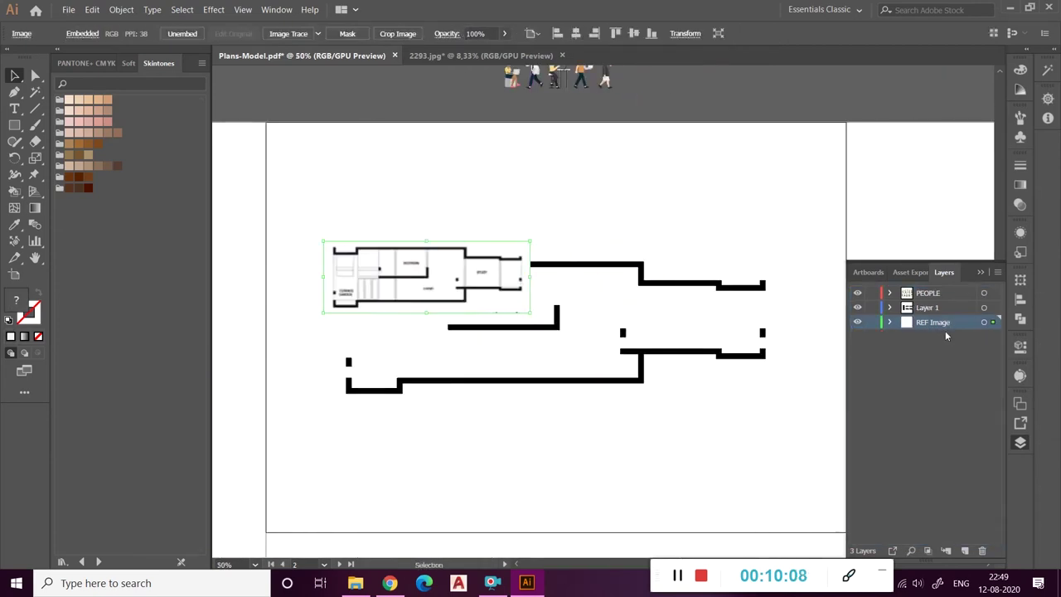
{"action": "left_click_drag", "start_coordinate": [530, 278], "coordinate": [786, 277]}
{"action": "left_click_drag", "start_coordinate": [514, 273], "coordinate": [517, 340]}
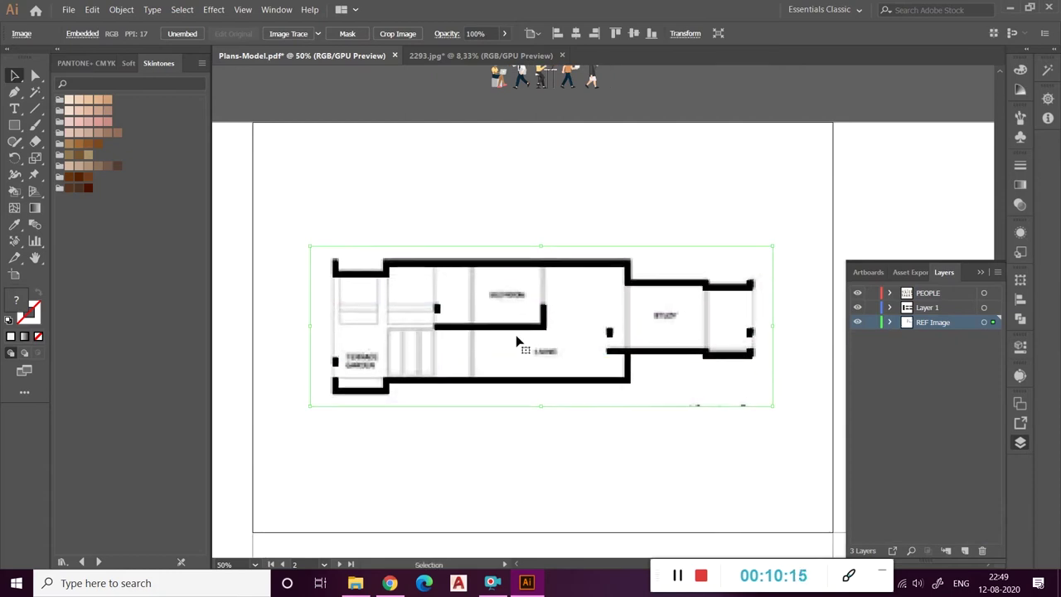
{"action": "left_click", "coordinate": [871, 321]}
{"action": "left_click", "coordinate": [928, 307]}
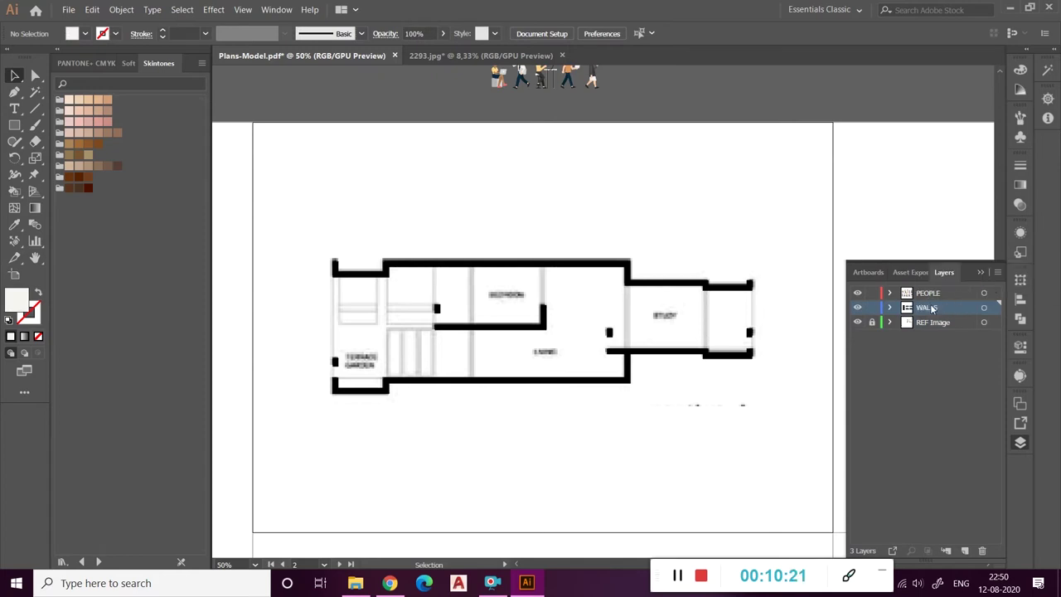
- Draw a vertical line closing the study, load Art & Illustration swatches, and give it a 3 pt stroke
{"action": "scroll", "coordinate": [630, 313], "scroll_direction": "up", "scroll_amount": 1}
{"action": "scroll", "coordinate": [746, 216], "scroll_direction": "up", "scroll_amount": 1}
{"action": "scroll", "coordinate": [804, 187], "scroll_direction": "right", "scroll_amount": 1}
{"action": "scroll", "coordinate": [911, 165], "scroll_direction": "right", "scroll_amount": 1}
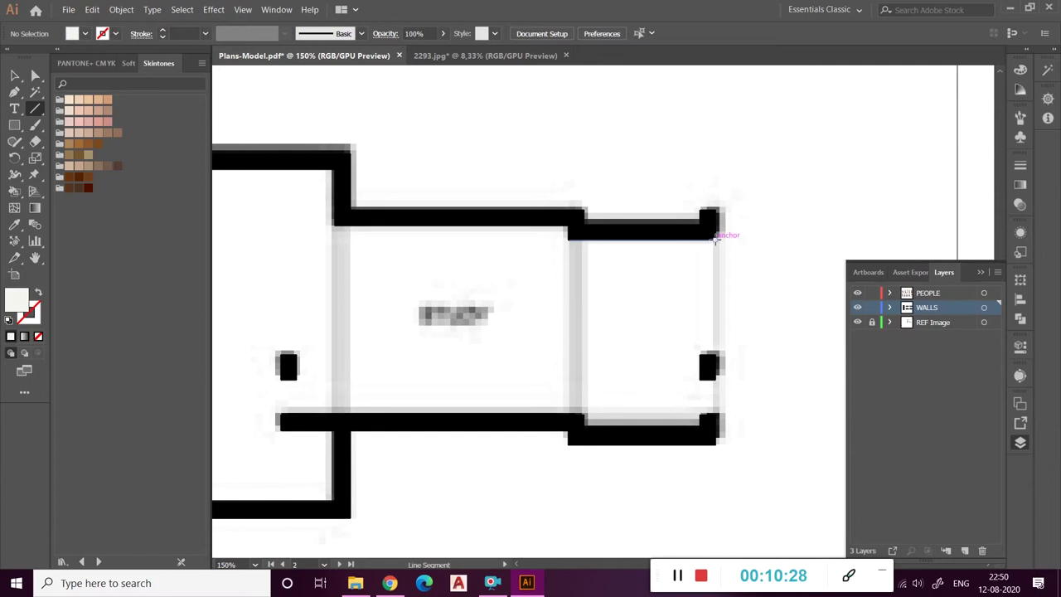
{"action": "left_click_drag", "start_coordinate": [716, 417], "coordinate": [715, 415]}
{"action": "left_click", "coordinate": [10, 321]}
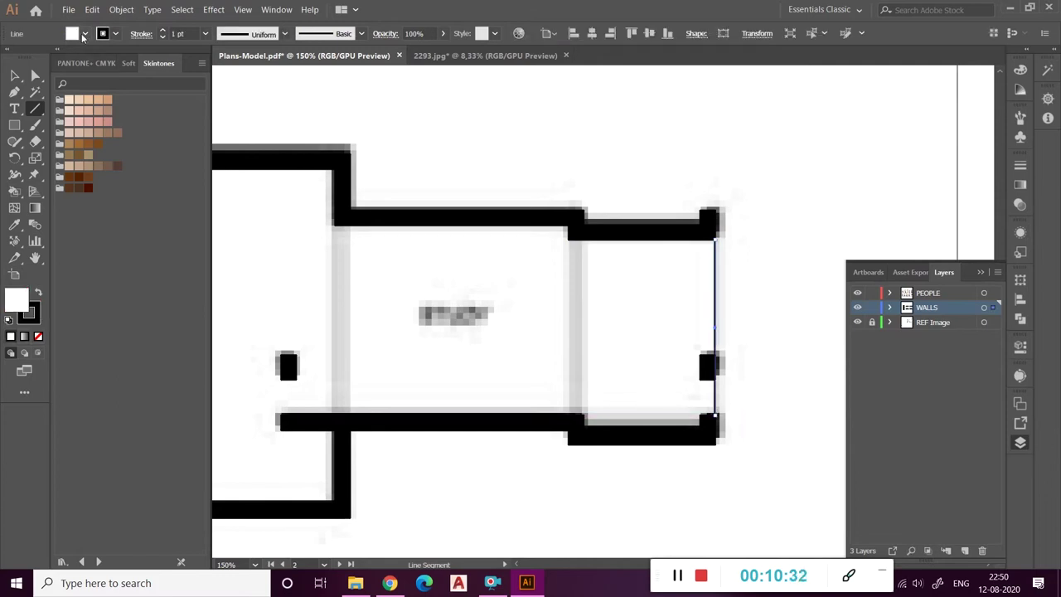
{"action": "left_click", "coordinate": [85, 33]}
{"action": "left_click", "coordinate": [12, 120]}
{"action": "left_click", "coordinate": [137, 223]}
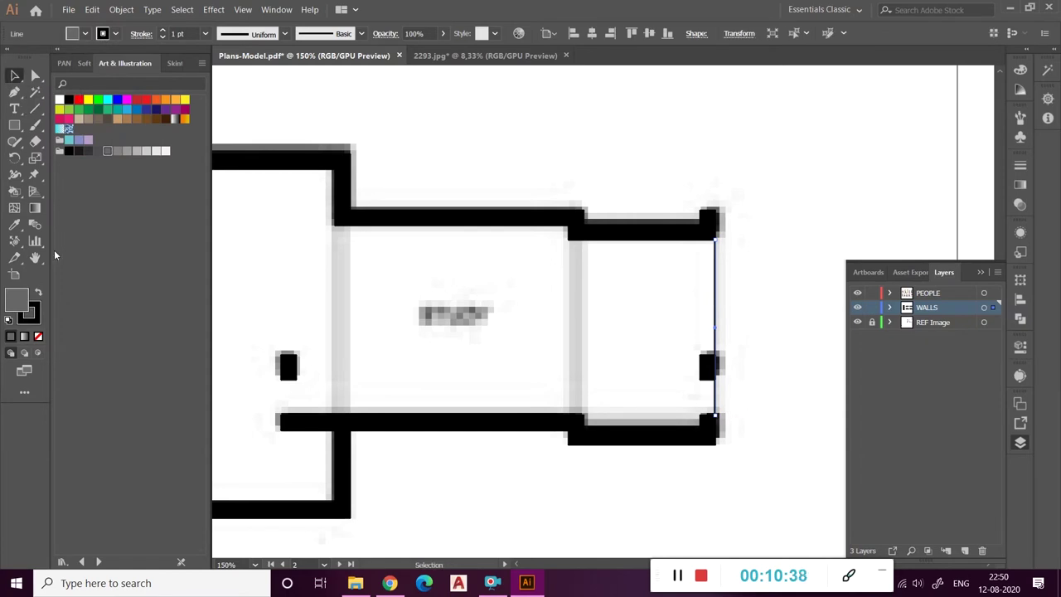
{"action": "left_click", "coordinate": [37, 315]}
{"action": "left_click", "coordinate": [205, 34]}
{"action": "left_click", "coordinate": [204, 80]}
{"action": "left_click", "coordinate": [839, 309]}
- Copy the line to the study's other side, send it back, recolour, thicken, and position it
{"action": "left_click_drag", "start_coordinate": [635, 292], "coordinate": [578, 294]}
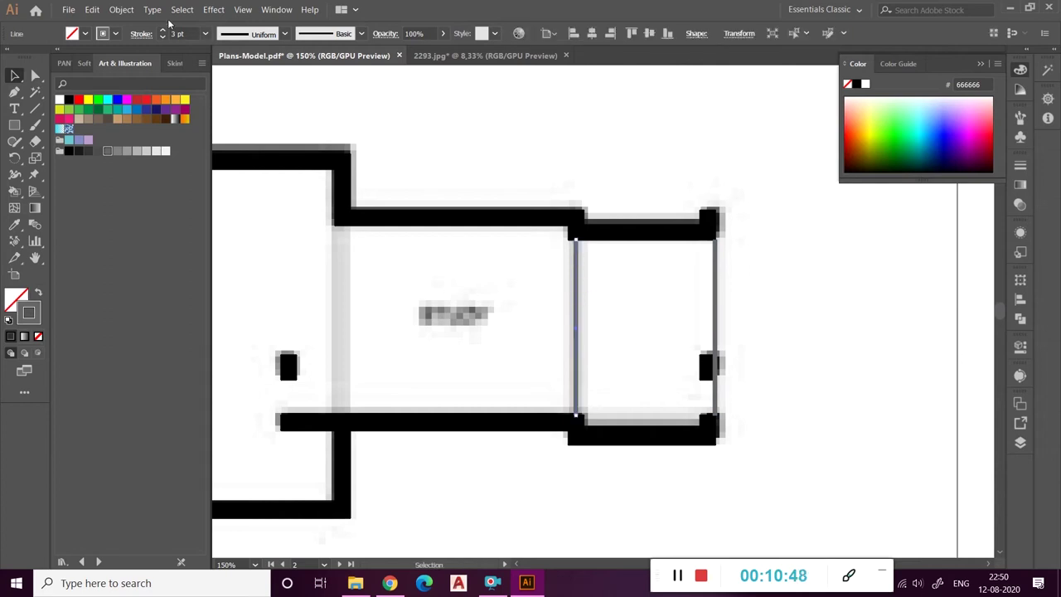
{"action": "right_click", "coordinate": [573, 251]}
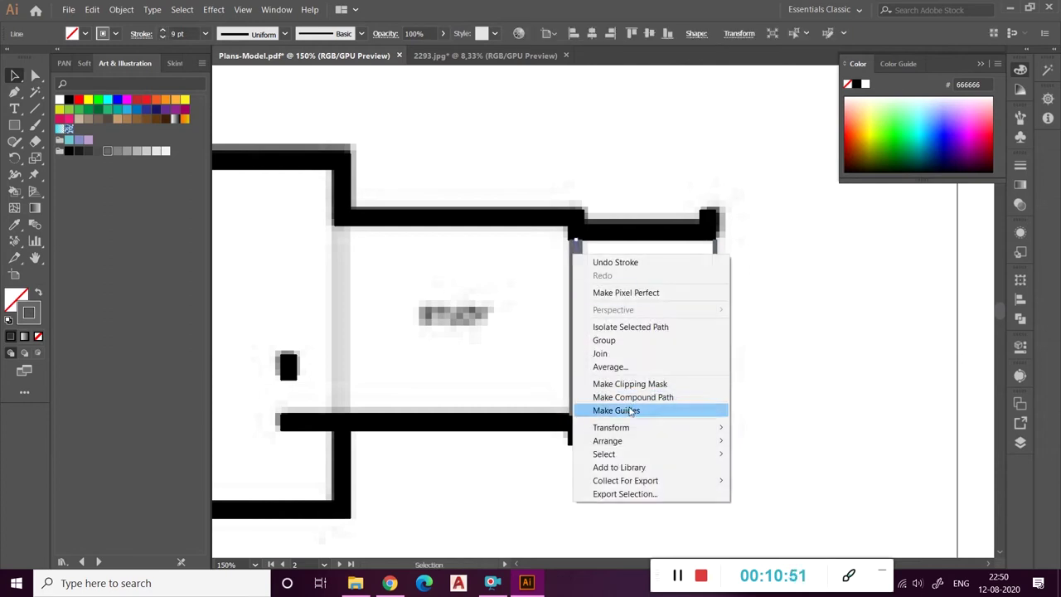
{"action": "left_click", "coordinate": [796, 480]}
{"action": "left_click", "coordinate": [117, 152]}
{"action": "left_click", "coordinate": [127, 153]}
{"action": "left_click", "coordinate": [69, 151]}
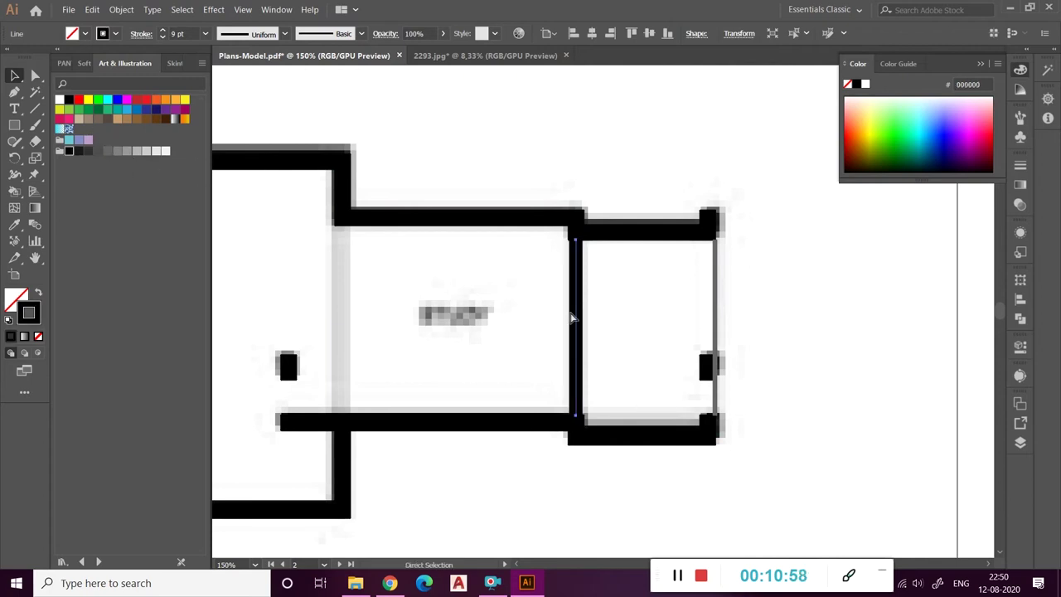
{"action": "scroll", "coordinate": [549, 306], "scroll_direction": "up", "scroll_amount": 1}
{"action": "scroll", "coordinate": [706, 296], "scroll_direction": "up", "scroll_amount": 1}
{"action": "left_click", "coordinate": [163, 31]}
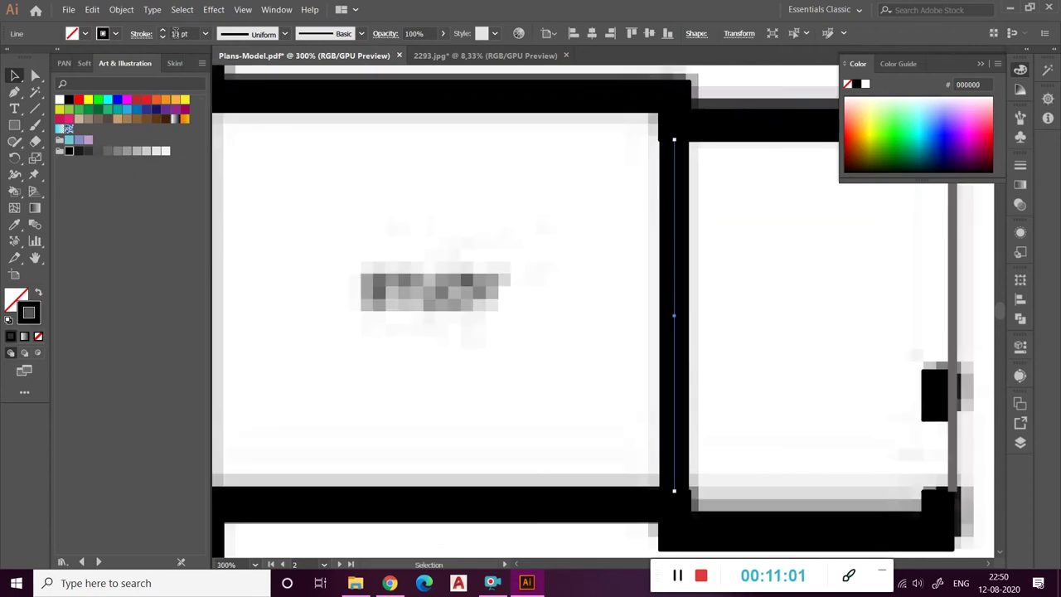
{"action": "scroll", "coordinate": [616, 237], "scroll_direction": "down", "scroll_amount": 4}
{"action": "scroll", "coordinate": [623, 225], "scroll_direction": "up", "scroll_amount": 2}
{"action": "left_click_drag", "start_coordinate": [740, 276], "coordinate": [510, 271]}
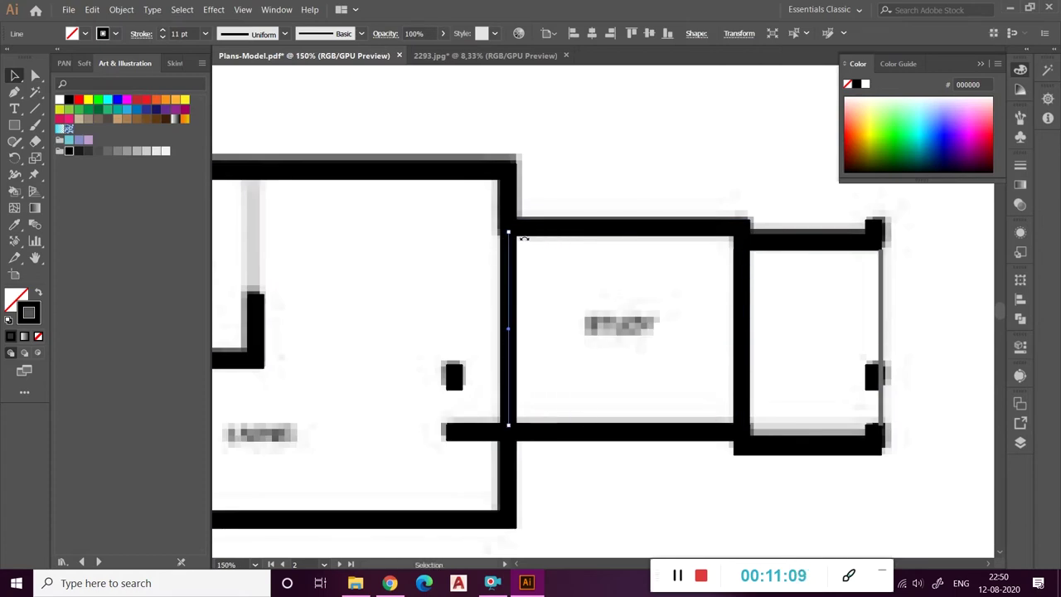
- Turn the study lines grey and send the line one step backward
{"action": "scroll", "coordinate": [547, 442], "scroll_direction": "left", "scroll_amount": 1}
{"action": "scroll", "coordinate": [639, 379], "scroll_direction": "left", "scroll_amount": 6}
{"action": "scroll", "coordinate": [740, 348], "scroll_direction": "left", "scroll_amount": 3}
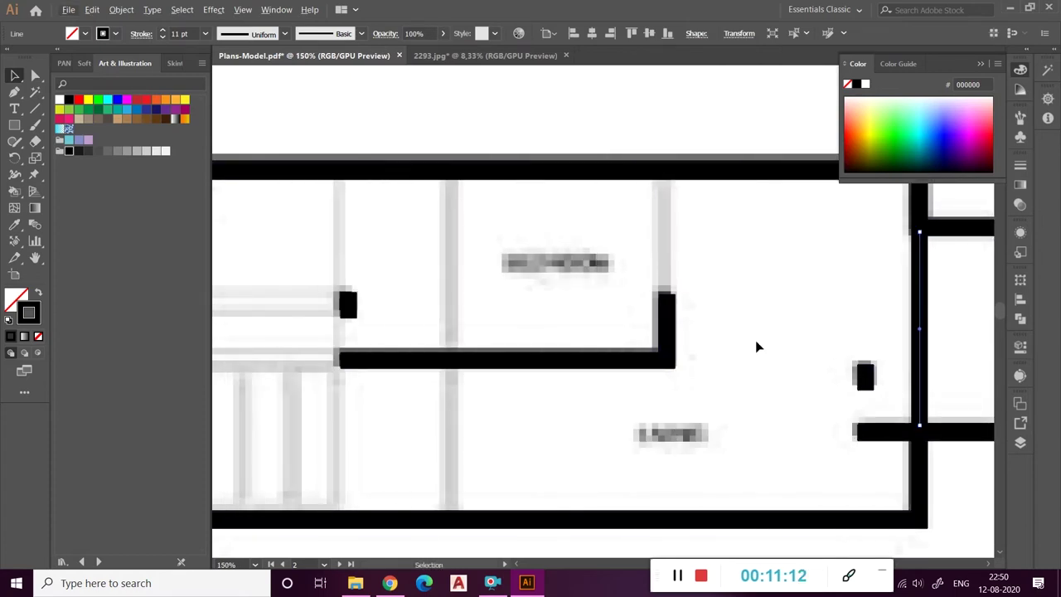
{"action": "scroll", "coordinate": [684, 300], "scroll_direction": "down", "scroll_amount": 2}
{"action": "scroll", "coordinate": [464, 281], "scroll_direction": "up", "scroll_amount": 2}
{"action": "scroll", "coordinate": [580, 290], "scroll_direction": "down", "scroll_amount": 3}
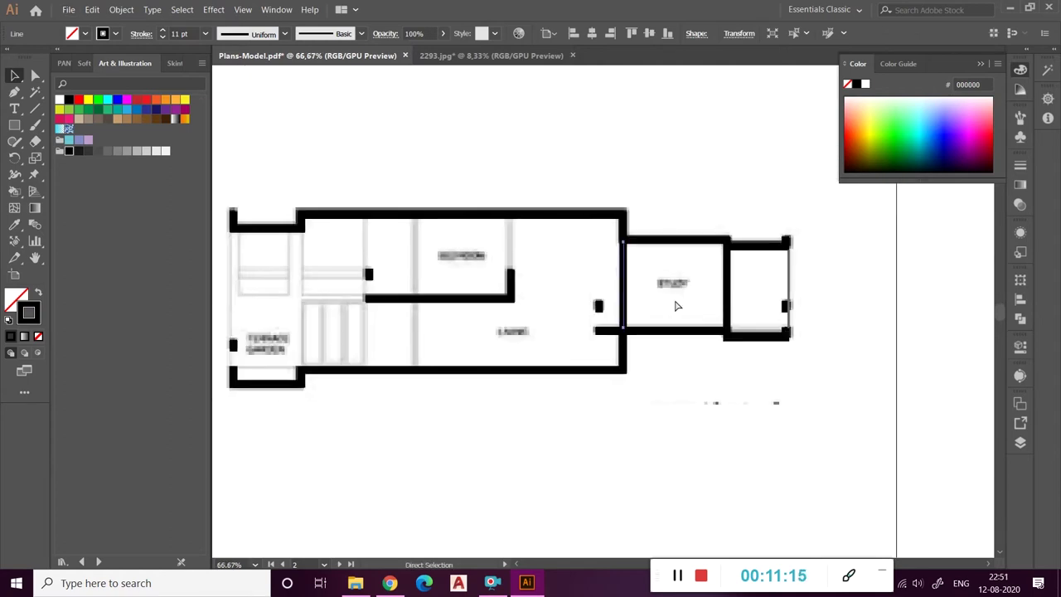
{"action": "scroll", "coordinate": [729, 273], "scroll_direction": "up", "scroll_amount": 2}
{"action": "left_click", "coordinate": [118, 151]}
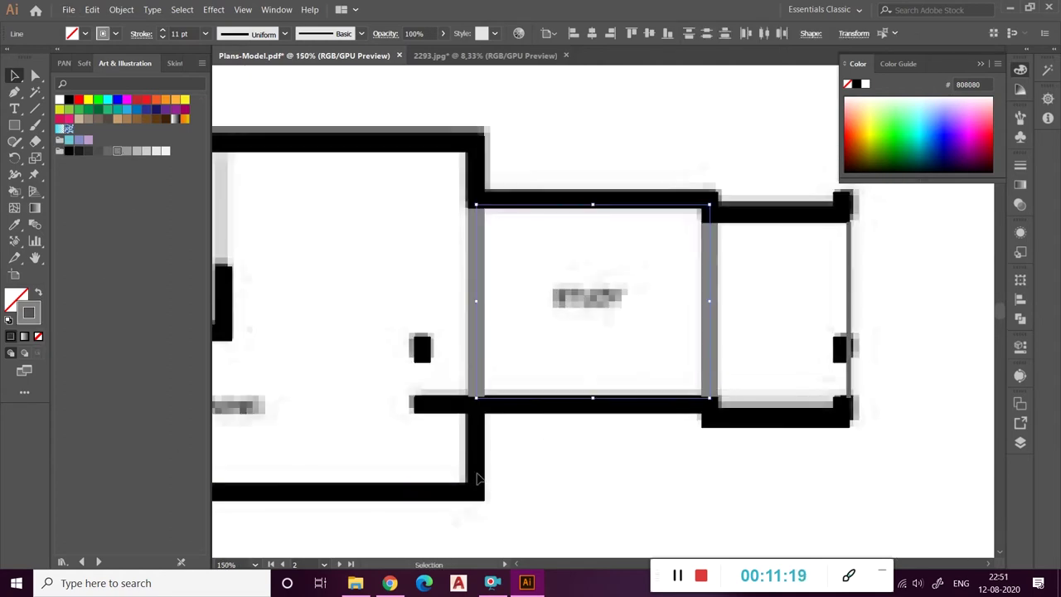
{"action": "left_click", "coordinate": [644, 462]}
{"action": "scroll", "coordinate": [644, 462], "scroll_direction": "left", "scroll_amount": 5}
{"action": "scroll", "coordinate": [785, 359], "scroll_direction": "left", "scroll_amount": 2}
{"action": "mouse_move", "coordinate": [818, 293]}
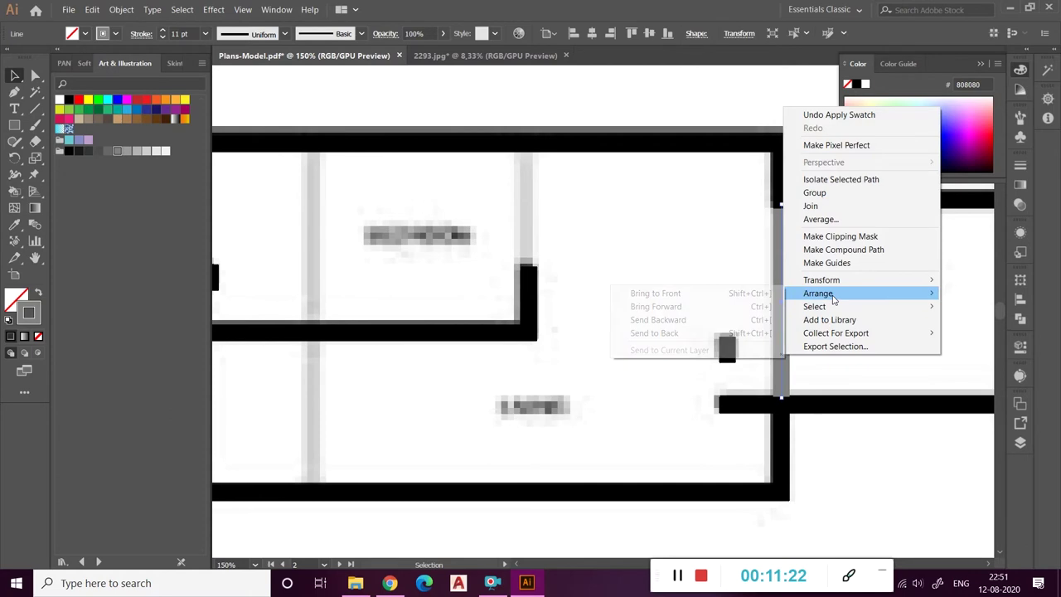
{"action": "left_click", "coordinate": [730, 331]}
{"action": "left_click", "coordinate": [909, 456]}
- Fit a grey line into the bedroom wall opening and colour it blue
{"action": "scroll", "coordinate": [592, 252], "scroll_direction": "left", "scroll_amount": 1}
{"action": "scroll", "coordinate": [591, 252], "scroll_direction": "left", "scroll_amount": 1}
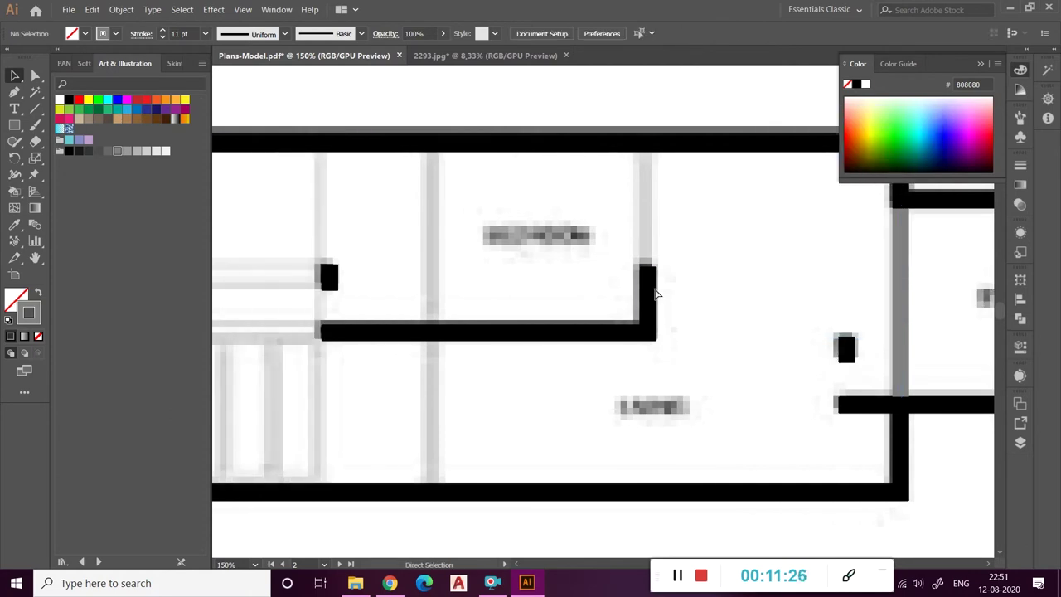
{"action": "scroll", "coordinate": [810, 239], "scroll_direction": "up", "scroll_amount": 1}
{"action": "scroll", "coordinate": [737, 281], "scroll_direction": "up", "scroll_amount": 1}
{"action": "scroll", "coordinate": [828, 323], "scroll_direction": "right", "scroll_amount": 1}
{"action": "left_click", "coordinate": [922, 357]}
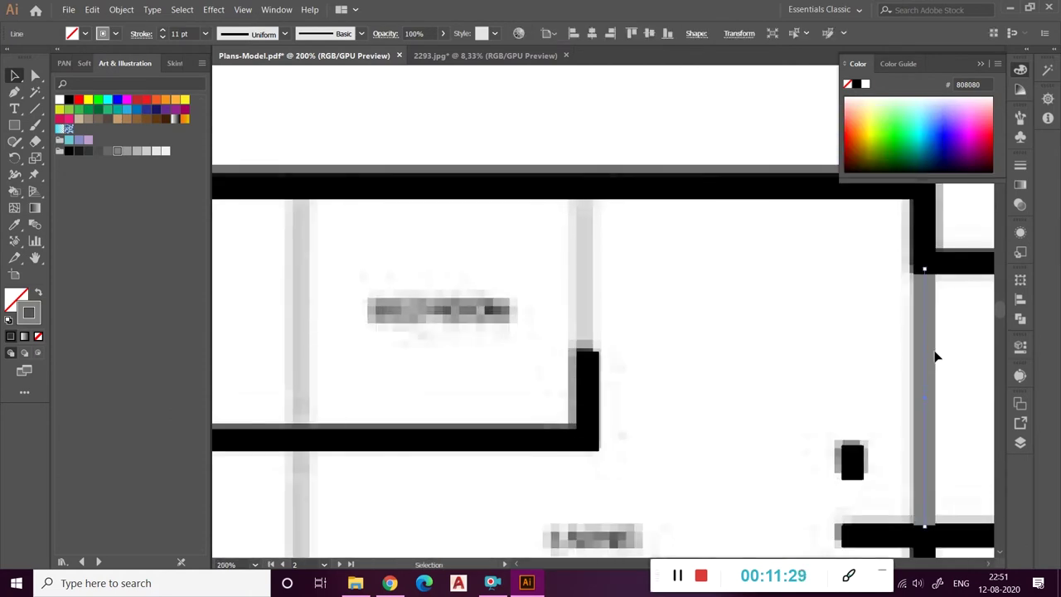
{"action": "left_click_drag", "start_coordinate": [921, 306], "coordinate": [588, 184]}
{"action": "left_click_drag", "start_coordinate": [588, 398], "coordinate": [587, 358]}
{"action": "left_click", "coordinate": [126, 109]}
{"action": "scroll", "coordinate": [653, 362], "scroll_direction": "left", "scroll_amount": 3}
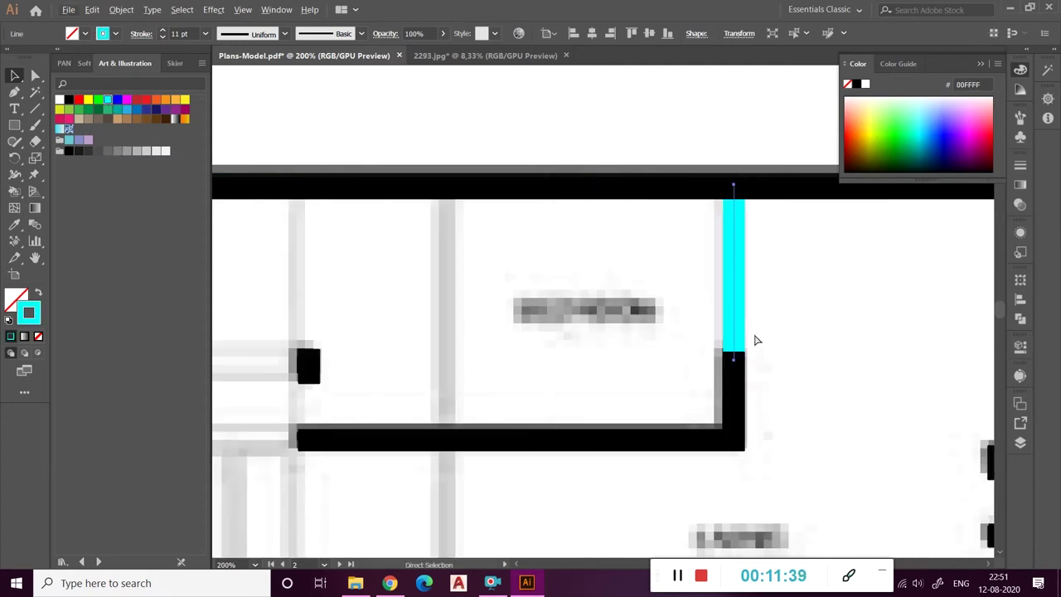
{"action": "scroll", "coordinate": [753, 338], "scroll_direction": "left", "scroll_amount": 3}
{"action": "scroll", "coordinate": [713, 310], "scroll_direction": "left", "scroll_amount": 3}
{"action": "scroll", "coordinate": [829, 351], "scroll_direction": "down", "scroll_amount": 1}
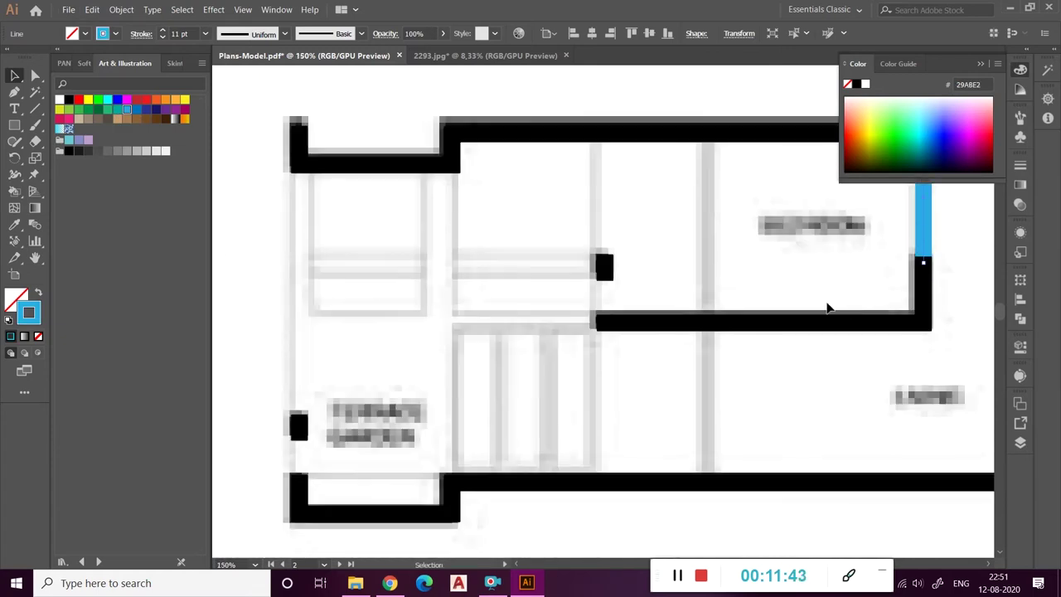
{"action": "left_click", "coordinate": [340, 377]}
- Draw a vertical line along the terrace edge in the grey style and copy it rightward
{"action": "left_click", "coordinate": [35, 108]}
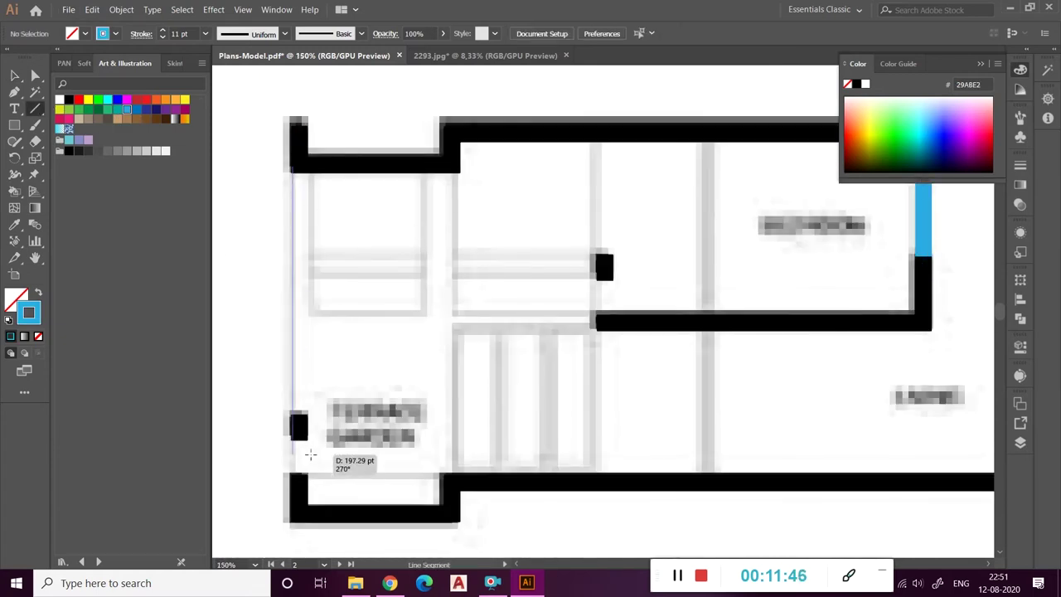
{"action": "left_click_drag", "start_coordinate": [291, 168], "coordinate": [292, 479]}
{"action": "key", "text": "i"}
{"action": "scroll", "coordinate": [298, 448], "scroll_direction": "down", "scroll_amount": 3}
{"action": "left_click", "coordinate": [852, 373]}
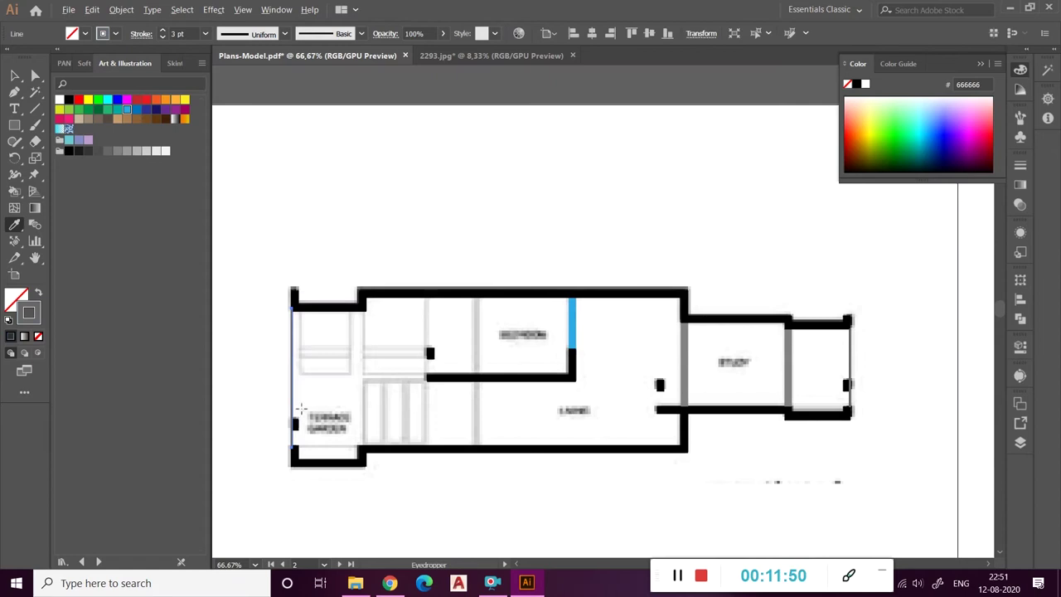
{"action": "scroll", "coordinate": [316, 265], "scroll_direction": "up", "scroll_amount": 3}
{"action": "key", "text": "v"}
{"action": "left_click_drag", "start_coordinate": [279, 267], "coordinate": [440, 271]}
- View the can-3.png reference sheet in Photos, then return to the floor plan
{"action": "left_click", "coordinate": [355, 582]}
{"action": "double_click", "coordinate": [267, 166]}
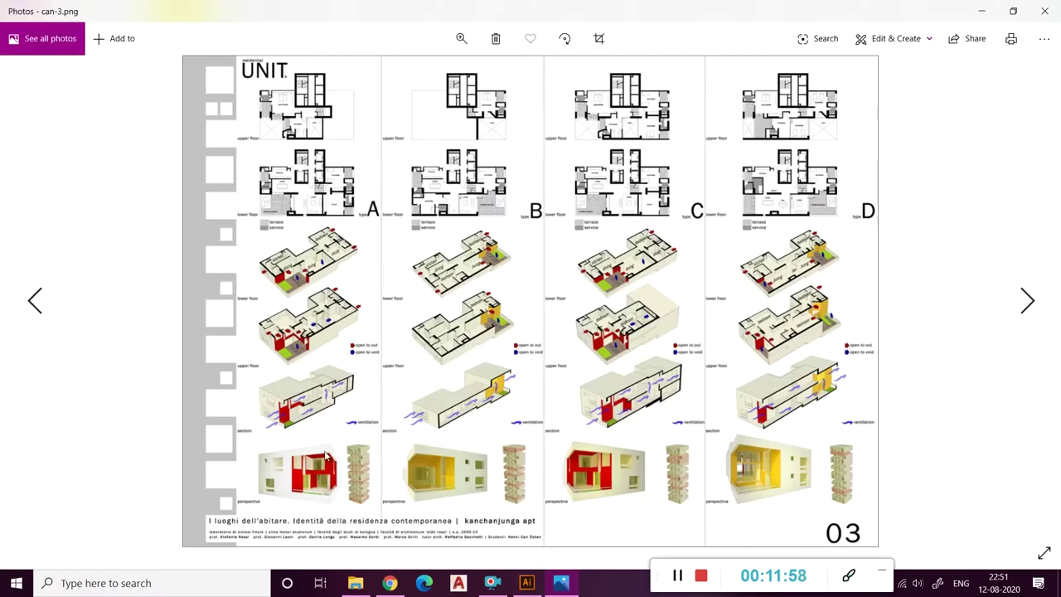
{"action": "scroll", "coordinate": [317, 511], "scroll_direction": "down", "scroll_amount": 1}
{"action": "scroll", "coordinate": [317, 511], "scroll_direction": "up", "scroll_amount": 1}
{"action": "scroll", "coordinate": [318, 511], "scroll_direction": "up", "scroll_amount": 2, "text": "ctrl"}
{"action": "scroll", "coordinate": [269, 512], "scroll_direction": "up", "scroll_amount": 2, "text": "ctrl"}
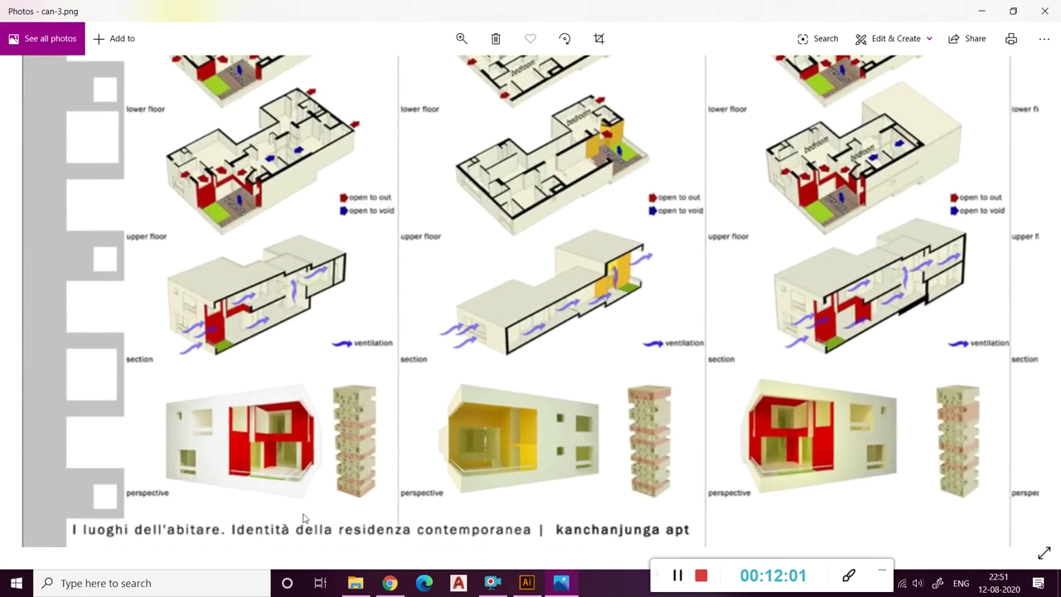
{"action": "key", "text": "alt+Tab"}
{"action": "key", "text": "alt+Tab"}
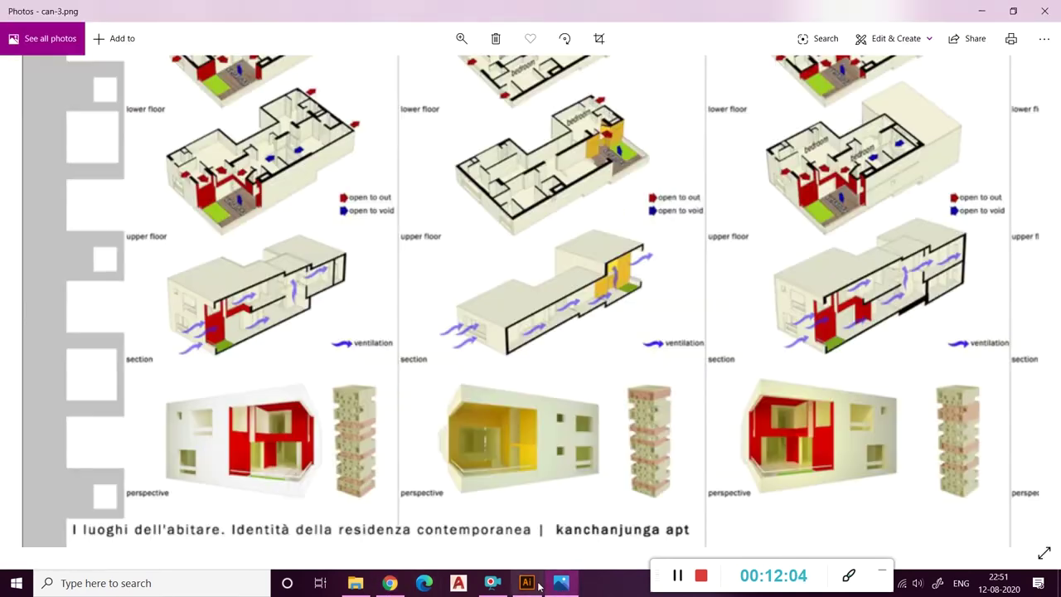
{"action": "key", "text": "alt+Tab"}
- Add a 'wa CO' wall colour layer and draw a red-filled, no-stroke rectangle over the terrace room
{"action": "left_click", "coordinate": [1020, 445]}
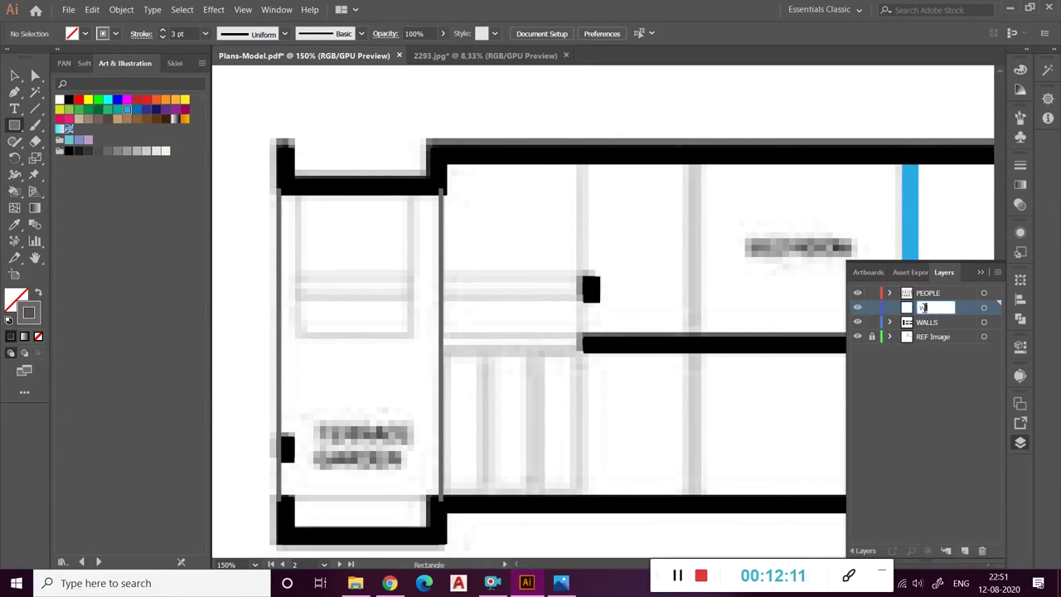
{"action": "type", "text": "wa CO..."}
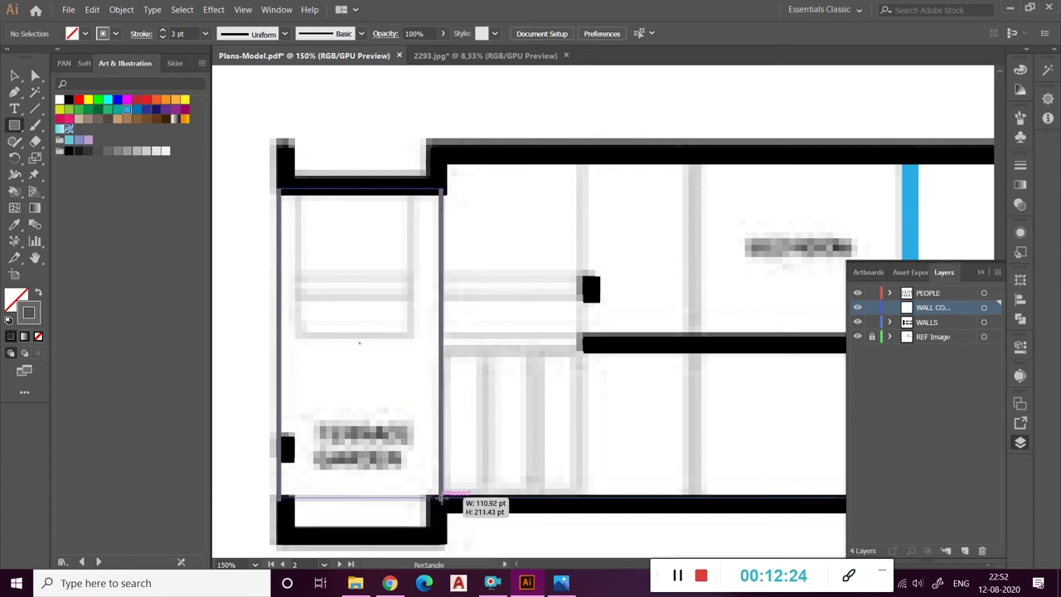
{"action": "left_click_drag", "start_coordinate": [309, 246], "coordinate": [442, 497]}
{"action": "left_click", "coordinate": [77, 101]}
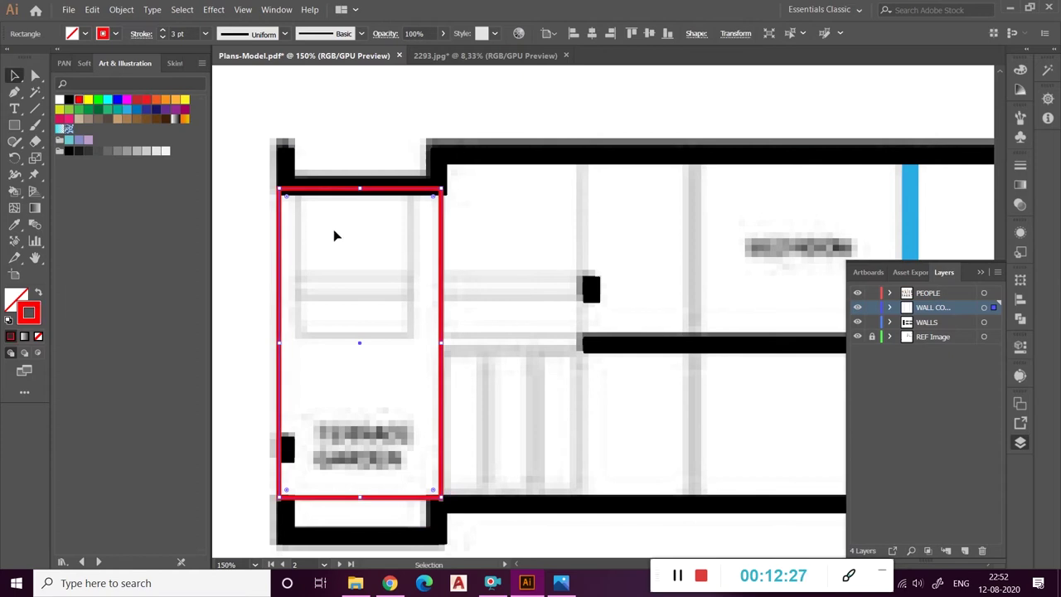
{"action": "left_click", "coordinate": [37, 293]}
{"action": "right_click", "coordinate": [404, 292]}
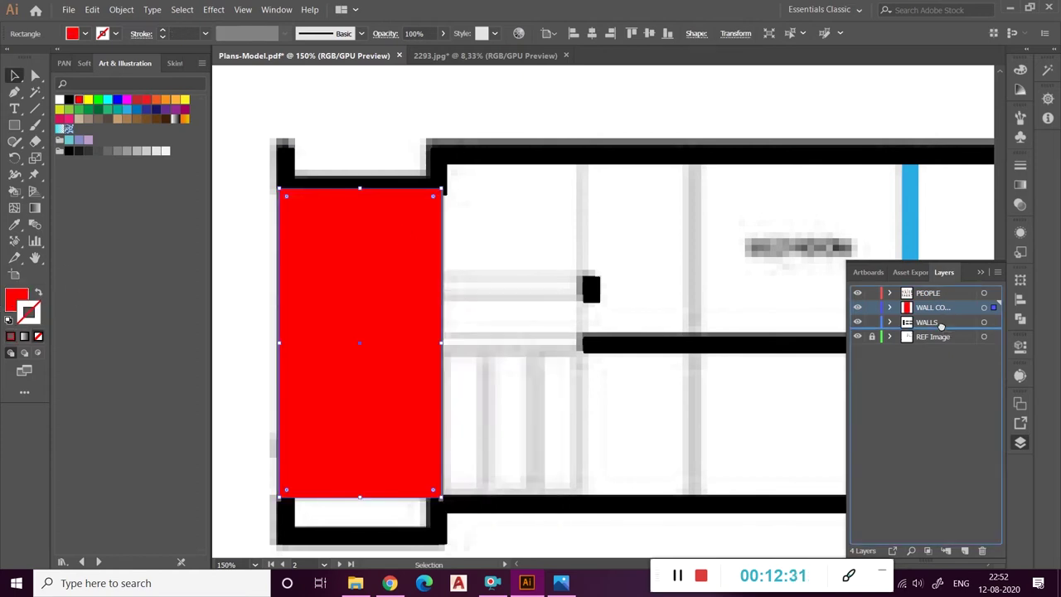
- Move the wall colour layer below the walls layer and deselect the red fill
{"action": "left_click_drag", "start_coordinate": [932, 307], "coordinate": [932, 329]}
{"action": "left_click", "coordinate": [238, 336]}
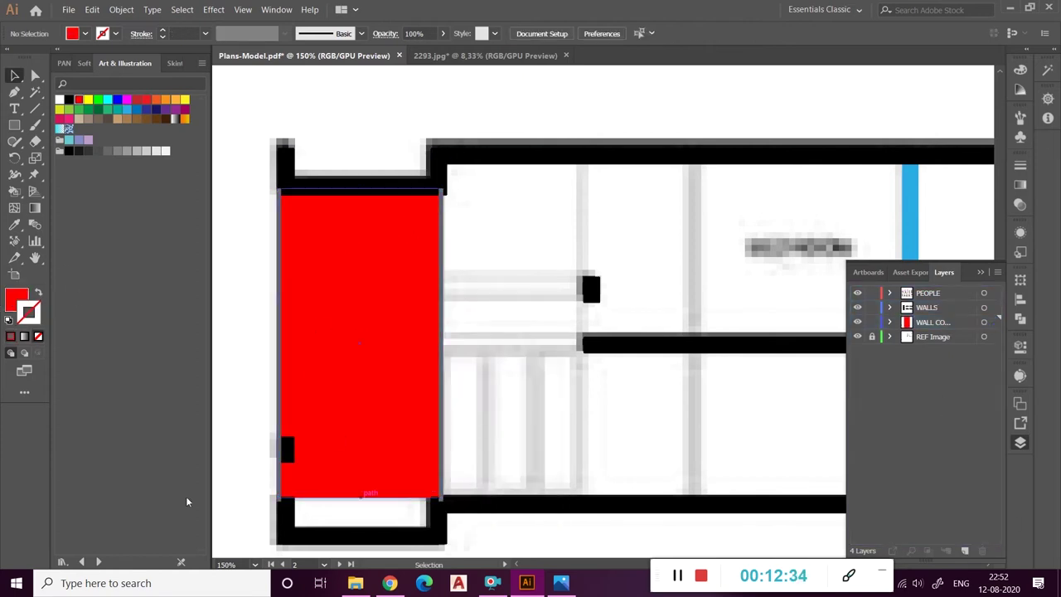
{"action": "right_click", "coordinate": [442, 479]}
{"action": "mouse_move", "coordinate": [328, 445]}
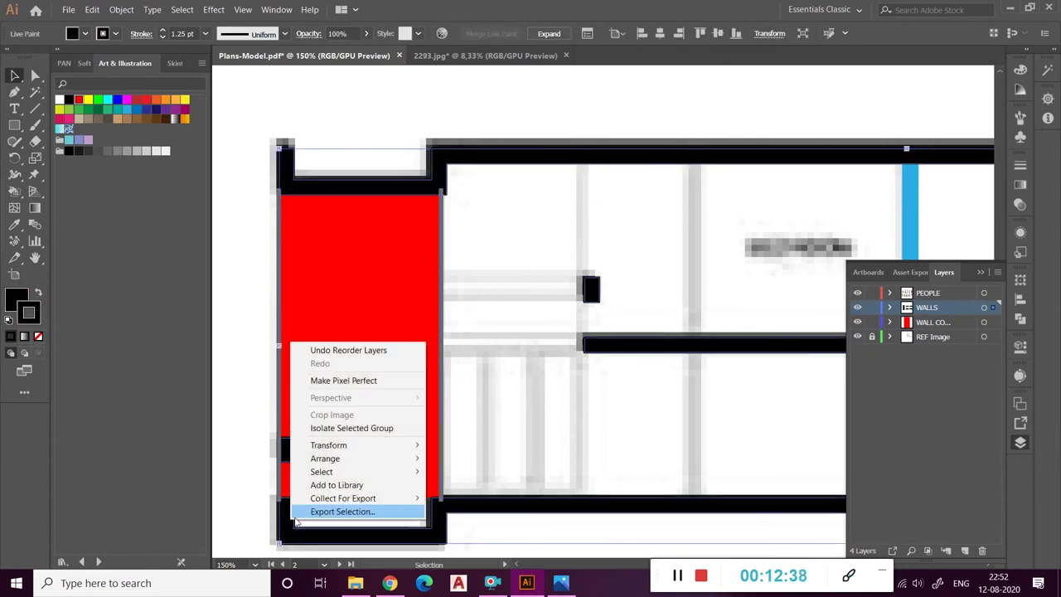
{"action": "left_click", "coordinate": [515, 398]}
{"action": "left_click", "coordinate": [15, 125]}
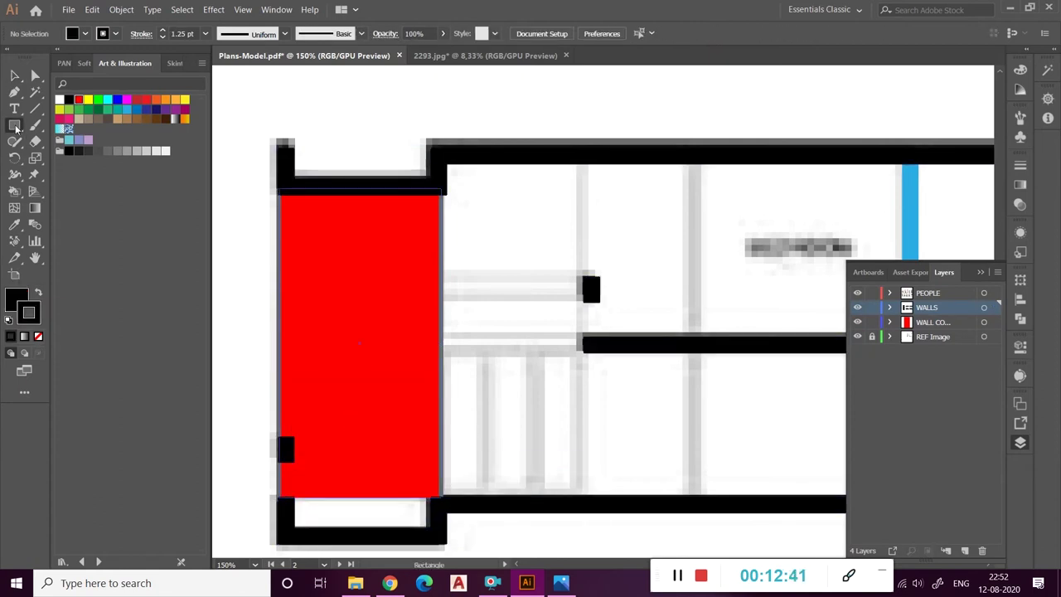
- Draw a rectangle in the upper red room, with the red fill faded to trace beneath
{"action": "left_click_drag", "start_coordinate": [294, 204], "coordinate": [421, 316]}
{"action": "key", "text": "v"}
{"action": "left_click", "coordinate": [347, 420]}
{"action": "left_click", "coordinate": [442, 33]}
{"action": "left_click_drag", "start_coordinate": [447, 53], "coordinate": [414, 53]}
{"action": "mouse_move", "coordinate": [328, 265]}
{"action": "left_mouse_down"}
{"action": "mouse_move", "coordinate": [559, 283]}
{"action": "mouse_move", "coordinate": [324, 255]}
{"action": "left_mouse_up"}
{"action": "left_click_drag", "start_coordinate": [425, 250], "coordinate": [412, 254]}
{"action": "left_click_drag", "start_coordinate": [354, 305], "coordinate": [354, 334]}
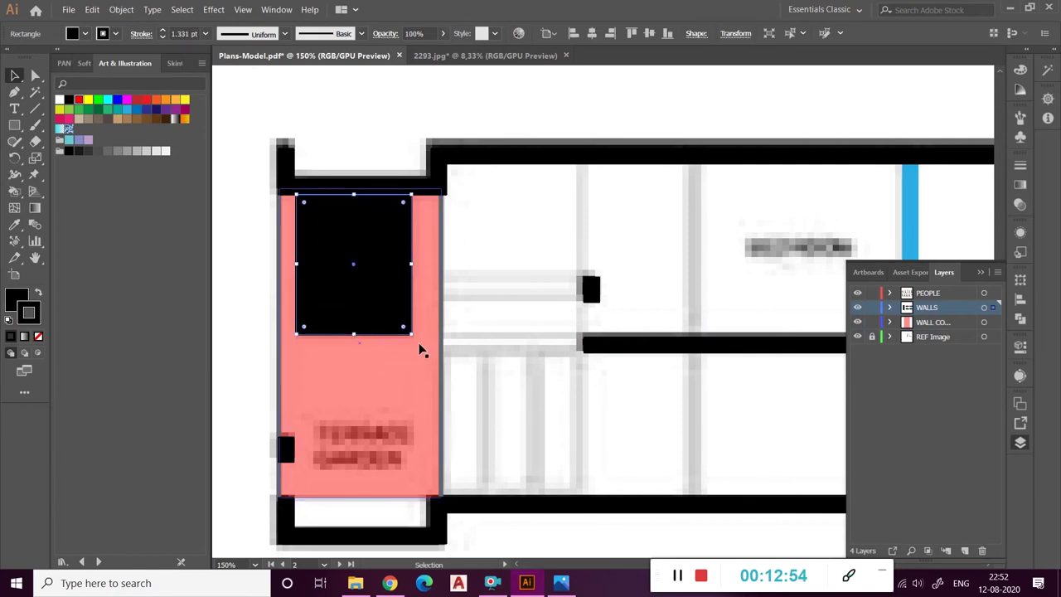
- Fill the new rectangle with the pale green swatch colour using the Eyedropper
{"action": "key", "text": "i"}
{"action": "scroll", "coordinate": [464, 269], "scroll_direction": "down", "scroll_amount": 3}
{"action": "scroll", "coordinate": [464, 269], "scroll_direction": "down", "scroll_amount": 3}
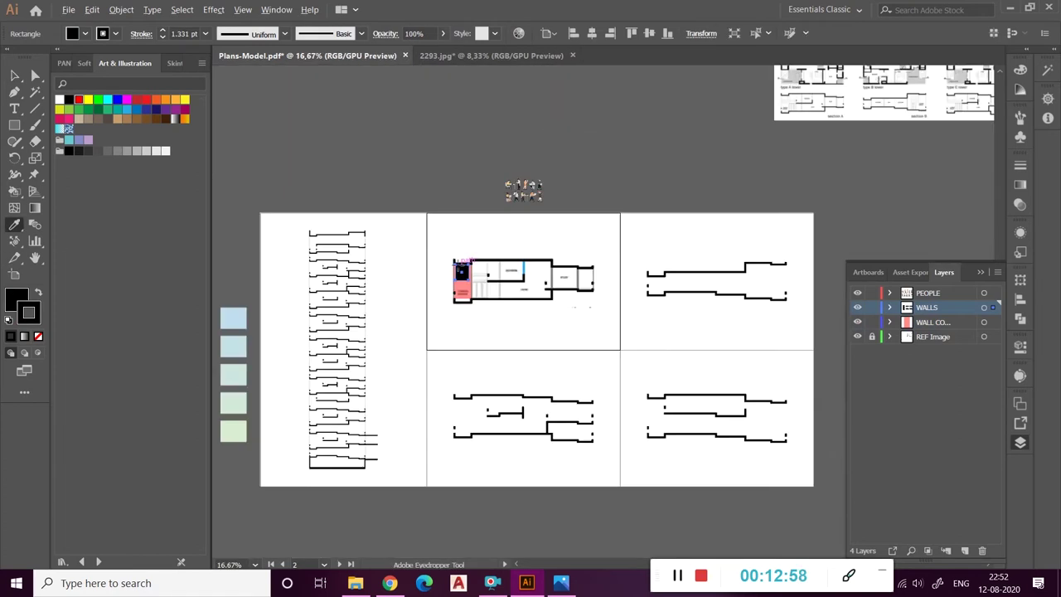
{"action": "left_click", "coordinate": [233, 422]}
{"action": "scroll", "coordinate": [469, 269], "scroll_direction": "up", "scroll_amount": 3}
{"action": "scroll", "coordinate": [381, 280], "scroll_direction": "up", "scroll_amount": 3}
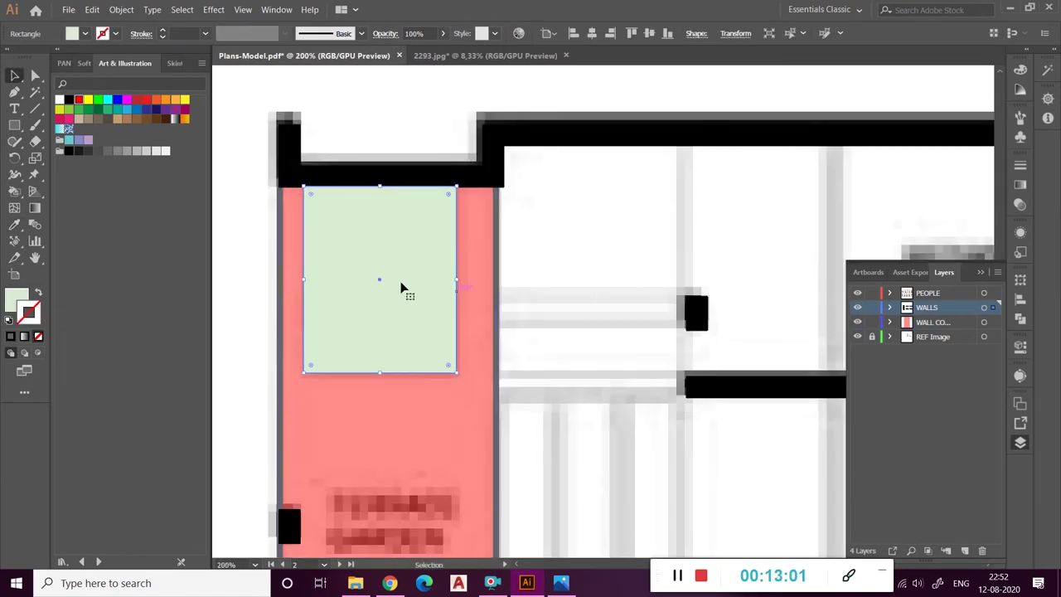
{"action": "key", "text": "v"}
- Reposition the pale green block inside the room, adjusting the red fill's opacity
{"action": "left_click", "coordinate": [507, 304]}
{"action": "left_click", "coordinate": [386, 237]}
{"action": "left_click", "coordinate": [443, 33]}
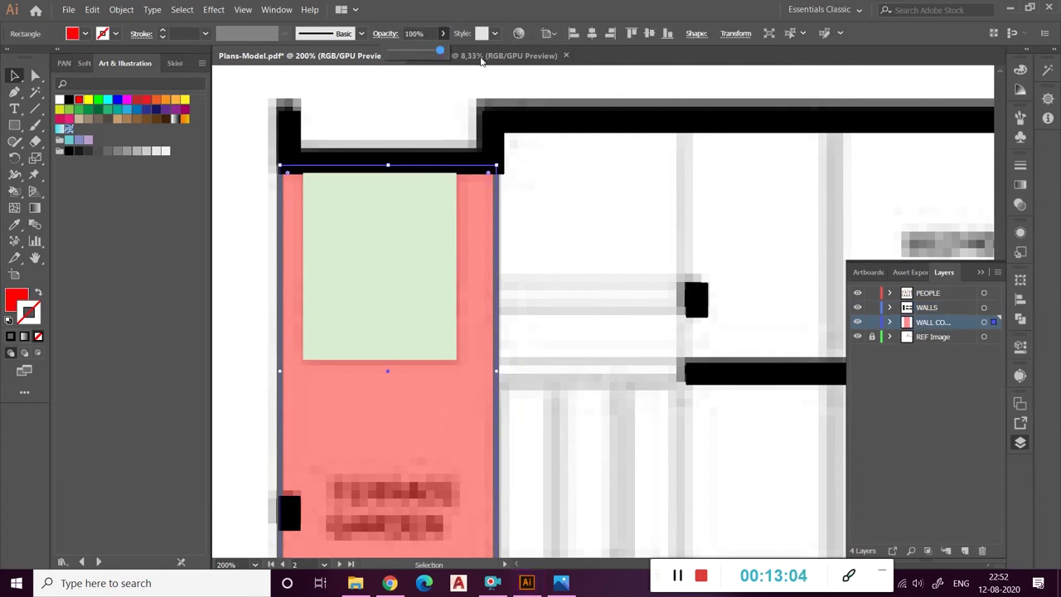
{"action": "left_click_drag", "start_coordinate": [473, 298], "coordinate": [537, 304]}
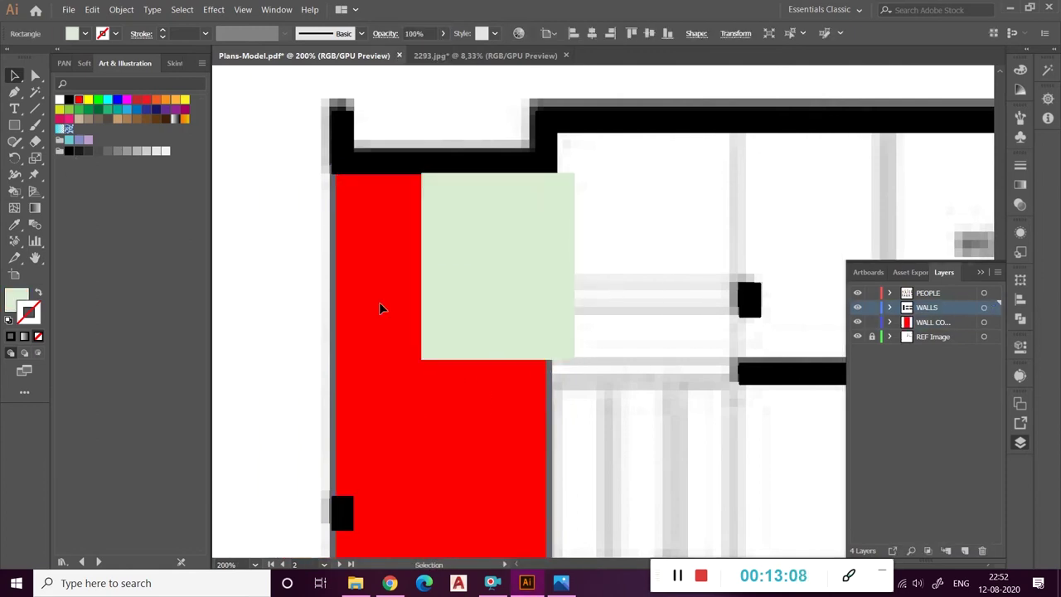
{"action": "left_click_drag", "start_coordinate": [431, 49], "coordinate": [415, 50]}
{"action": "left_click_drag", "start_coordinate": [514, 303], "coordinate": [447, 304]}
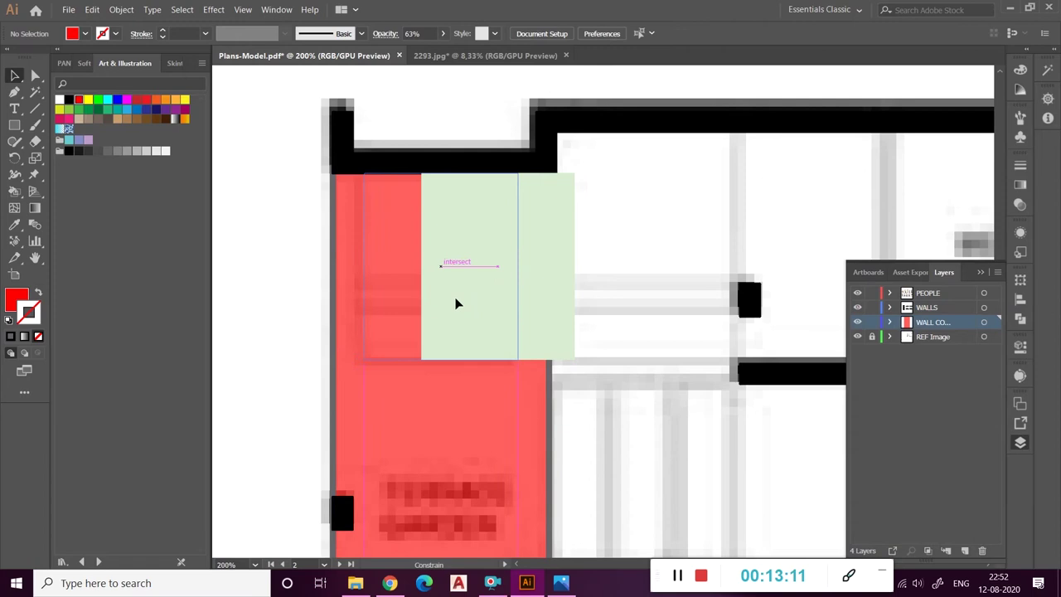
{"action": "left_click", "coordinate": [604, 296]}
- Add a red band stretched across the full width of the pale green block
{"action": "left_click_drag", "start_coordinate": [364, 274], "coordinate": [498, 309]}
{"action": "left_click", "coordinate": [20, 77]}
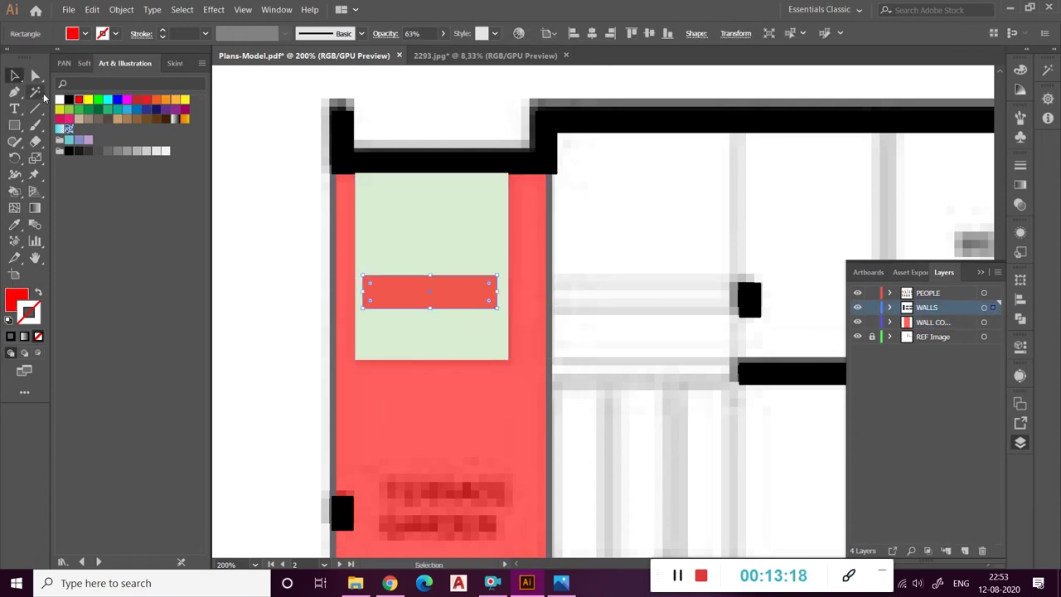
{"action": "key", "text": "ctrl+a"}
{"action": "left_click", "coordinate": [489, 65]}
{"action": "left_click", "coordinate": [417, 292]}
{"action": "left_click_drag", "start_coordinate": [362, 292], "coordinate": [356, 292]}
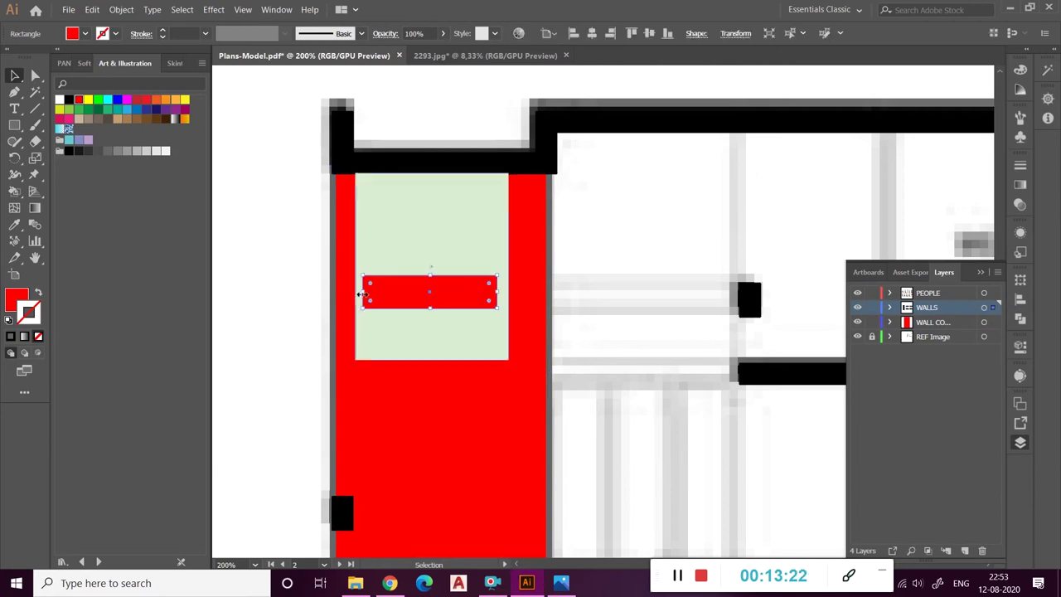
{"action": "left_click_drag", "start_coordinate": [497, 291], "coordinate": [508, 292]}
{"action": "left_click", "coordinate": [626, 281]}
{"action": "scroll", "coordinate": [625, 281], "scroll_direction": "down", "scroll_amount": 5}
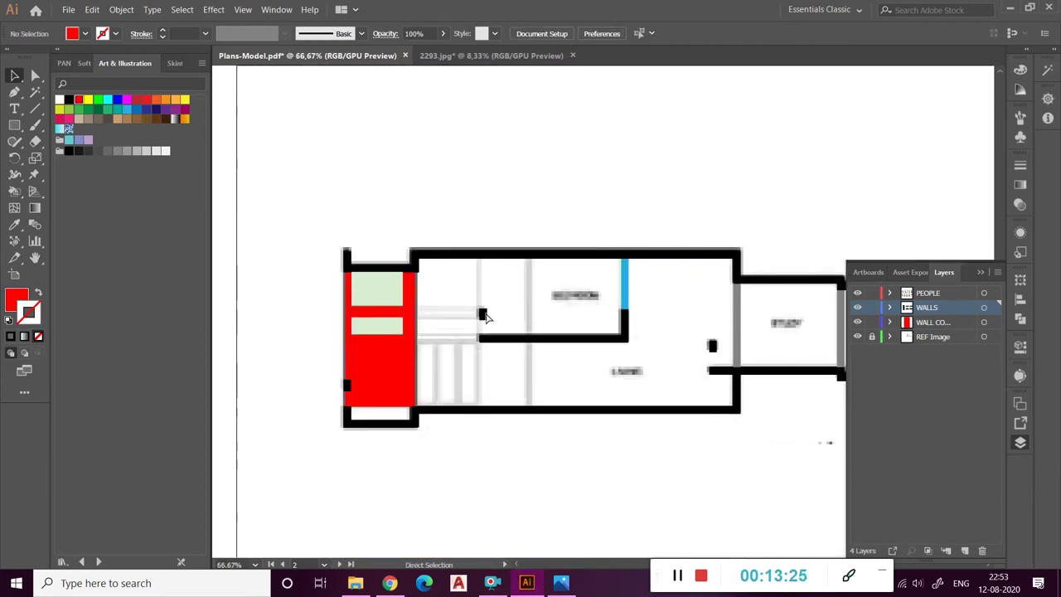
{"action": "scroll", "coordinate": [329, 383], "scroll_direction": "up", "scroll_amount": 5}
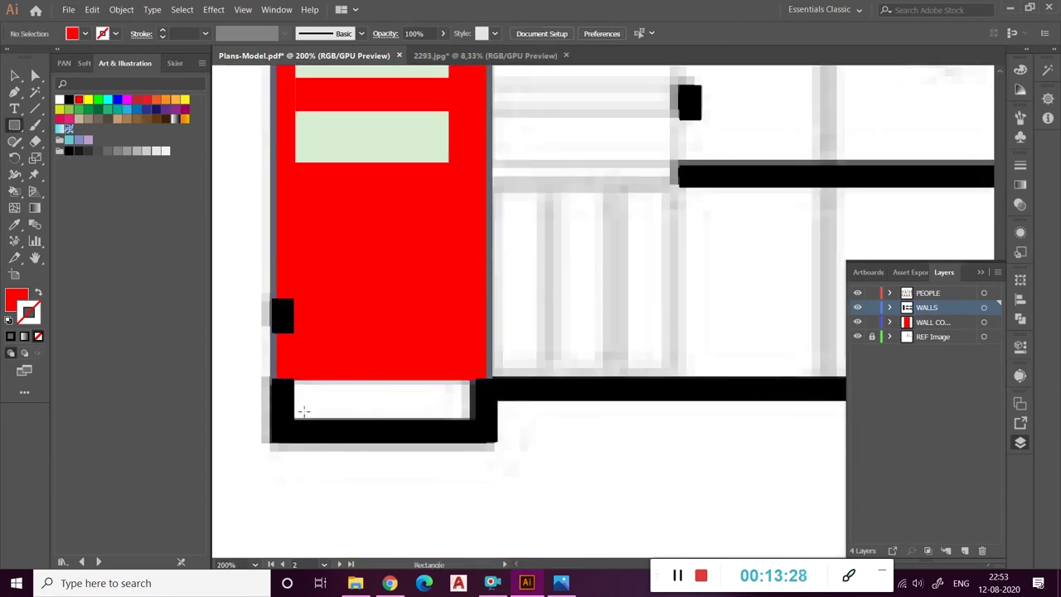
- Add a green, outline-free strip along the red room's bottom and send it backward
{"action": "left_click_drag", "start_coordinate": [349, 424], "coordinate": [483, 426]}
{"action": "left_click", "coordinate": [69, 109]}
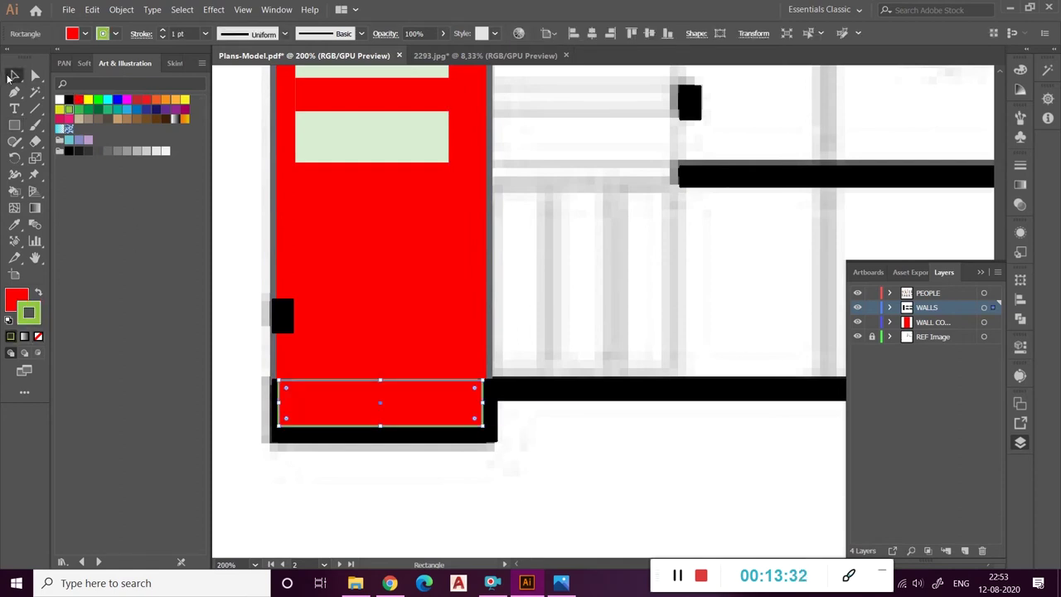
{"action": "key", "text": "v"}
{"action": "left_click", "coordinate": [37, 292]}
{"action": "left_click", "coordinate": [37, 337]}
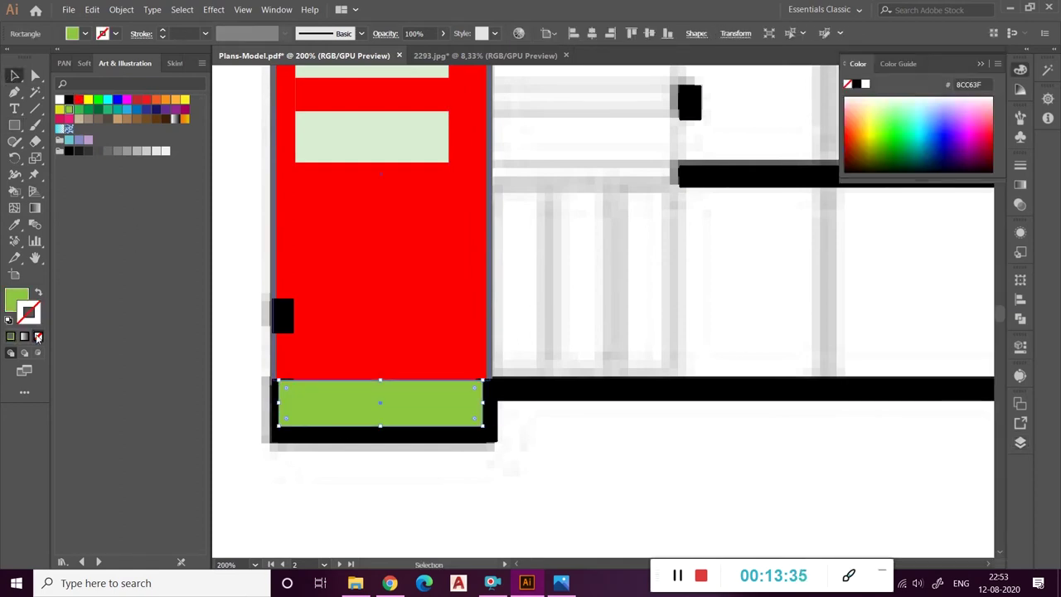
{"action": "right_click", "coordinate": [335, 401]}
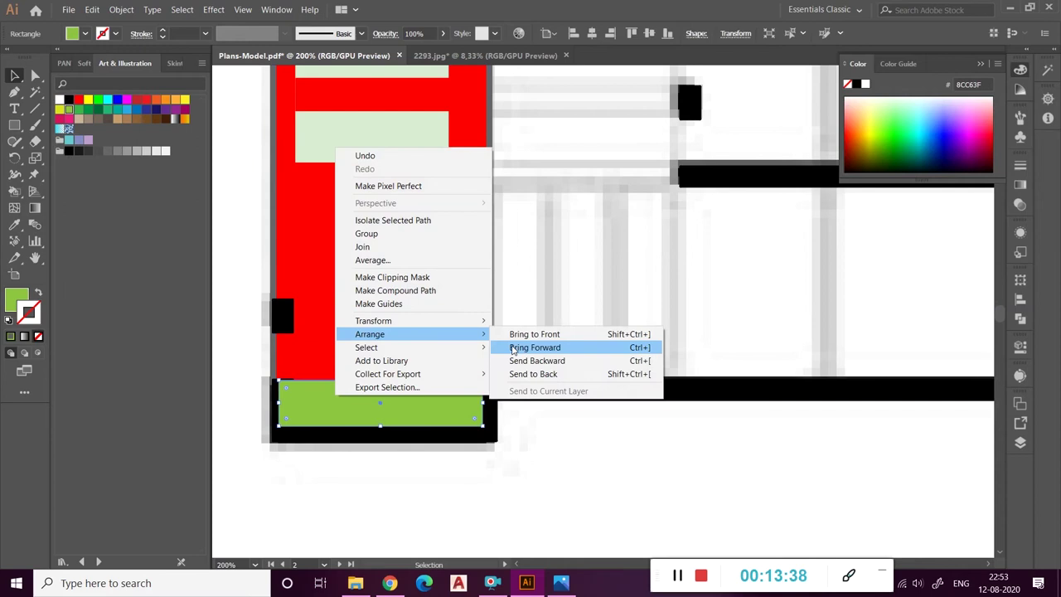
{"action": "left_click", "coordinate": [580, 373]}
- Draw a rectangle over the upper stair area
{"action": "scroll", "coordinate": [377, 403], "scroll_direction": "down", "scroll_amount": 2}
{"action": "scroll", "coordinate": [348, 326], "scroll_direction": "down", "scroll_amount": 2}
{"action": "scroll", "coordinate": [334, 304], "scroll_direction": "up", "scroll_amount": 1}
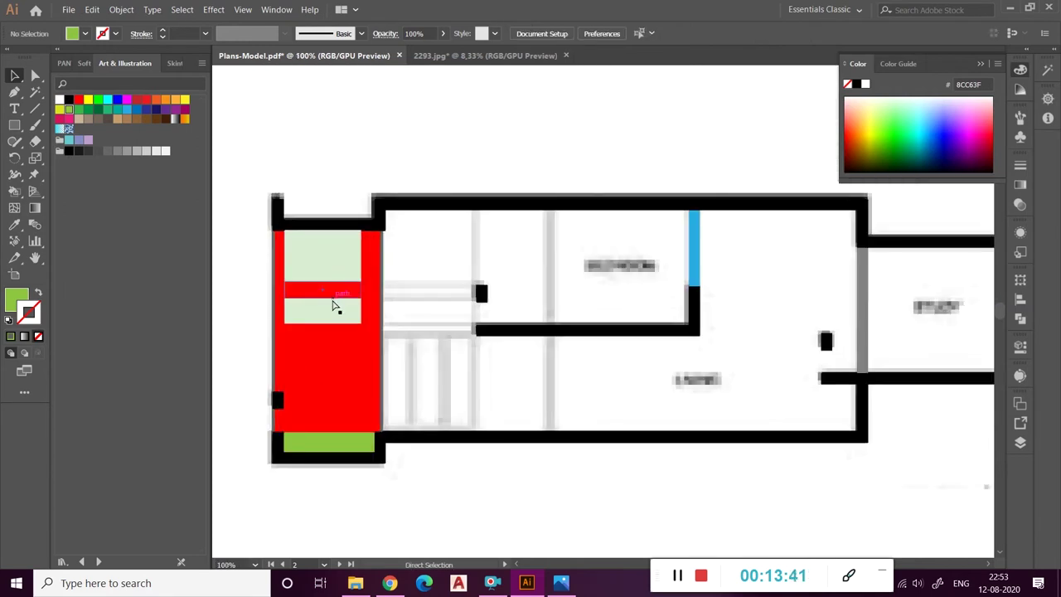
{"action": "scroll", "coordinate": [334, 303], "scroll_direction": "down", "scroll_amount": 2}
{"action": "key", "text": "v"}
{"action": "scroll", "coordinate": [568, 306], "scroll_direction": "up", "scroll_amount": 1}
{"action": "scroll", "coordinate": [464, 311], "scroll_direction": "left", "scroll_amount": 1}
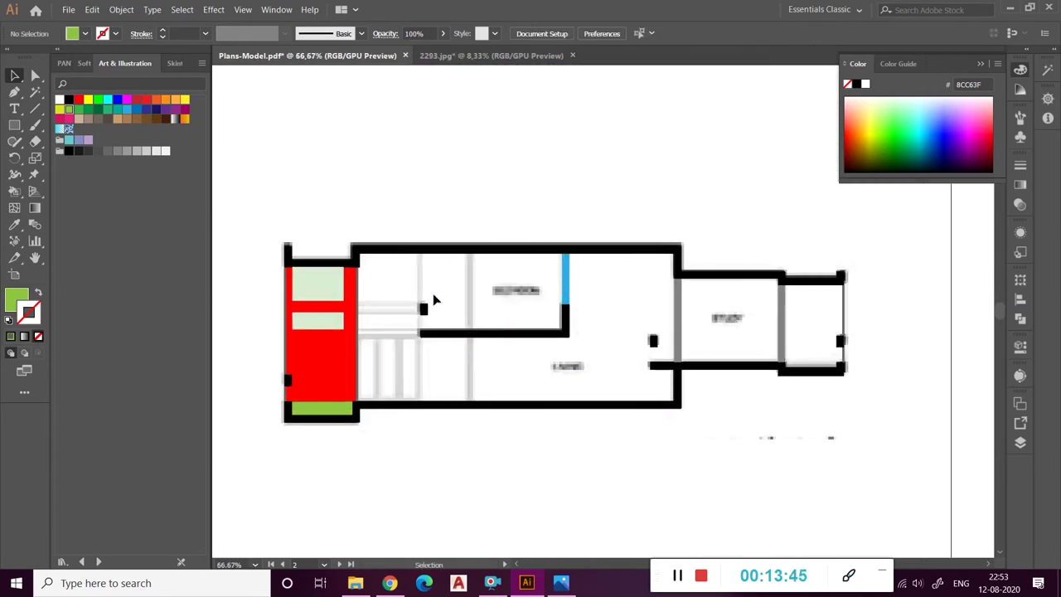
{"action": "left_click", "coordinate": [15, 124]}
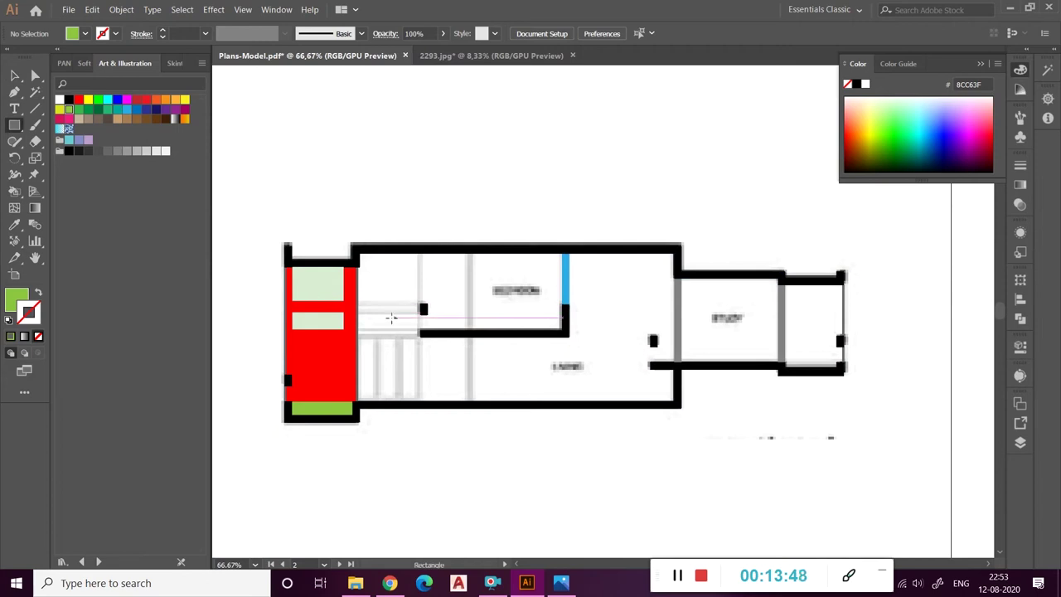
{"action": "left_click_drag", "start_coordinate": [357, 336], "coordinate": [421, 253]}
- Give the stair rectangle the room's red and align its left edge with the room
{"action": "key", "text": "i"}
{"action": "left_click", "coordinate": [346, 377]}
{"action": "key", "text": "v"}
{"action": "scroll", "coordinate": [330, 334], "scroll_direction": "up", "scroll_amount": 1}
{"action": "scroll", "coordinate": [330, 335], "scroll_direction": "up", "scroll_amount": 1}
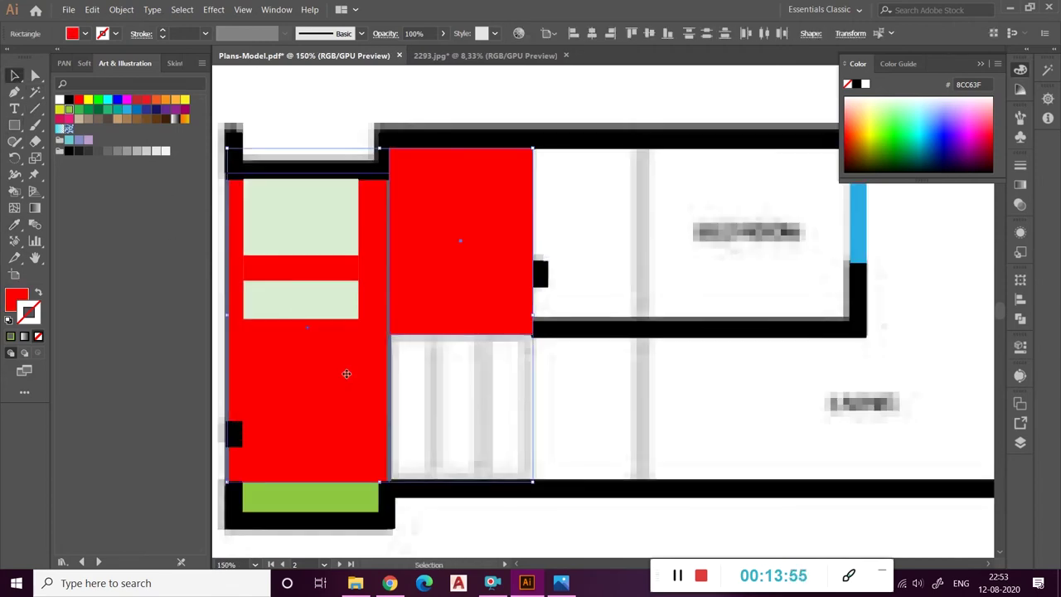
{"action": "left_click_drag", "start_coordinate": [392, 260], "coordinate": [387, 255]}
- Send the tall red room fill backward one level
{"action": "left_click", "coordinate": [355, 383]}
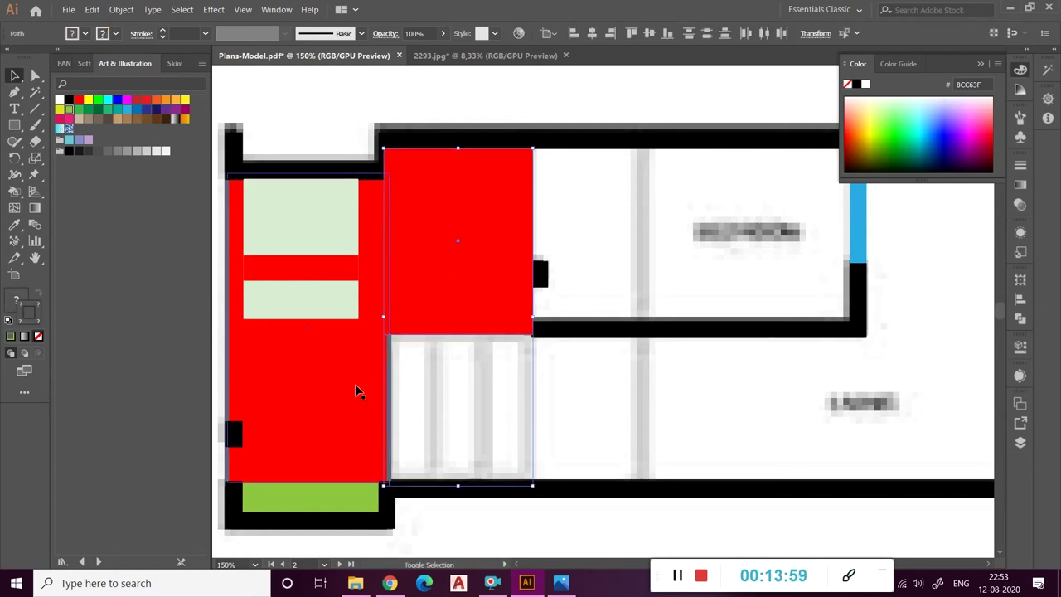
{"action": "right_click", "coordinate": [327, 425]}
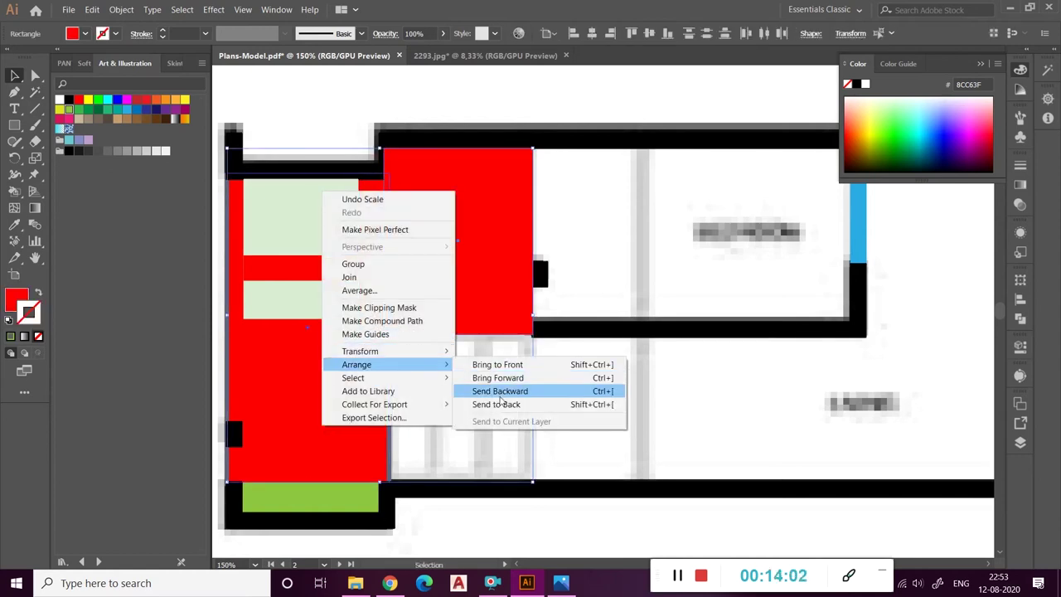
{"action": "left_click", "coordinate": [497, 390]}
- Close the colour settings and bring up the Pathfinder options
{"action": "left_click", "coordinate": [864, 287]}
{"action": "left_click", "coordinate": [1020, 442]}
{"action": "left_click", "coordinate": [1020, 318]}
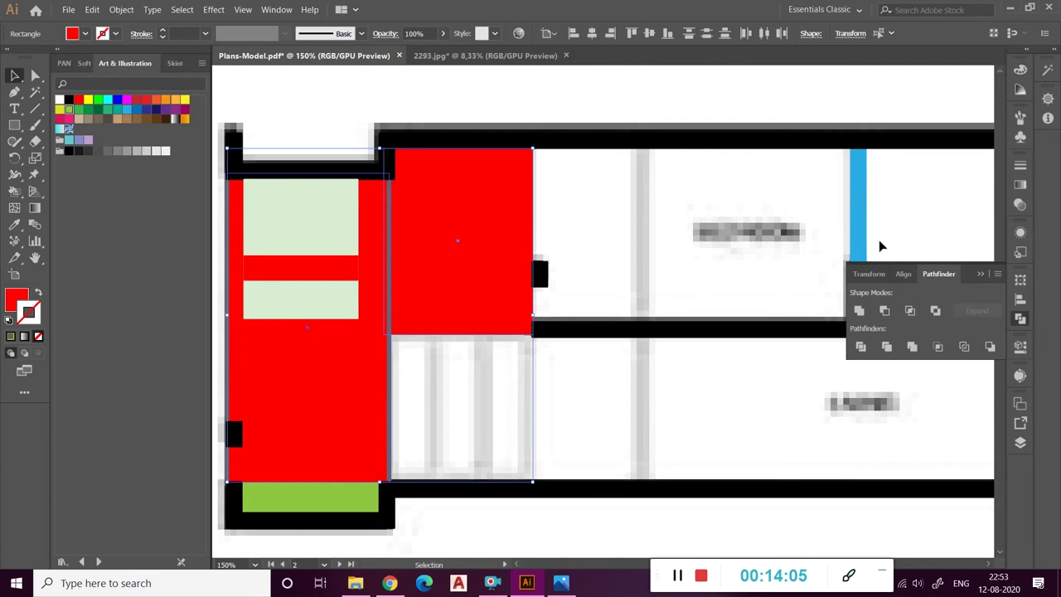
{"action": "left_click", "coordinate": [684, 385]}
{"action": "scroll", "coordinate": [485, 363], "scroll_direction": "down", "scroll_amount": 1}
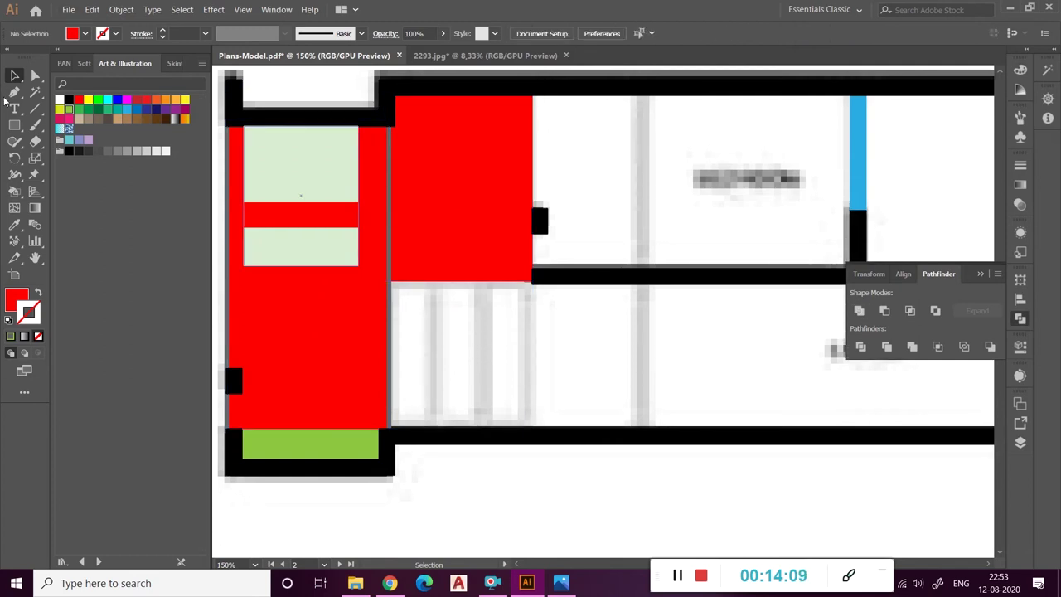
{"action": "key", "text": "m"}
{"action": "scroll", "coordinate": [491, 390], "scroll_direction": "up", "scroll_amount": 2, "text": "alt"}
- Draw a tall brown door right of the stairs with no outline
{"action": "left_click_drag", "start_coordinate": [478, 194], "coordinate": [573, 458]}
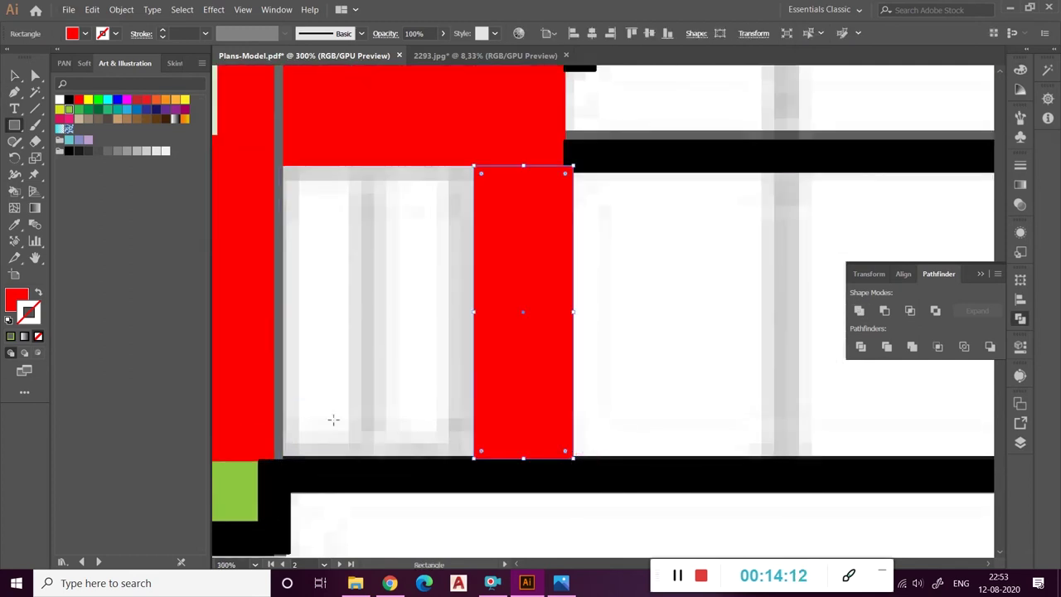
{"action": "left_click", "coordinate": [146, 120]}
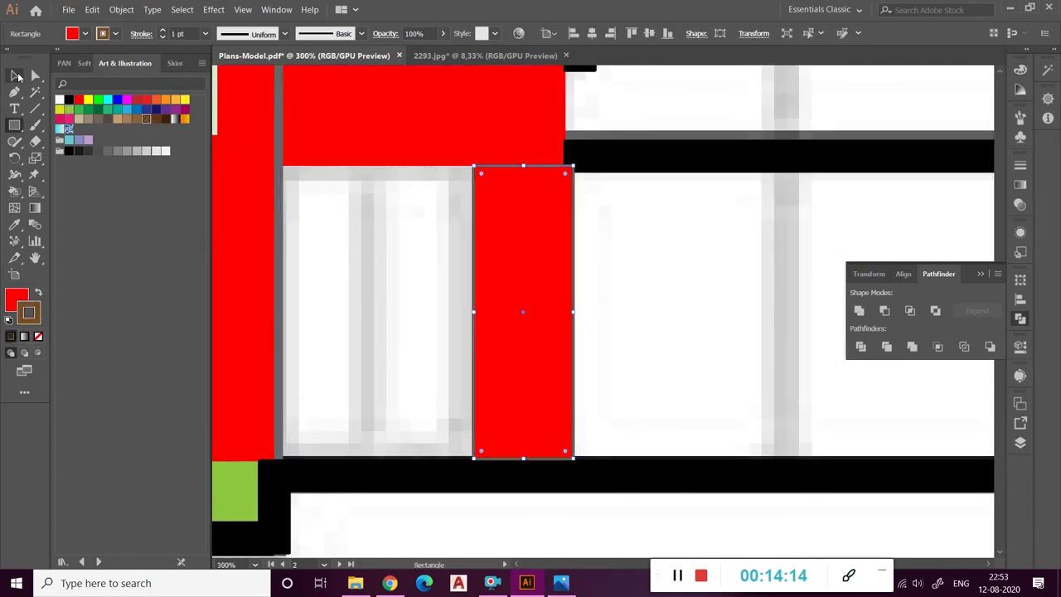
{"action": "left_click", "coordinate": [38, 335]}
{"action": "key", "text": "ctrl+shift+a"}
{"action": "key", "text": "m"}
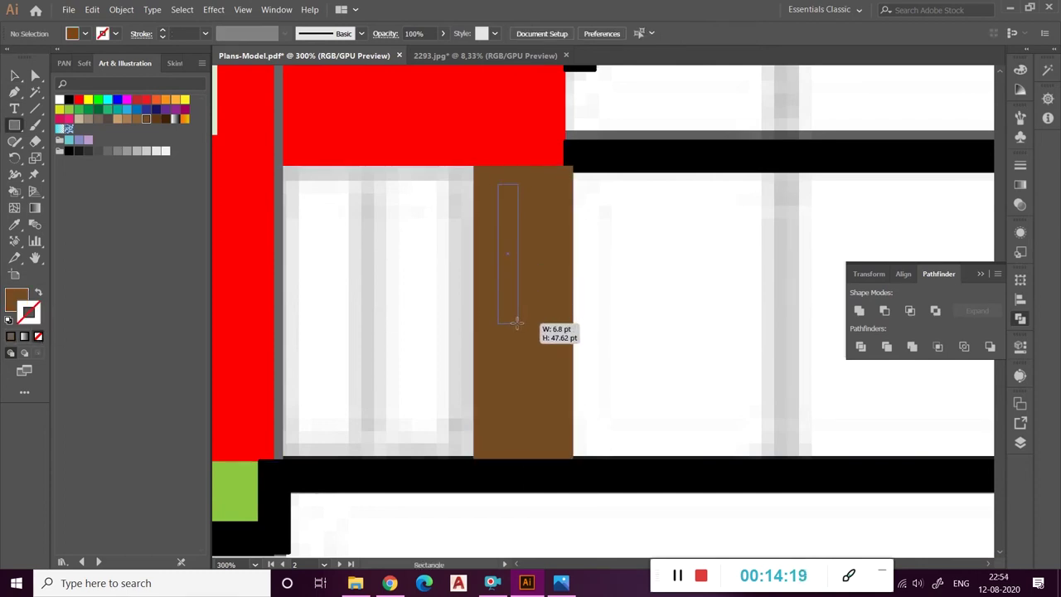
- Add a narrow blue glass panel with a brown outline on the door
{"action": "left_click_drag", "start_coordinate": [514, 267], "coordinate": [518, 323]}
{"action": "key", "text": "v"}
{"action": "left_click", "coordinate": [136, 109]}
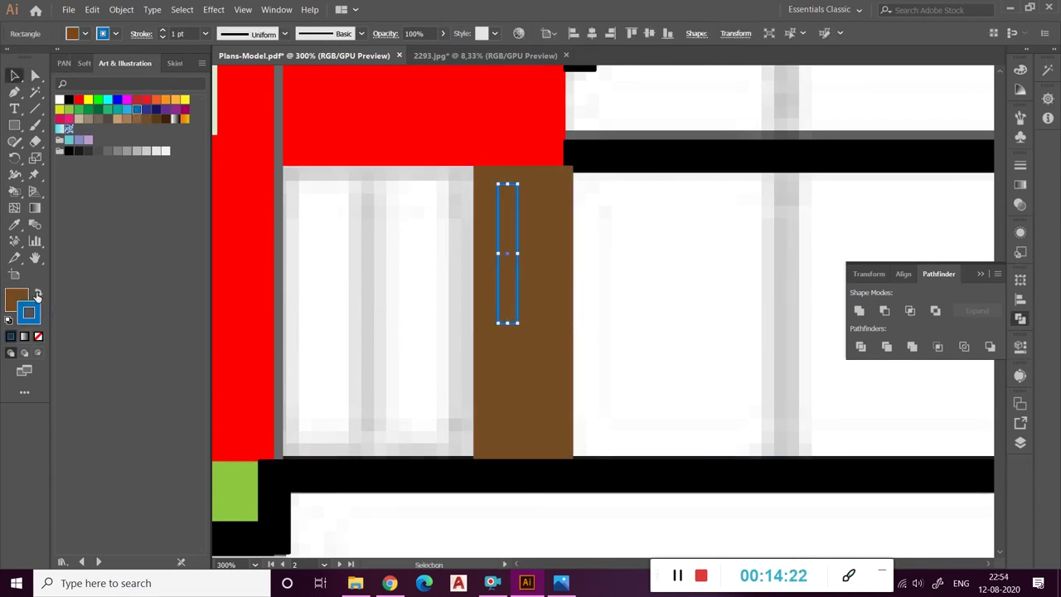
{"action": "double_click", "coordinate": [33, 323]}
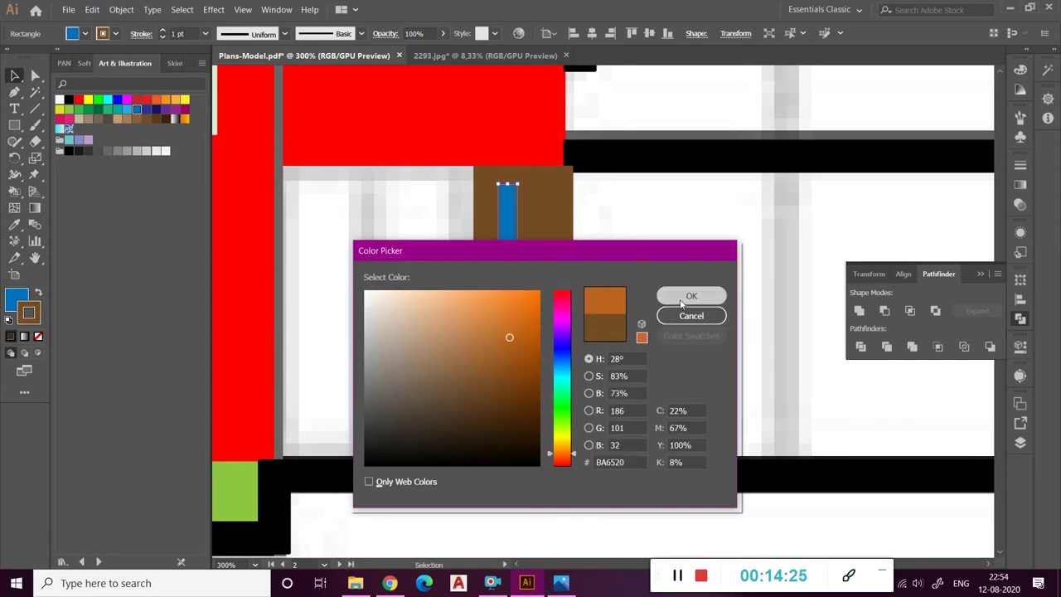
{"action": "left_click", "coordinate": [682, 305]}
- Copy the panel into a second tall upper panel and one wider lower panel
{"action": "left_click_drag", "start_coordinate": [513, 261], "coordinate": [547, 262]}
{"action": "left_click_drag", "start_coordinate": [542, 308], "coordinate": [547, 422]}
{"action": "left_click_drag", "start_coordinate": [543, 251], "coordinate": [543, 341]}
{"action": "left_click_drag", "start_coordinate": [532, 391], "coordinate": [497, 391]}
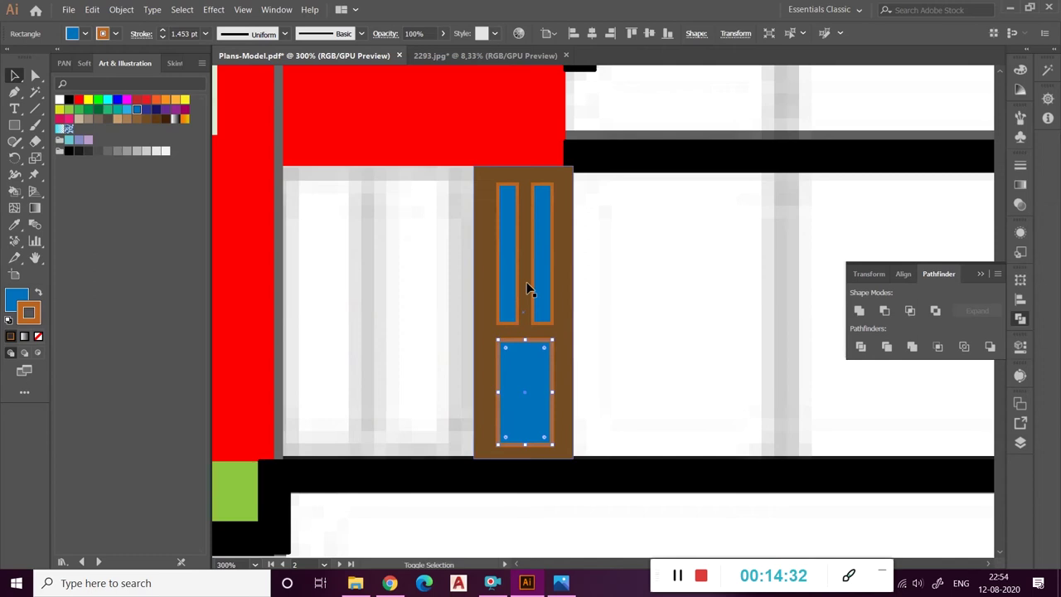
{"action": "left_click", "coordinate": [126, 108]}
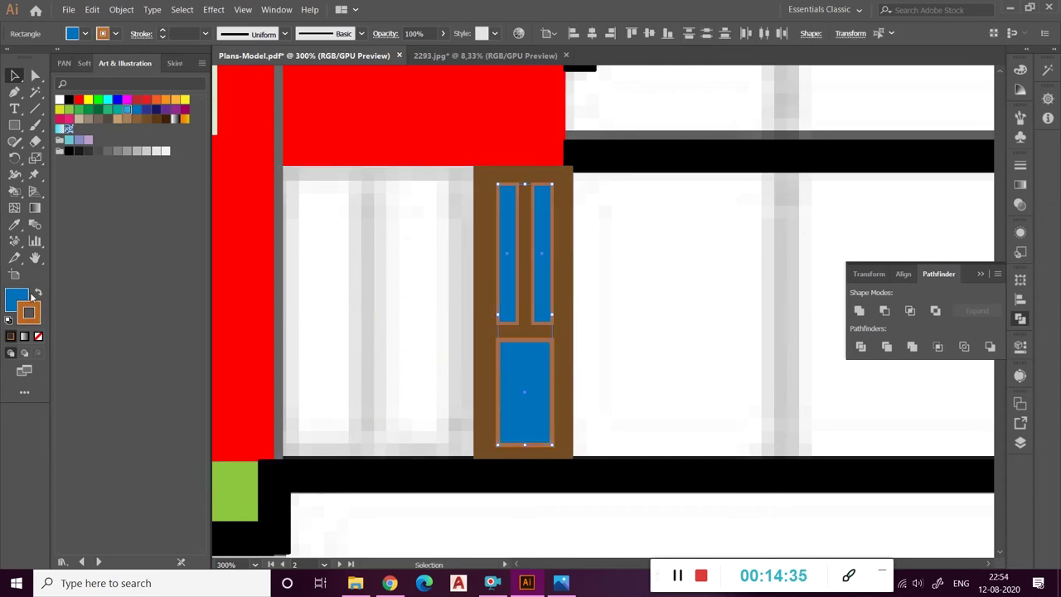
- Draw a cyan diagonal highlight shape with no outline inside the window pane
{"action": "left_click", "coordinate": [649, 331]}
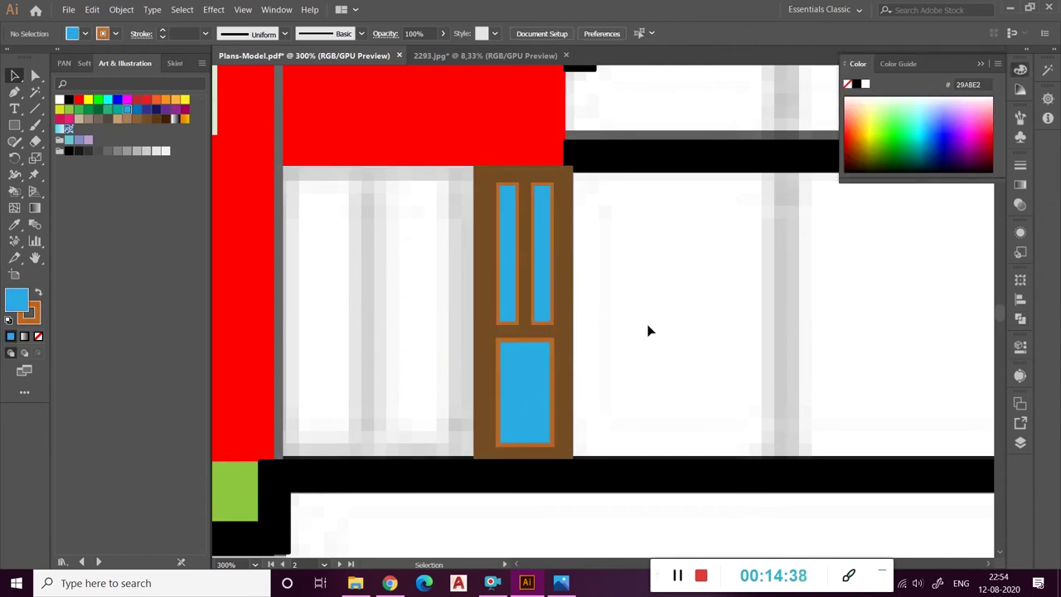
{"action": "scroll", "coordinate": [630, 348], "scroll_direction": "up", "scroll_amount": 1}
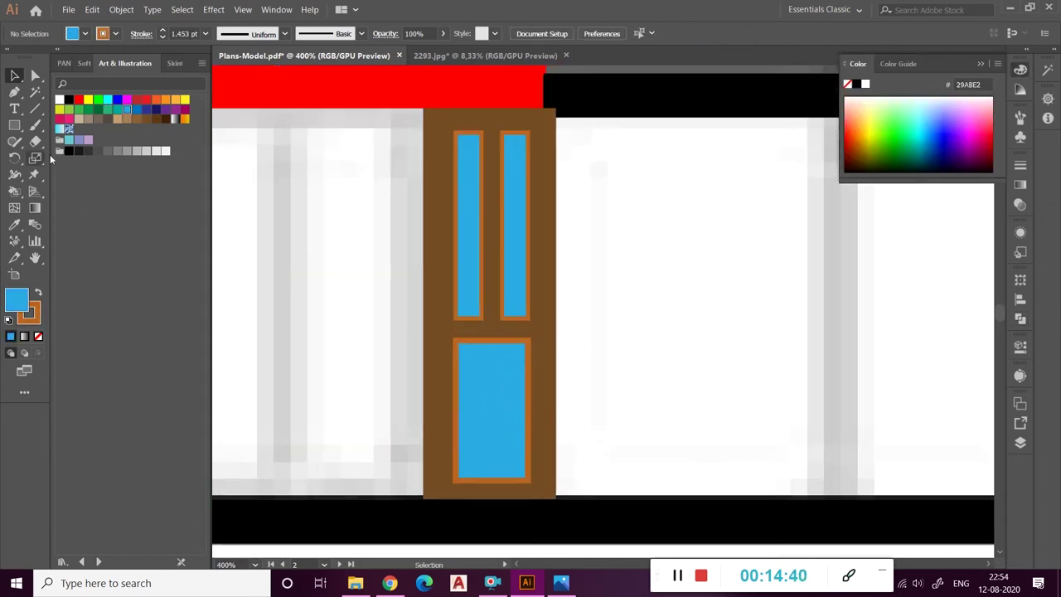
{"action": "left_click", "coordinate": [454, 231]}
{"action": "left_click", "coordinate": [481, 176]}
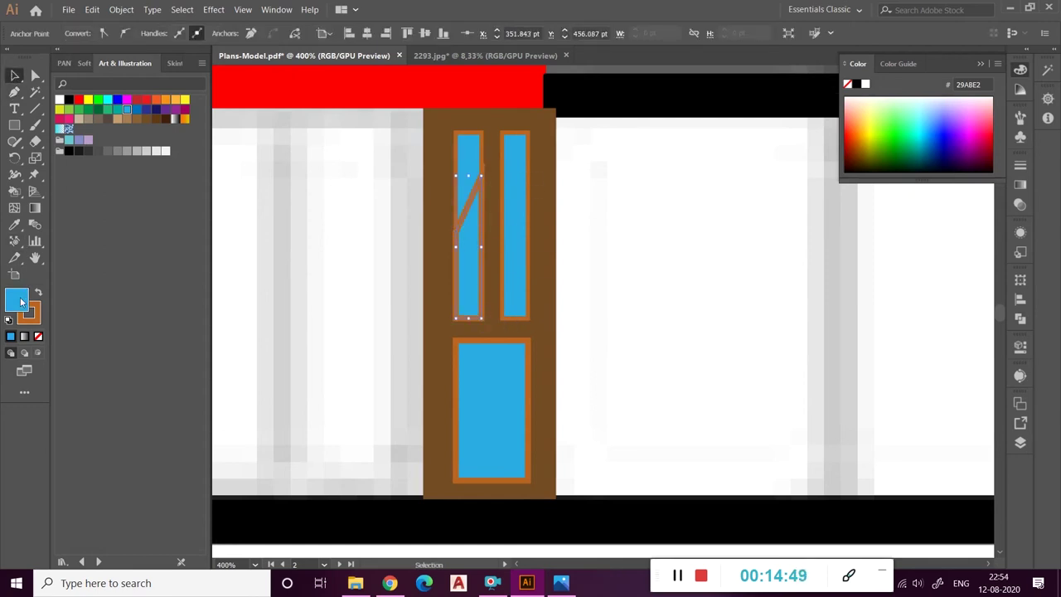
{"action": "left_click", "coordinate": [106, 100]}
{"action": "key", "text": "x"}
{"action": "key", "text": "slash"}
{"action": "right_click", "coordinate": [473, 238]}
{"action": "key", "text": "Escape"}
{"action": "left_click", "coordinate": [660, 265]}
- Fit the cyan highlight to the upper panes
{"action": "left_click", "coordinate": [465, 248]}
{"action": "left_click", "coordinate": [474, 157], "text": "shift"}
{"action": "left_click", "coordinate": [464, 248]}
{"action": "scroll", "coordinate": [458, 232], "scroll_direction": "up", "scroll_amount": 2}
{"action": "left_click_drag", "start_coordinate": [451, 273], "coordinate": [589, 278]}
{"action": "scroll", "coordinate": [581, 265], "scroll_direction": "down", "scroll_amount": 3}
{"action": "scroll", "coordinate": [539, 260], "scroll_direction": "up", "scroll_amount": 1}
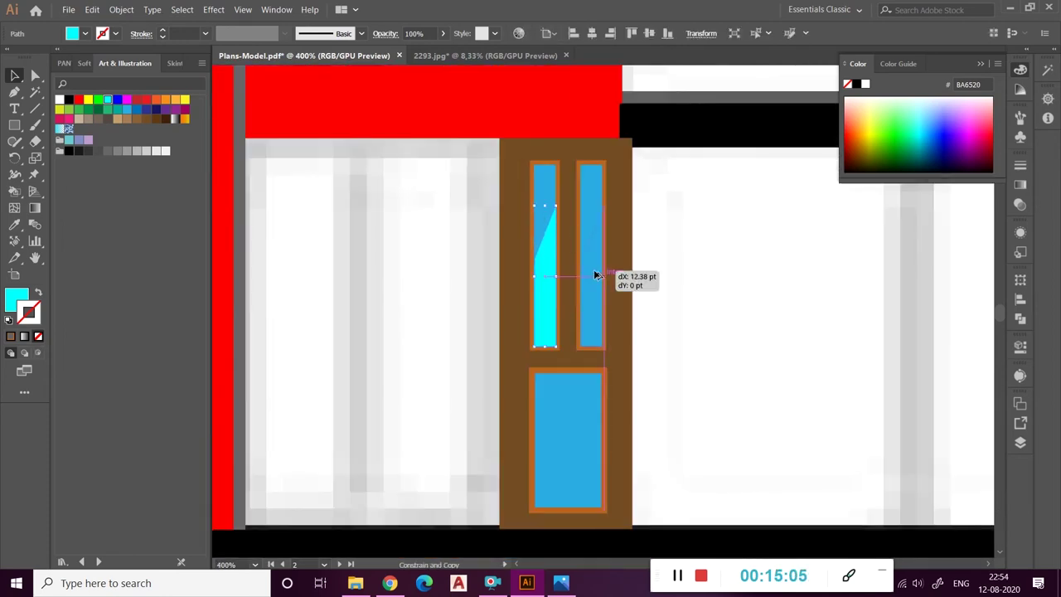
- Copy a highlight into the lower panel and reshape it into a diagonal across it
{"action": "left_click_drag", "start_coordinate": [578, 438], "coordinate": [581, 483]}
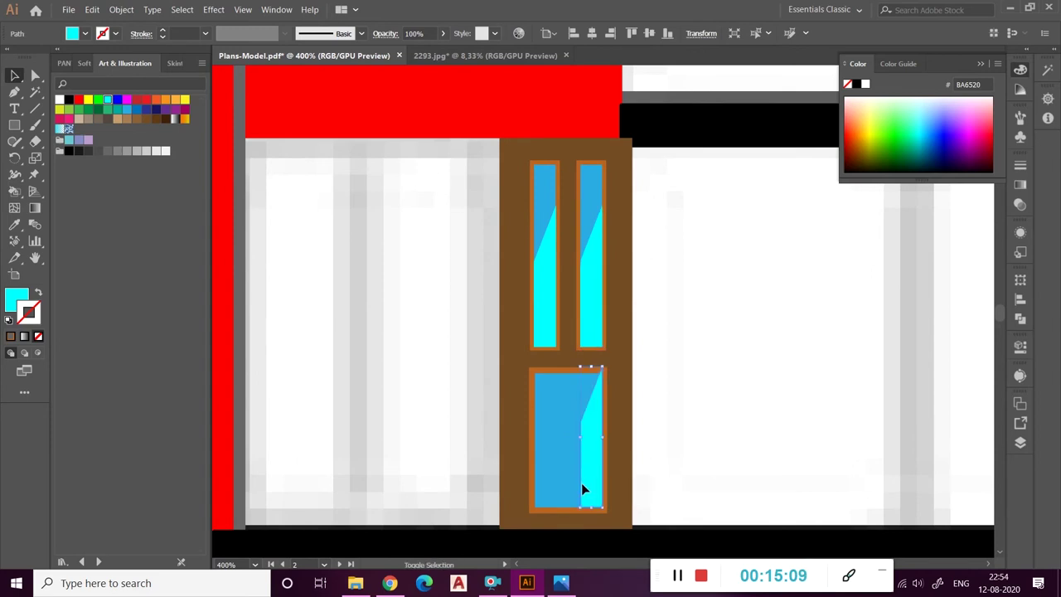
{"action": "key", "text": "a"}
{"action": "left_click", "coordinate": [583, 427]}
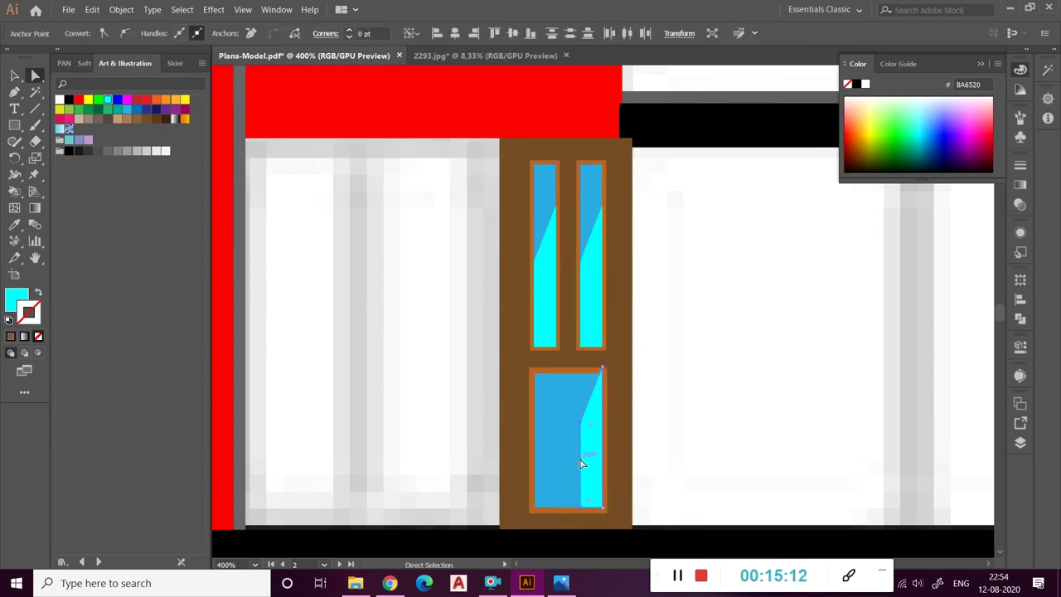
{"action": "left_click_drag", "start_coordinate": [533, 464], "coordinate": [535, 464]}
{"action": "key", "text": "ctrl+equal"}
{"action": "key", "text": "ctrl+equal"}
{"action": "key", "text": "ctrl+z"}
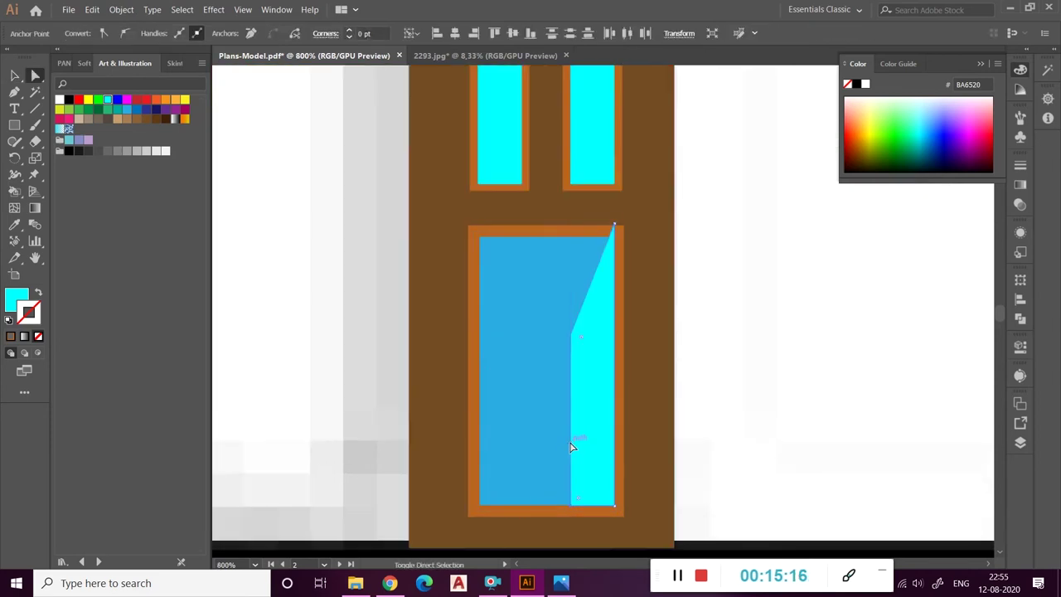
{"action": "left_click_drag", "start_coordinate": [570, 433], "coordinate": [484, 429]}
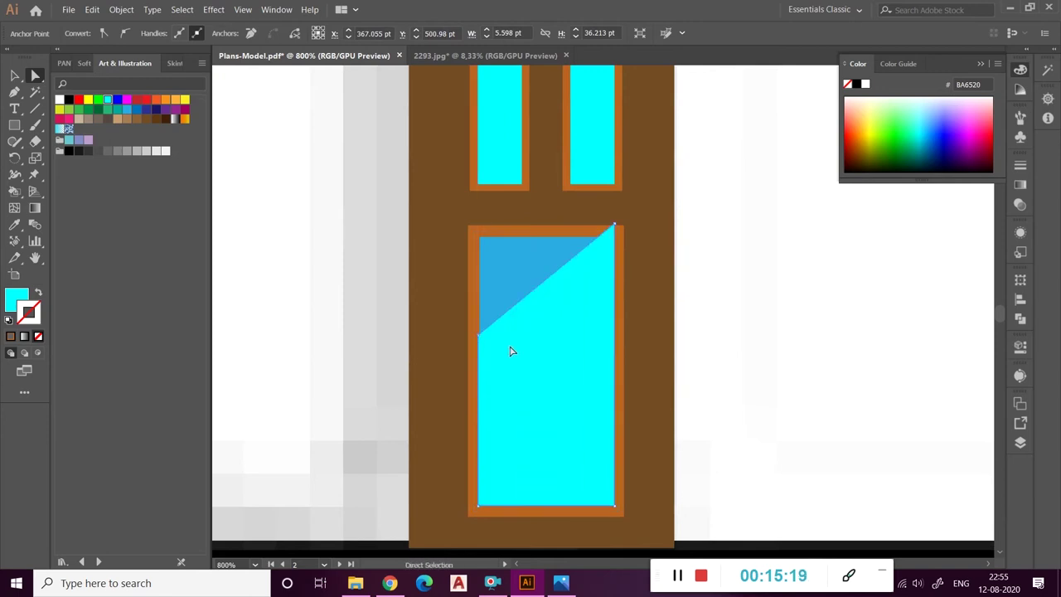
{"action": "left_click_drag", "start_coordinate": [613, 223], "coordinate": [616, 338]}
{"action": "key", "text": "ctrl+minus"}
{"action": "key", "text": "ctrl+minus"}
{"action": "key", "text": "ctrl+minus"}
{"action": "key", "text": "ctrl+minus"}
{"action": "left_click", "coordinate": [640, 348]}
- Duplicate the door twice so three doors sit side by side
{"action": "left_click", "coordinate": [15, 75]}
{"action": "left_click", "coordinate": [551, 274]}
{"action": "mouse_move", "coordinate": [645, 325]}
{"action": "left_mouse_down"}
{"action": "mouse_move", "coordinate": [564, 325]}
{"action": "mouse_move", "coordinate": [514, 296]}
{"action": "left_mouse_up"}
{"action": "mouse_move", "coordinate": [678, 377]}
{"action": "left_mouse_down"}
{"action": "mouse_move", "coordinate": [472, 274]}
{"action": "mouse_move", "coordinate": [523, 283]}
{"action": "left_mouse_up"}
- Group the three doors together
{"action": "right_click", "coordinate": [555, 284]}
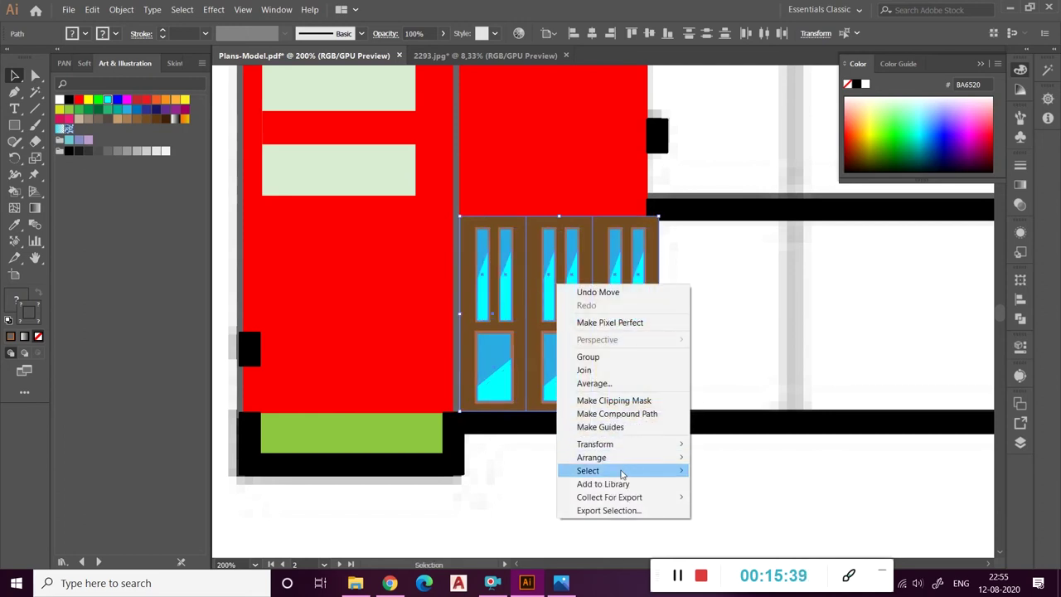
{"action": "left_click", "coordinate": [587, 357]}
{"action": "left_click", "coordinate": [706, 343]}
{"action": "scroll", "coordinate": [491, 356], "scroll_direction": "down", "scroll_amount": 3}
{"action": "scroll", "coordinate": [580, 289], "scroll_direction": "up", "scroll_amount": 2}
{"action": "scroll", "coordinate": [497, 480], "scroll_direction": "right", "scroll_amount": 2}
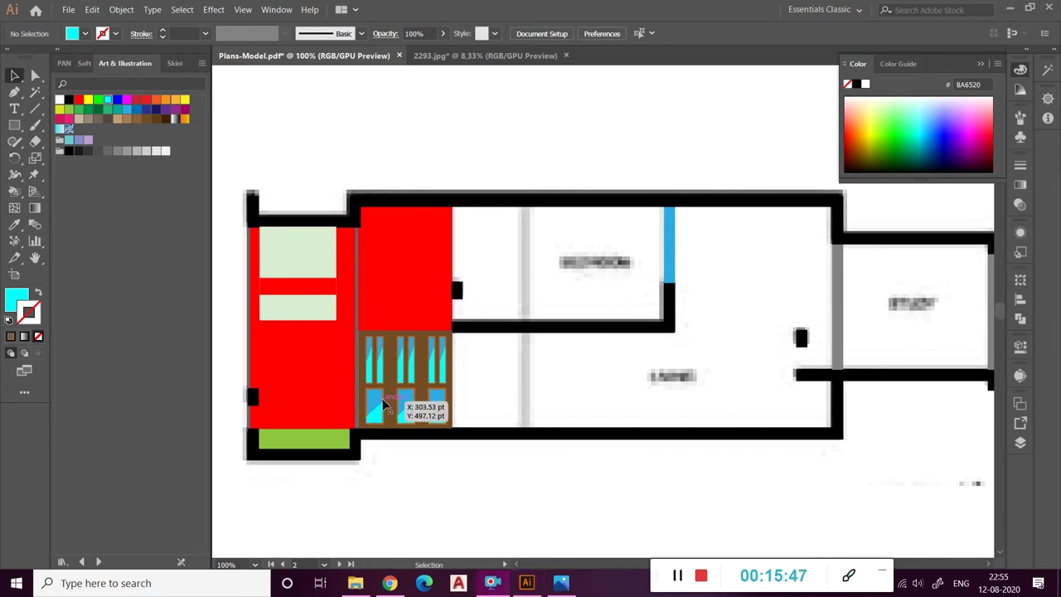
{"action": "scroll", "coordinate": [365, 394], "scroll_direction": "up", "scroll_amount": 3}
- Recolor the doors' cyan highlights to white (ffffff) via Recolor Artwork
{"action": "double_click", "coordinate": [344, 418]}
{"action": "left_click", "coordinate": [318, 266]}
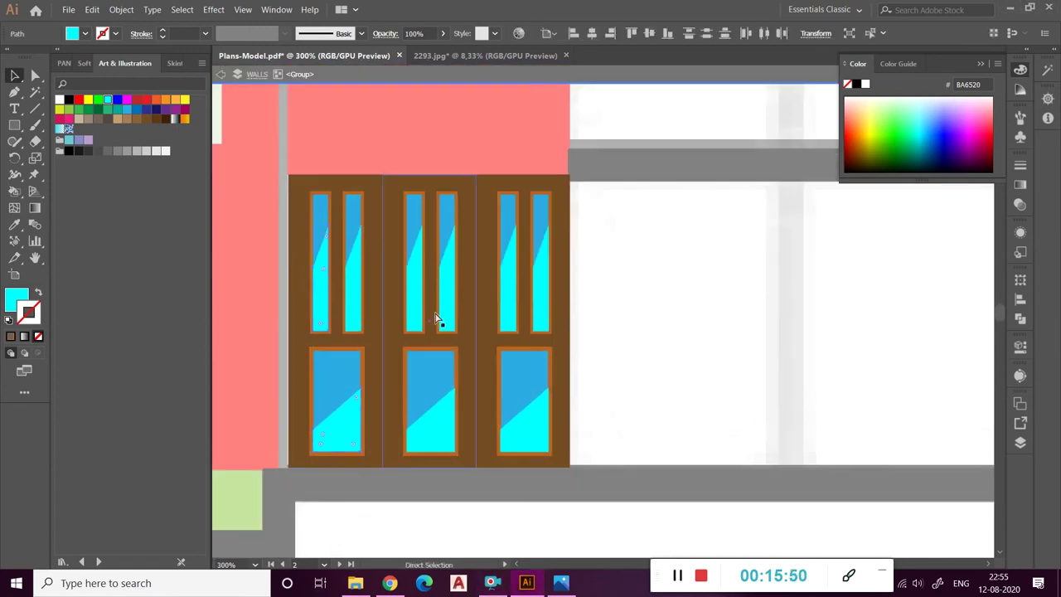
{"action": "key", "text": "v"}
{"action": "left_click", "coordinate": [518, 33]}
{"action": "left_click", "coordinate": [462, 258]}
{"action": "double_click", "coordinate": [515, 258]}
{"action": "type", "text": "ffffff"}
{"action": "key", "text": "Return"}
{"action": "key", "text": "Return"}
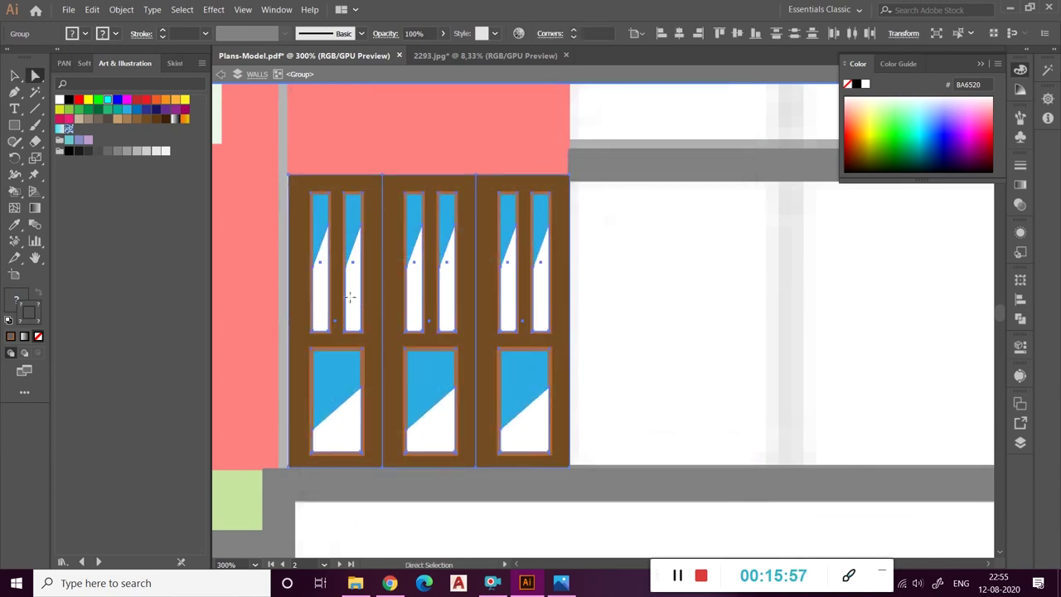
- Check the white window highlights, then zoom out to view the whole floor plan
{"action": "left_click", "coordinate": [539, 261]}
{"action": "left_click", "coordinate": [536, 331]}
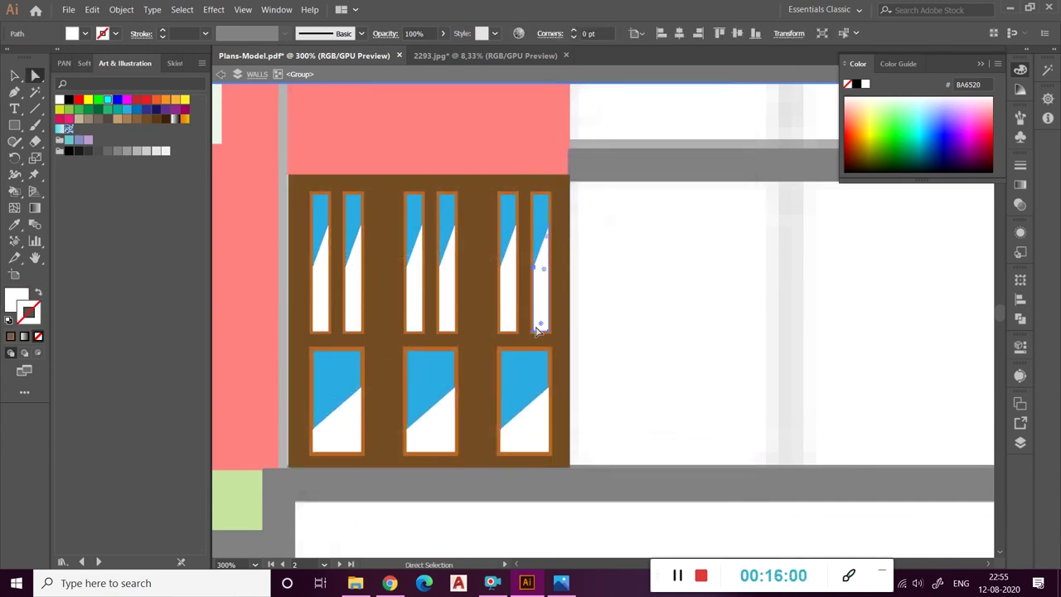
{"action": "left_click", "coordinate": [636, 313]}
{"action": "key", "text": "v"}
{"action": "key", "text": "ctrl+minus"}
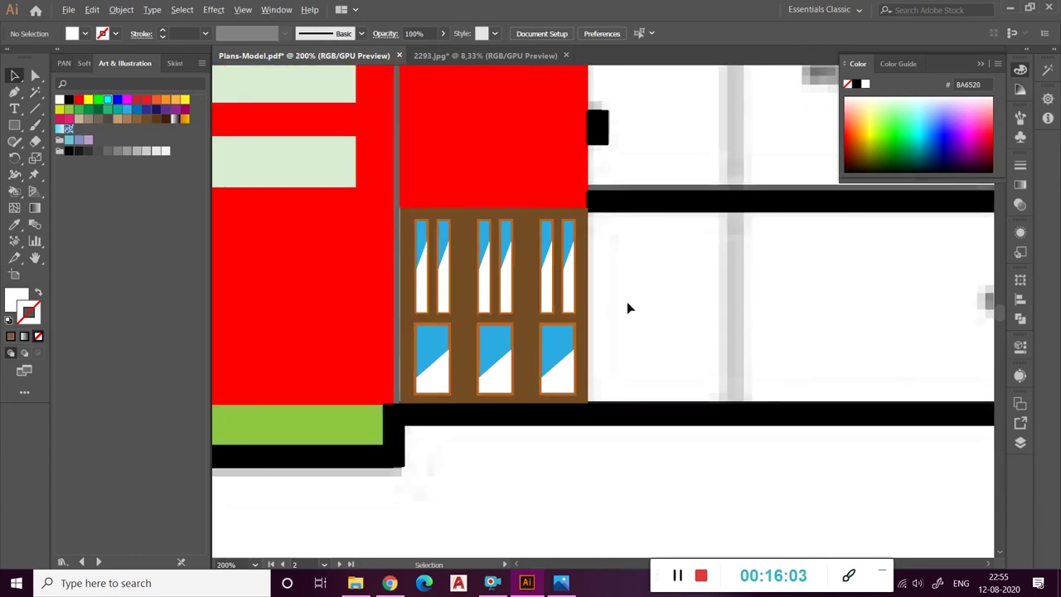
{"action": "key", "text": "ctrl+minus"}
{"action": "key", "text": "ctrl+minus"}
{"action": "key", "text": "ctrl+minus"}
{"action": "key", "text": "ctrl+plus"}
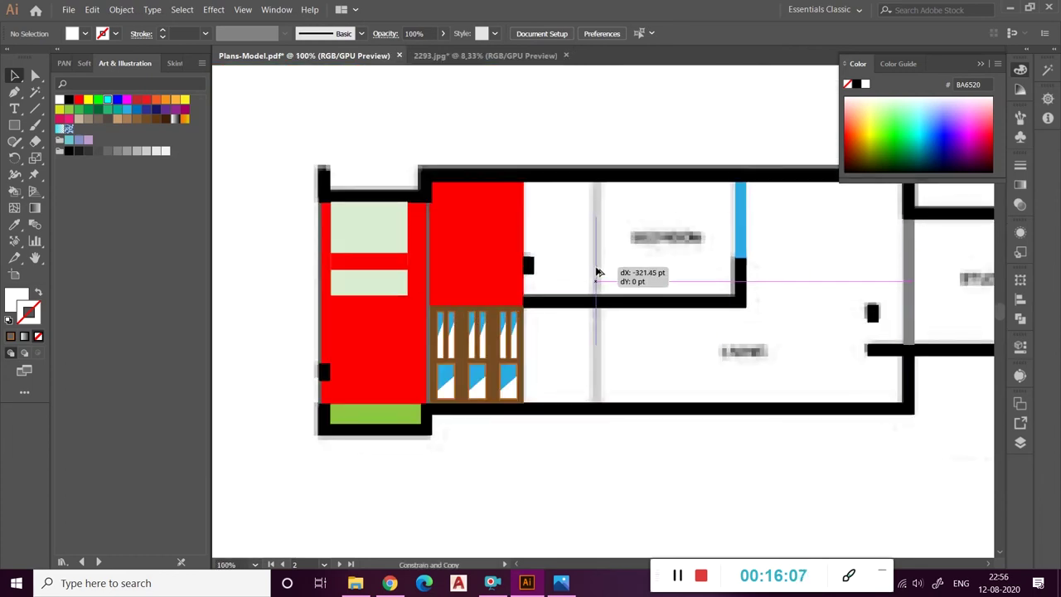
- Stretch the grey partition wall down to the bottom wall and up to the top wall
{"action": "left_click", "coordinate": [596, 348]}
{"action": "left_click_drag", "start_coordinate": [595, 346], "coordinate": [594, 403]}
{"action": "left_click_drag", "start_coordinate": [595, 217], "coordinate": [600, 184]}
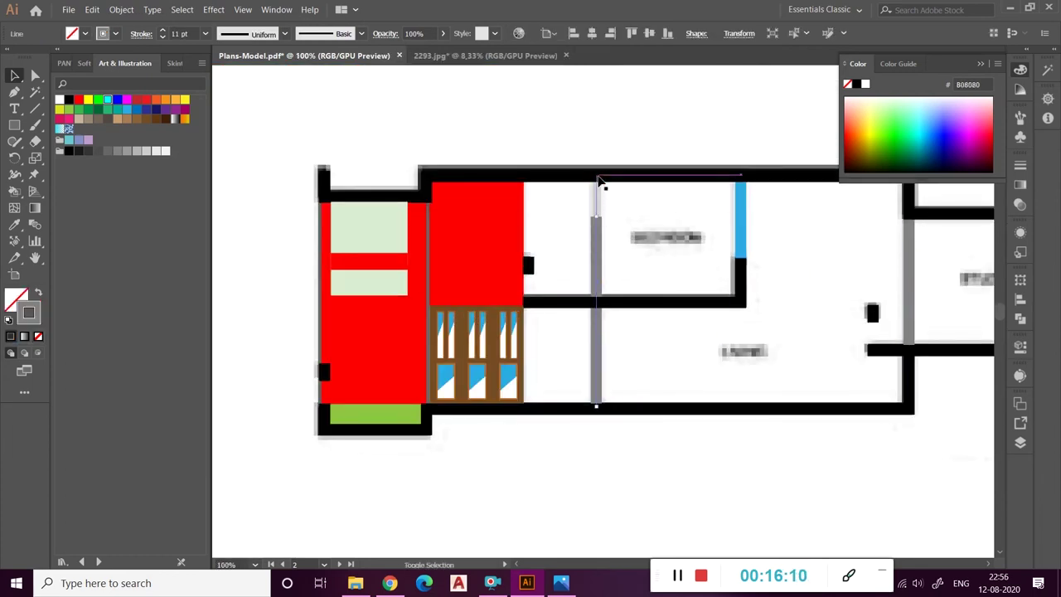
{"action": "scroll", "coordinate": [571, 307], "scroll_direction": "right", "scroll_amount": 3}
{"action": "scroll", "coordinate": [572, 305], "scroll_direction": "right", "scroll_amount": 3}
{"action": "scroll", "coordinate": [596, 282], "scroll_direction": "up", "scroll_amount": 1}
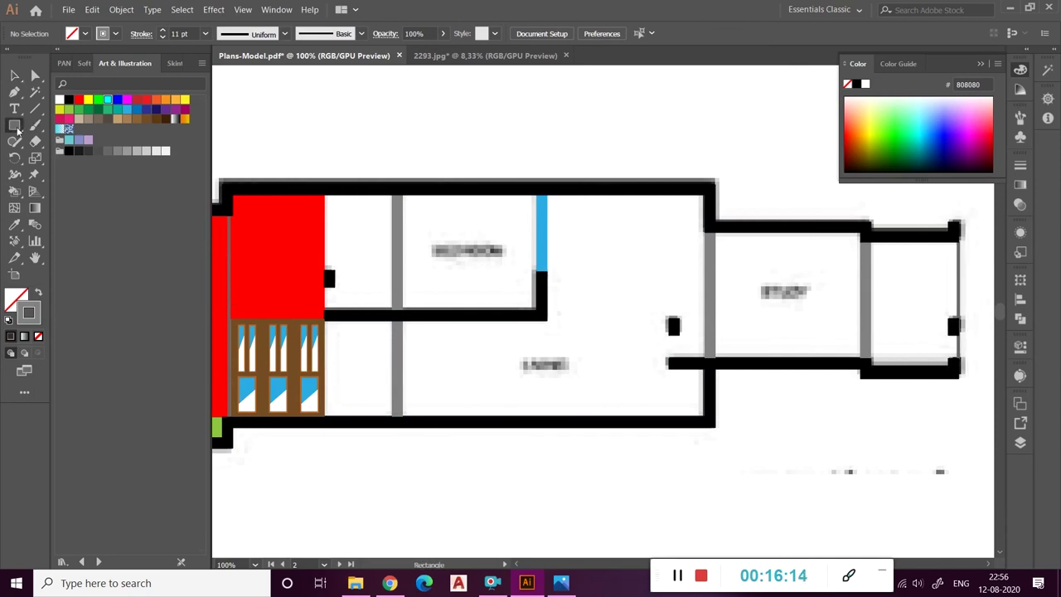
- Draw a rectangle over the middle rooms, filled light grey E6E6E6 with no stroke
{"action": "left_click", "coordinate": [38, 294]}
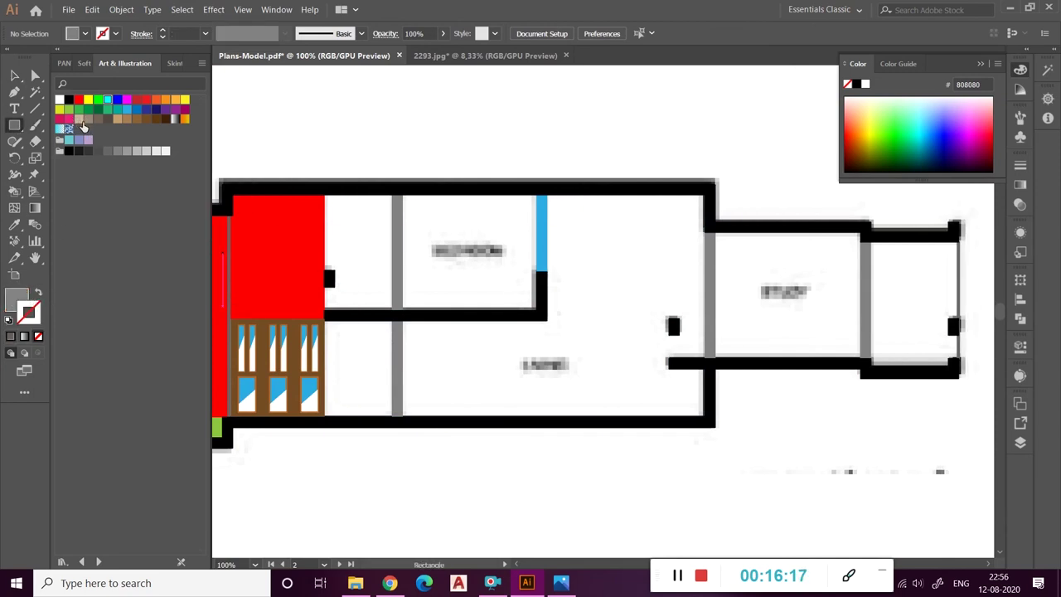
{"action": "left_click", "coordinate": [81, 120]}
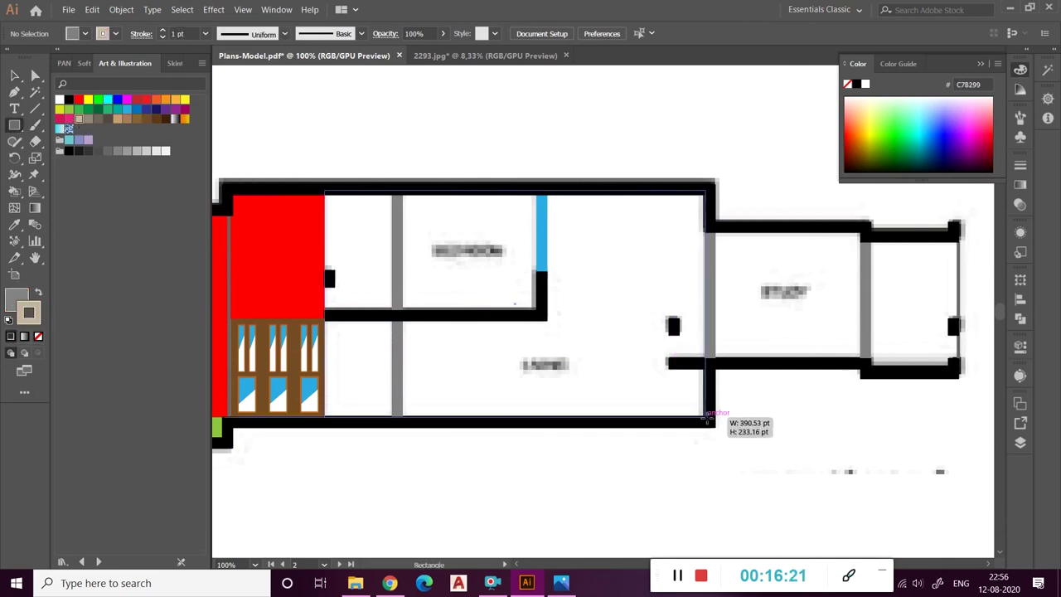
{"action": "left_click_drag", "start_coordinate": [324, 188], "coordinate": [705, 417]}
{"action": "scroll", "coordinate": [730, 313], "scroll_direction": "right", "scroll_amount": 3}
{"action": "left_click", "coordinate": [37, 293]}
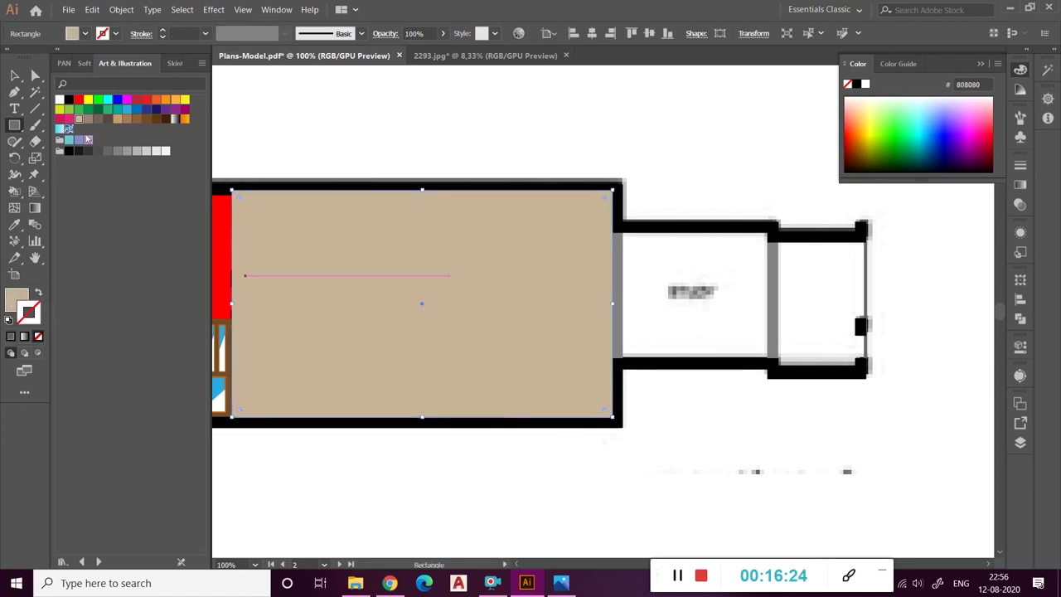
{"action": "left_click", "coordinate": [148, 154]}
{"action": "key", "text": "shift+x"}
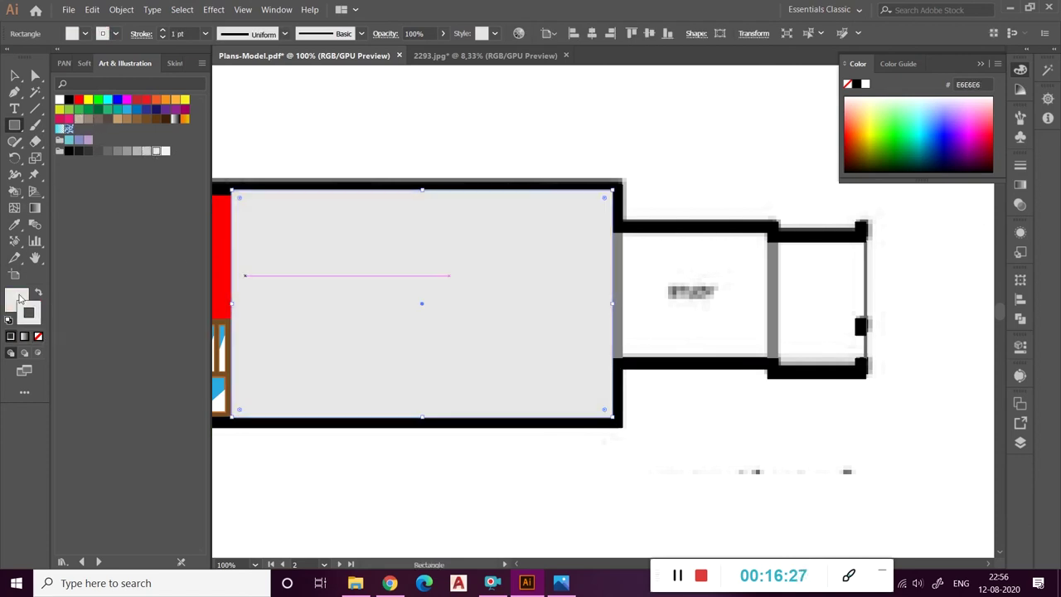
{"action": "left_click", "coordinate": [37, 336]}
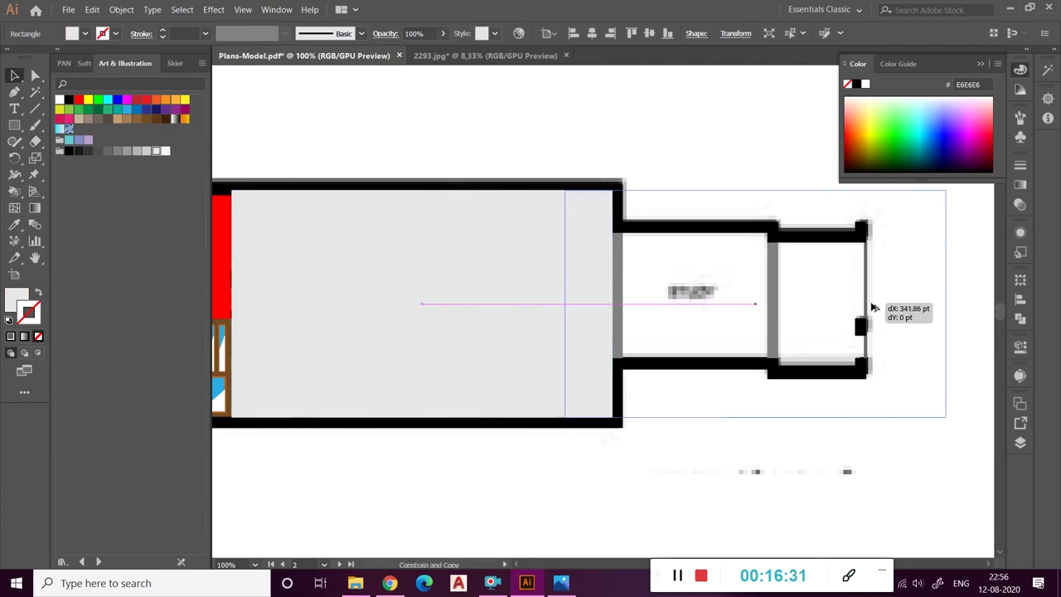
- Copy the grey rectangle over the right room and fit its edges to the room walls
{"action": "left_click_drag", "start_coordinate": [538, 297], "coordinate": [919, 303]}
{"action": "mouse_move", "coordinate": [687, 190]}
{"action": "left_mouse_down"}
{"action": "mouse_move", "coordinate": [694, 263]}
{"action": "mouse_move", "coordinate": [690, 241]}
{"action": "left_mouse_up"}
{"action": "mouse_move", "coordinate": [691, 386]}
{"action": "left_mouse_down"}
{"action": "mouse_move", "coordinate": [692, 346]}
{"action": "mouse_move", "coordinate": [690, 358]}
{"action": "left_mouse_up"}
{"action": "mouse_move", "coordinate": [881, 298]}
{"action": "left_mouse_down"}
{"action": "mouse_move", "coordinate": [644, 303]}
{"action": "mouse_move", "coordinate": [655, 300]}
{"action": "left_mouse_up"}
- Overlap the two grey rectangles and merge them with Pathfinder Unite
{"action": "left_click", "coordinate": [437, 300], "text": "shift"}
{"action": "left_click", "coordinate": [539, 295]}
{"action": "left_click_drag", "start_coordinate": [499, 295], "coordinate": [411, 297]}
{"action": "left_click", "coordinate": [315, 332], "text": "shift"}
{"action": "left_click", "coordinate": [1019, 319]}
{"action": "left_click", "coordinate": [858, 310]}
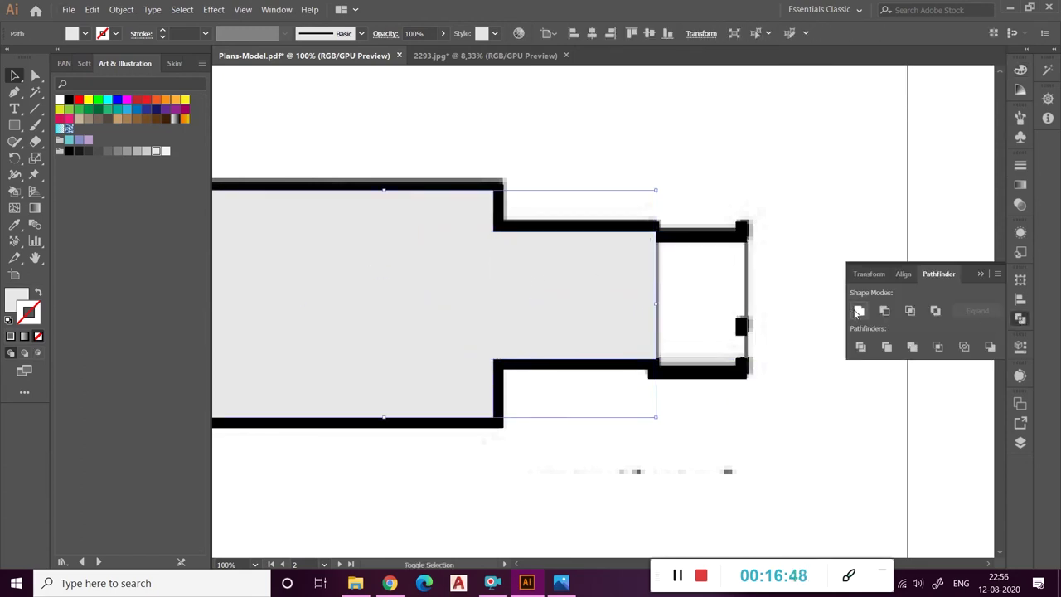
- Send the merged grey floor shape to the back, behind the walls
{"action": "right_click", "coordinate": [554, 303]}
{"action": "left_click", "coordinate": [737, 516]}
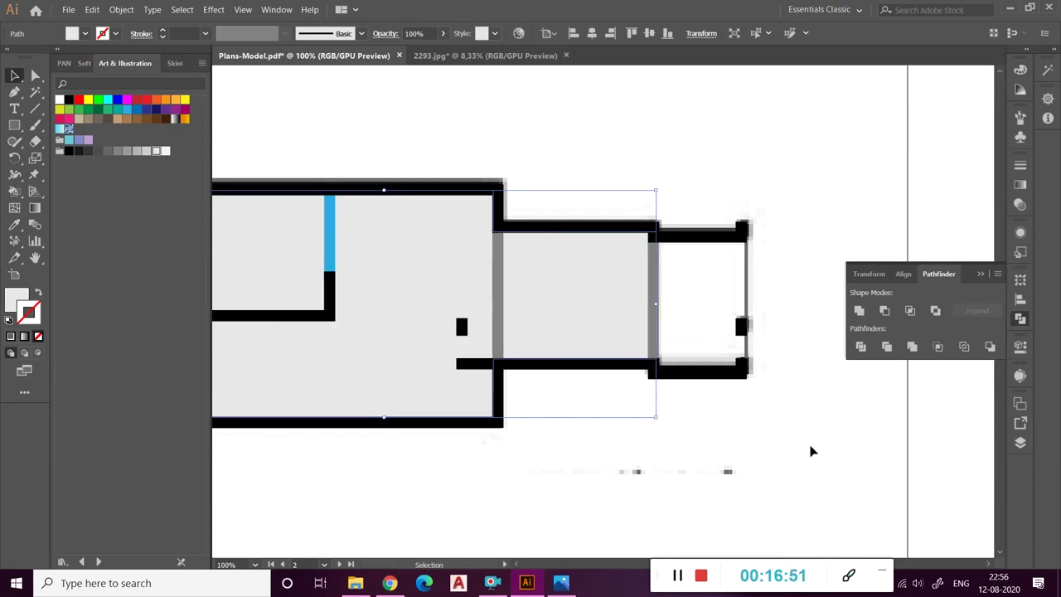
{"action": "left_click", "coordinate": [1019, 443]}
{"action": "scroll", "coordinate": [511, 345], "scroll_direction": "left", "scroll_amount": 2}
{"action": "scroll", "coordinate": [661, 362], "scroll_direction": "left", "scroll_amount": 4}
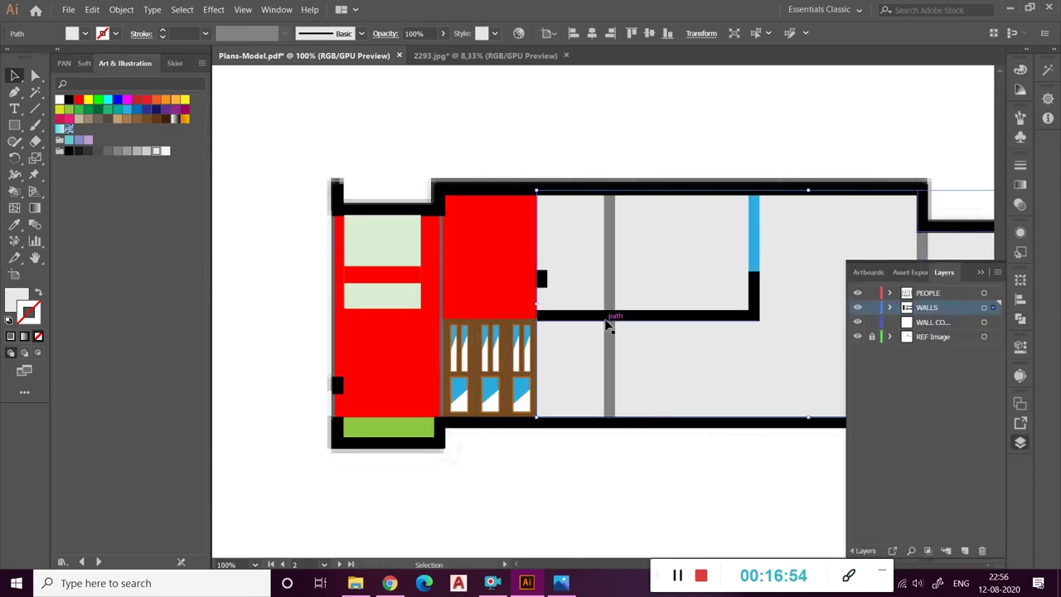
- Undo an accidental deletion and lock the WALLS layer
{"action": "key", "text": "Delete"}
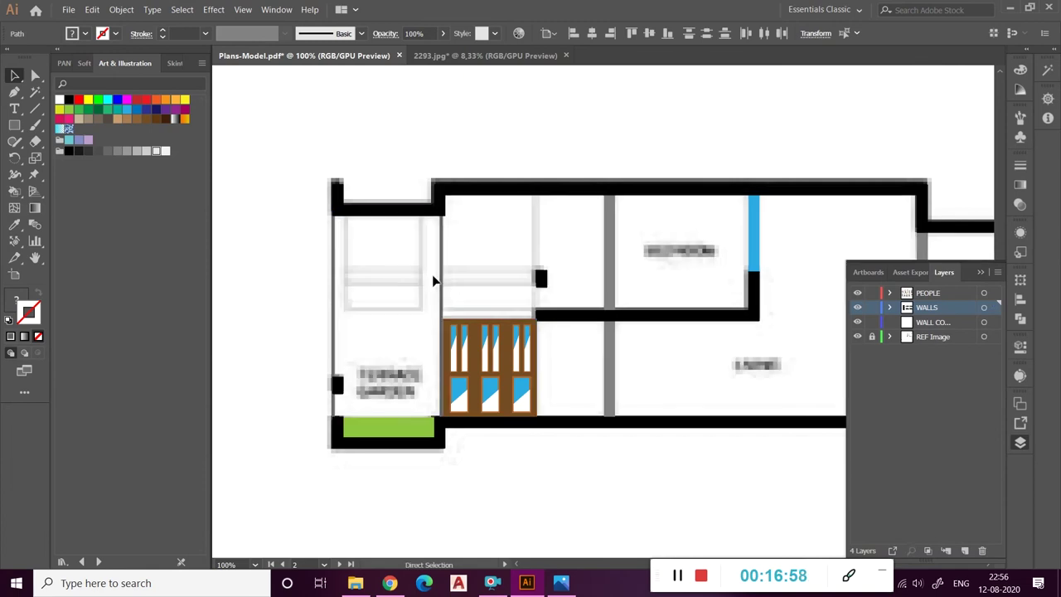
{"action": "left_click", "coordinate": [928, 327]}
{"action": "key", "text": "ctrl+z"}
{"action": "left_click", "coordinate": [627, 479]}
{"action": "scroll", "coordinate": [627, 478], "scroll_direction": "right", "scroll_amount": 2}
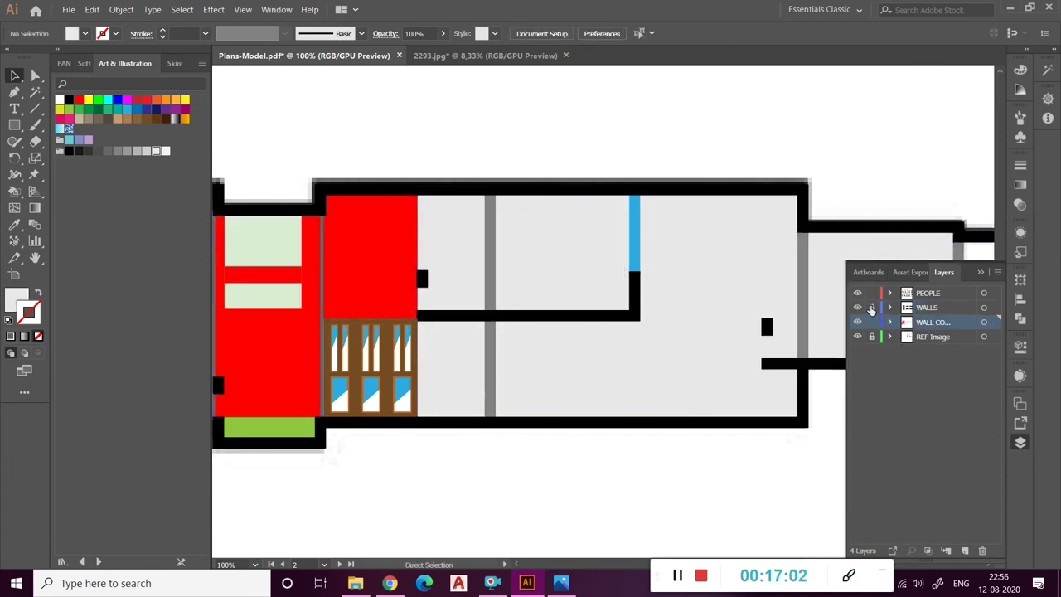
{"action": "scroll", "coordinate": [793, 347], "scroll_direction": "up", "scroll_amount": 2}
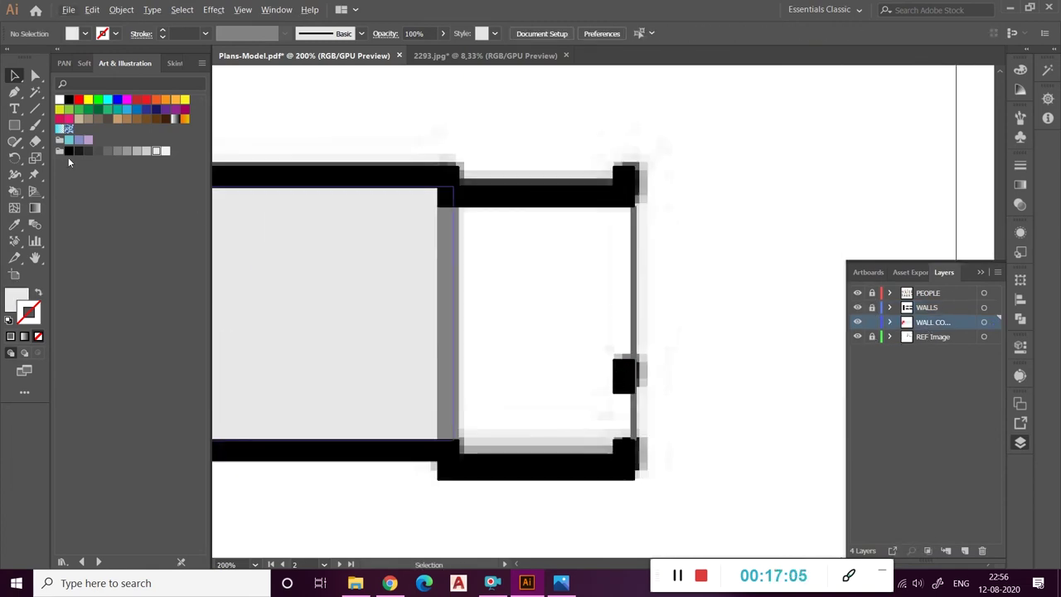
- Draw a strip along the end room's bottom wall and fill it green via Eyedropper
{"action": "left_click_drag", "start_coordinate": [449, 436], "coordinate": [630, 462]}
{"action": "key", "text": "i"}
{"action": "left_click", "coordinate": [79, 110]}
{"action": "key", "text": "v"}
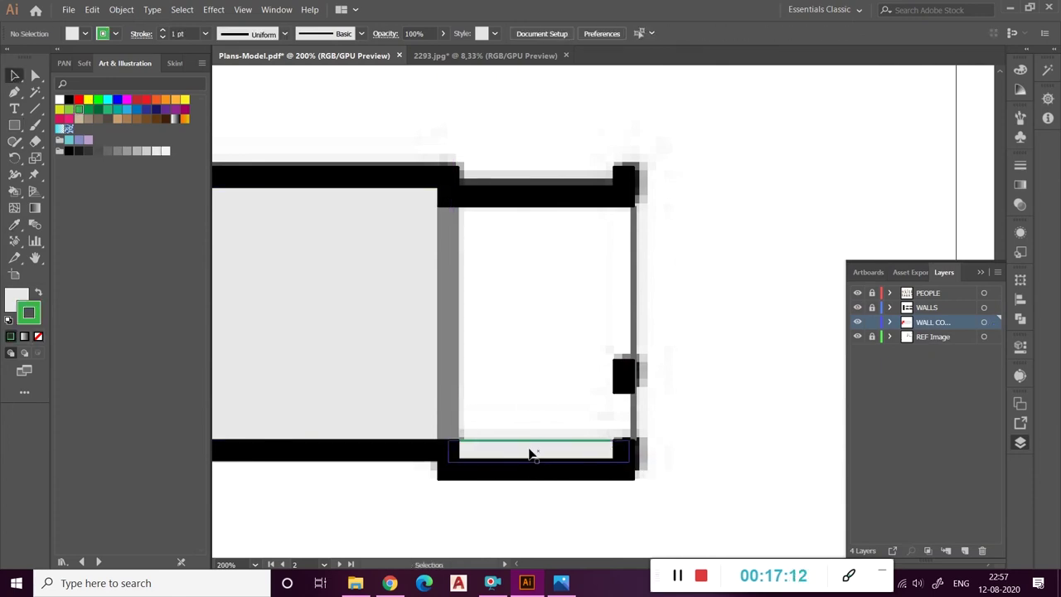
{"action": "left_click", "coordinate": [37, 295]}
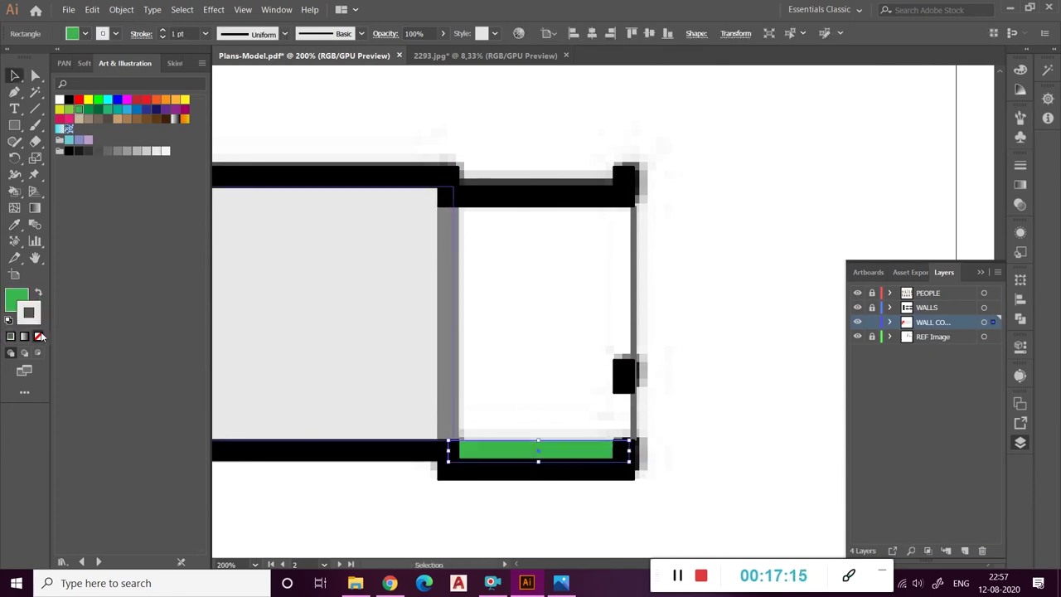
{"action": "left_click", "coordinate": [497, 248]}
- Add a light grey rectangle in the small end room and combine it with the floor
{"action": "left_click", "coordinate": [463, 262]}
{"action": "left_click_drag", "start_coordinate": [448, 204], "coordinate": [635, 440]}
{"action": "key", "text": "i"}
{"action": "left_click", "coordinate": [14, 75]}
{"action": "left_click", "coordinate": [315, 304]}
{"action": "left_click", "coordinate": [1020, 301]}
{"action": "left_click", "coordinate": [807, 261]}
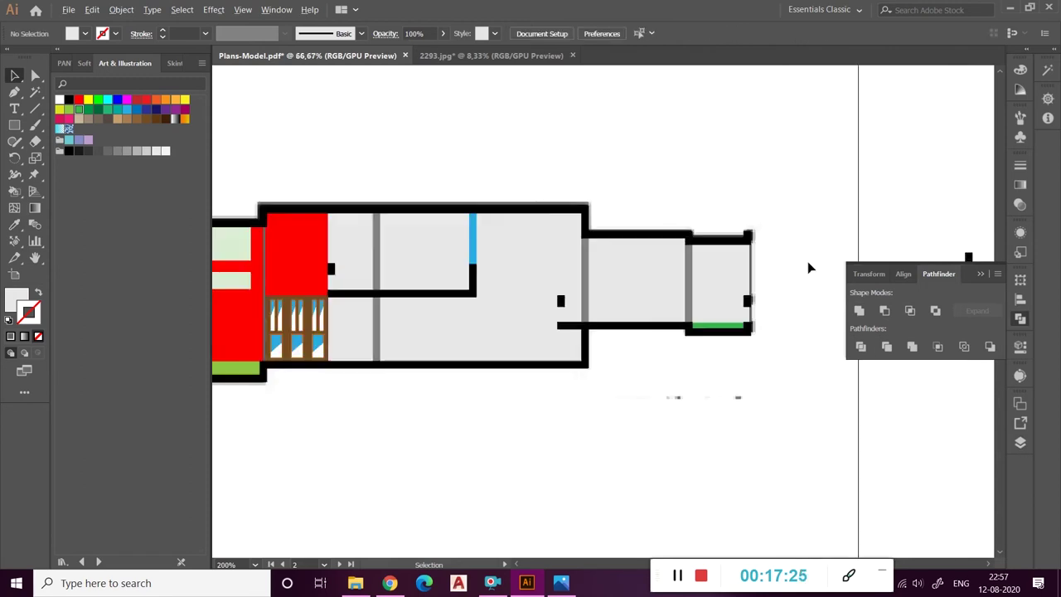
{"action": "scroll", "coordinate": [808, 261], "scroll_direction": "down", "scroll_amount": 5}
{"action": "scroll", "coordinate": [746, 331], "scroll_direction": "up", "scroll_amount": 2}
{"action": "left_click", "coordinate": [561, 379]}
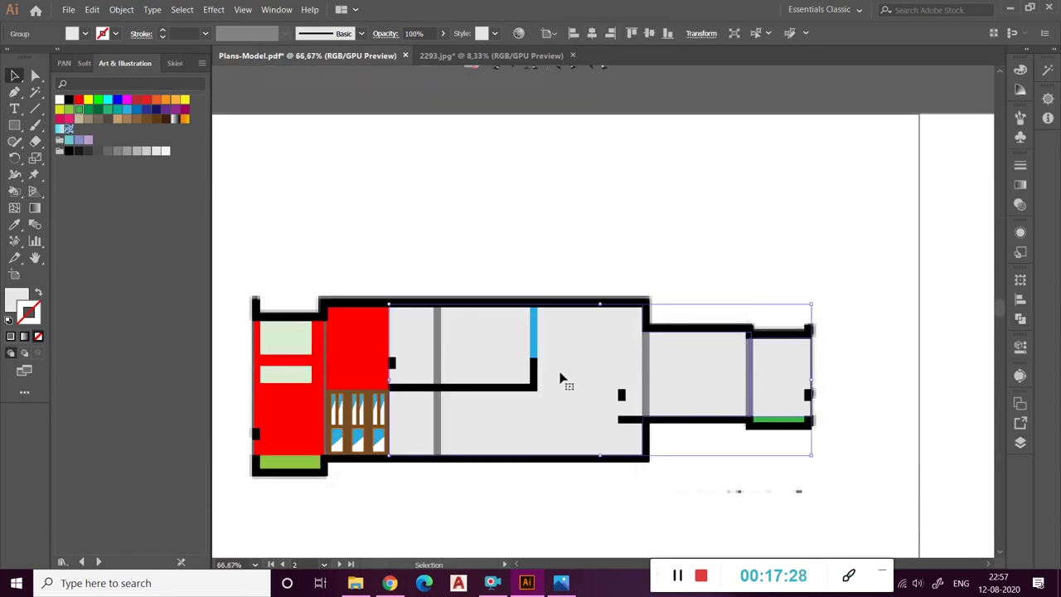
- Tint the selected room fill light green in the Color Picker
{"action": "double_click", "coordinate": [19, 296]}
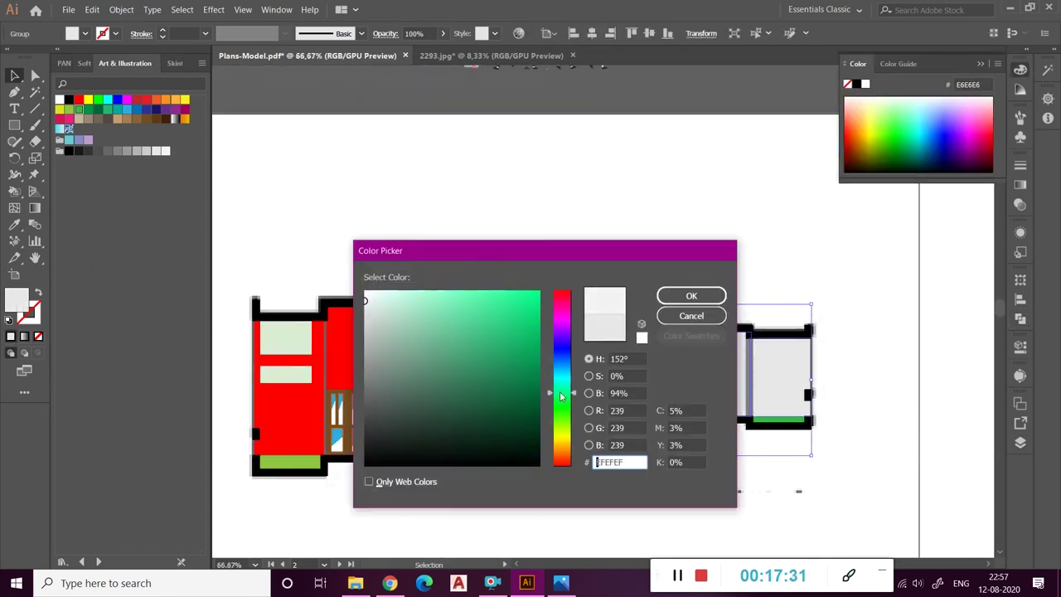
{"action": "left_click", "coordinate": [363, 296]}
{"action": "left_click", "coordinate": [692, 296]}
{"action": "left_click", "coordinate": [604, 124]}
- Recolour the room fills pale yellow #FFFFC0 by pasting the hex into the Color Picker
{"action": "scroll", "coordinate": [351, 313], "scroll_direction": "down", "scroll_amount": 1}
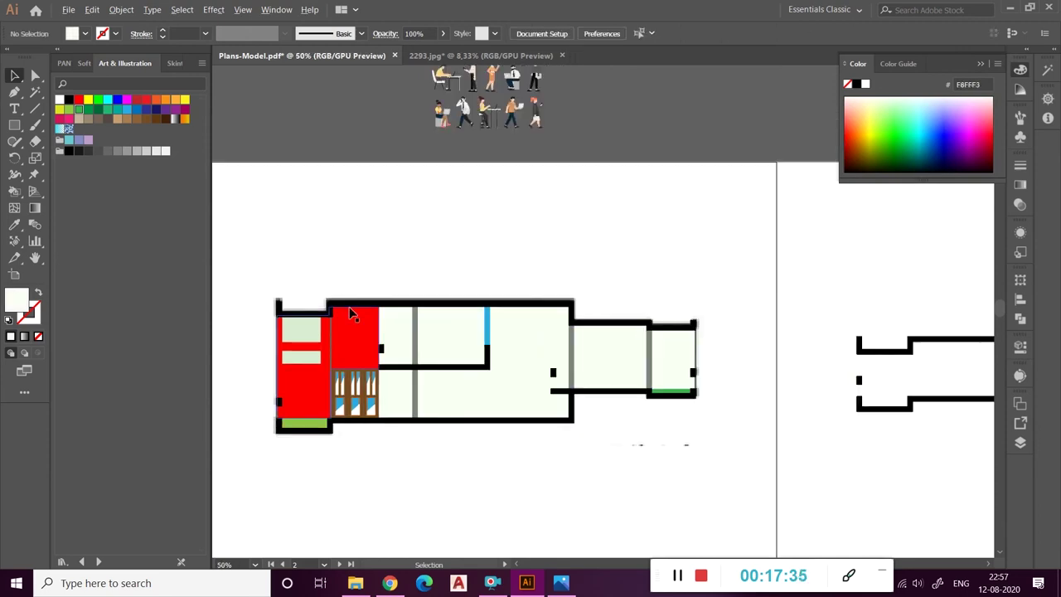
{"action": "left_click", "coordinate": [300, 341]}
{"action": "double_click", "coordinate": [21, 307]}
{"action": "type", "text": "F7F797"}
{"action": "left_click", "coordinate": [660, 303]}
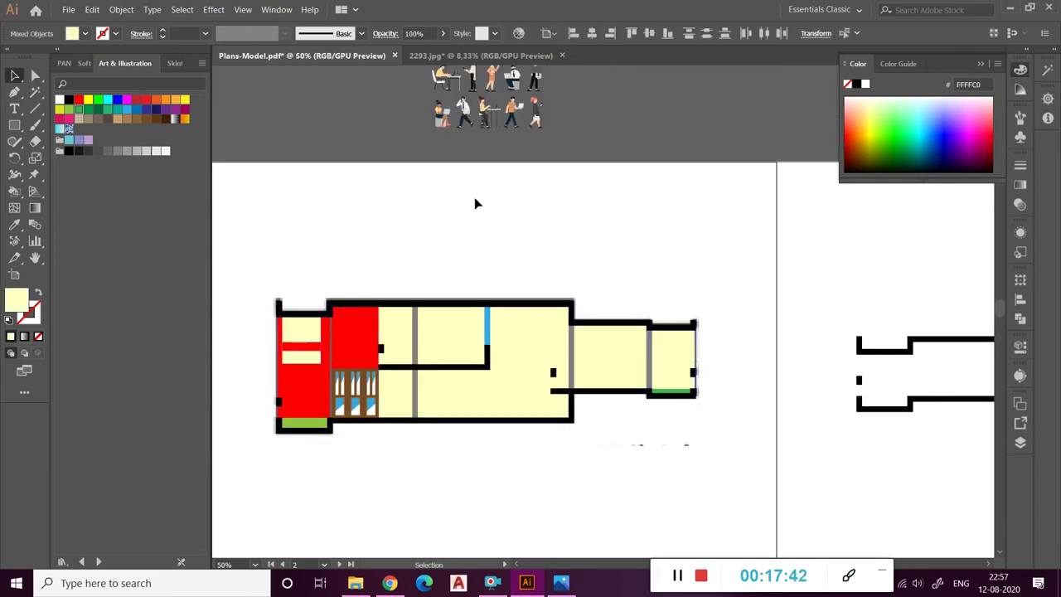
{"action": "left_click", "coordinate": [476, 204]}
{"action": "scroll", "coordinate": [464, 248], "scroll_direction": "up", "scroll_amount": 2}
{"action": "scroll", "coordinate": [448, 150], "scroll_direction": "down", "scroll_amount": 1}
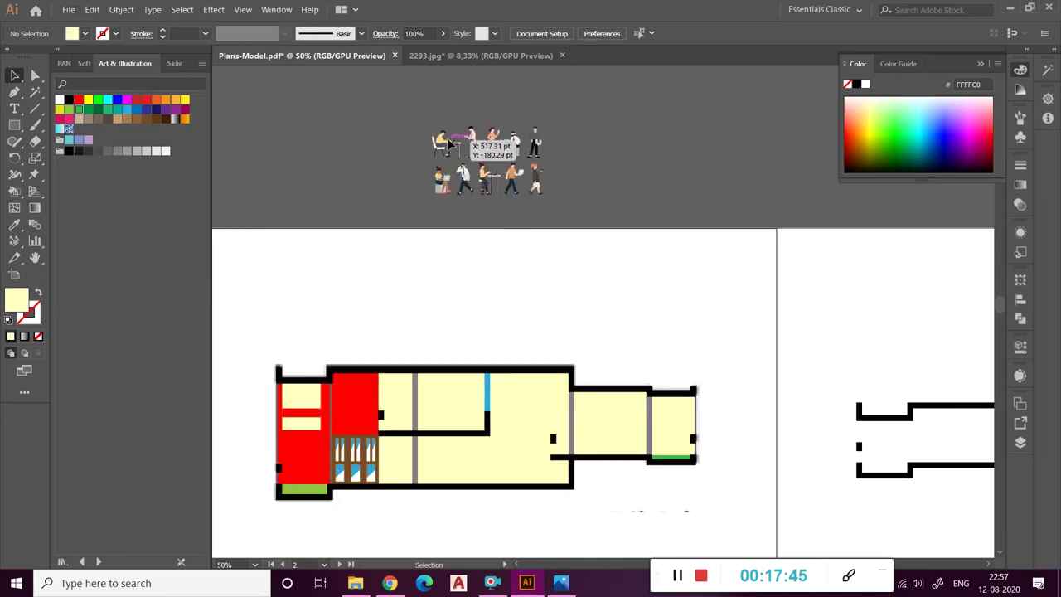
{"action": "scroll", "coordinate": [448, 143], "scroll_direction": "up", "scroll_amount": 4}
{"action": "scroll", "coordinate": [438, 251], "scroll_direction": "down", "scroll_amount": 2}
{"action": "left_click", "coordinate": [1025, 446]}
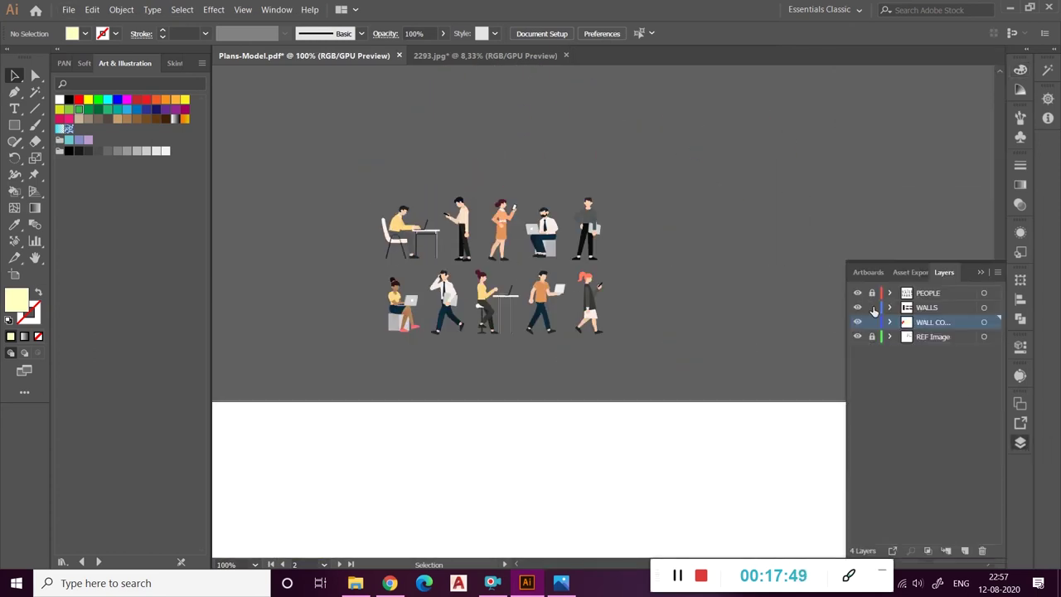
- Move the people figures up above the floor plan
{"action": "scroll", "coordinate": [554, 225], "scroll_direction": "down", "scroll_amount": 2}
{"action": "left_click_drag", "start_coordinate": [587, 236], "coordinate": [346, 102]}
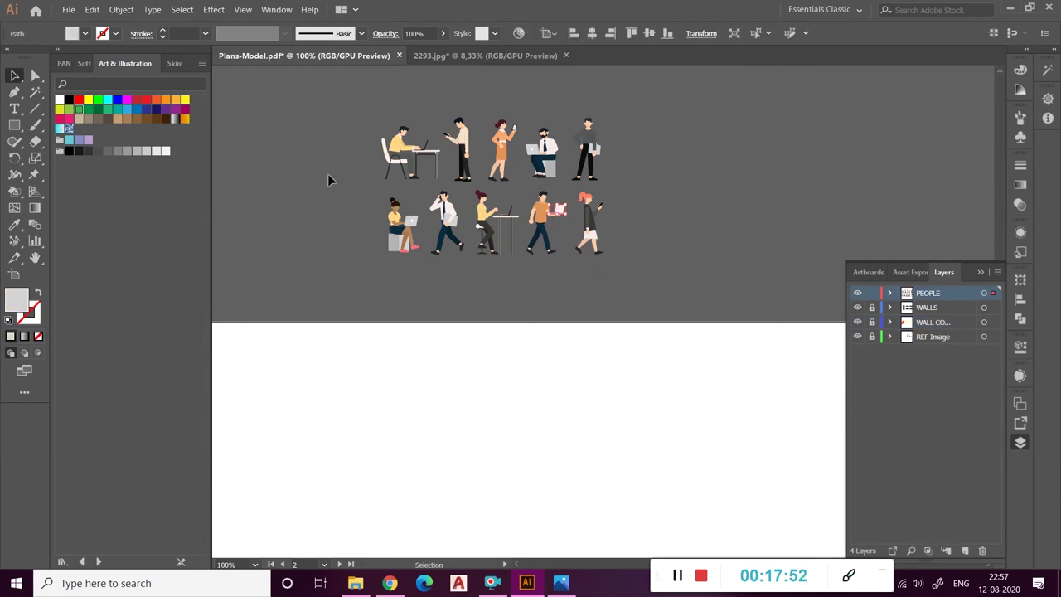
{"action": "scroll", "coordinate": [517, 260], "scroll_direction": "down", "scroll_amount": 5}
{"action": "left_click_drag", "start_coordinate": [517, 261], "coordinate": [481, 186]}
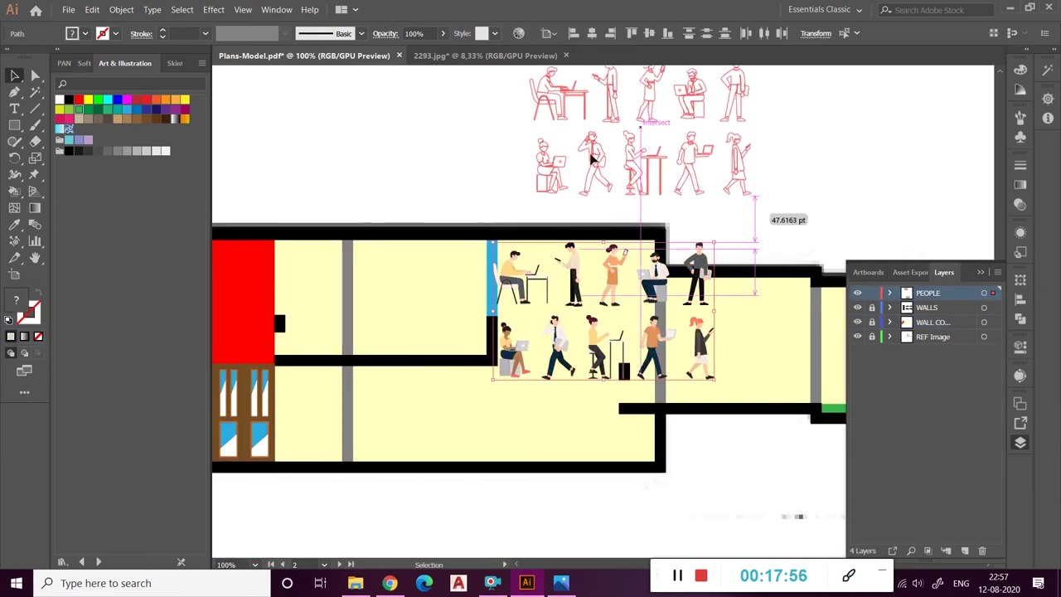
{"action": "scroll", "coordinate": [481, 186], "scroll_direction": "up", "scroll_amount": 2}
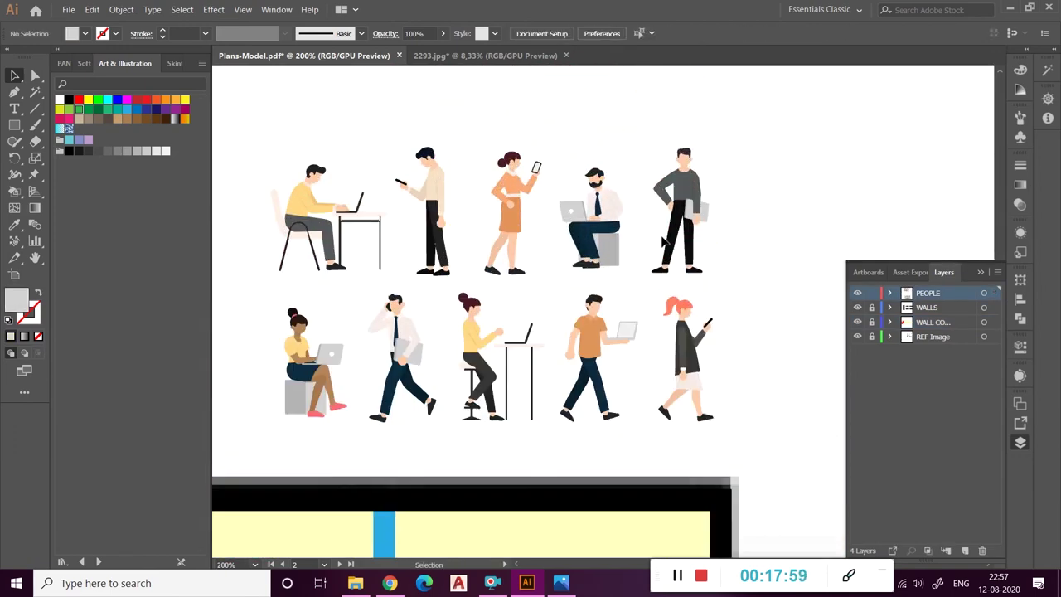
- Place the man sitting at the desk in the upper room
{"action": "left_click", "coordinate": [273, 189]}
{"action": "scroll", "coordinate": [398, 215], "scroll_direction": "down", "scroll_amount": 4}
{"action": "scroll", "coordinate": [508, 170], "scroll_direction": "up", "scroll_amount": 2}
{"action": "scroll", "coordinate": [508, 170], "scroll_direction": "up", "scroll_amount": 3}
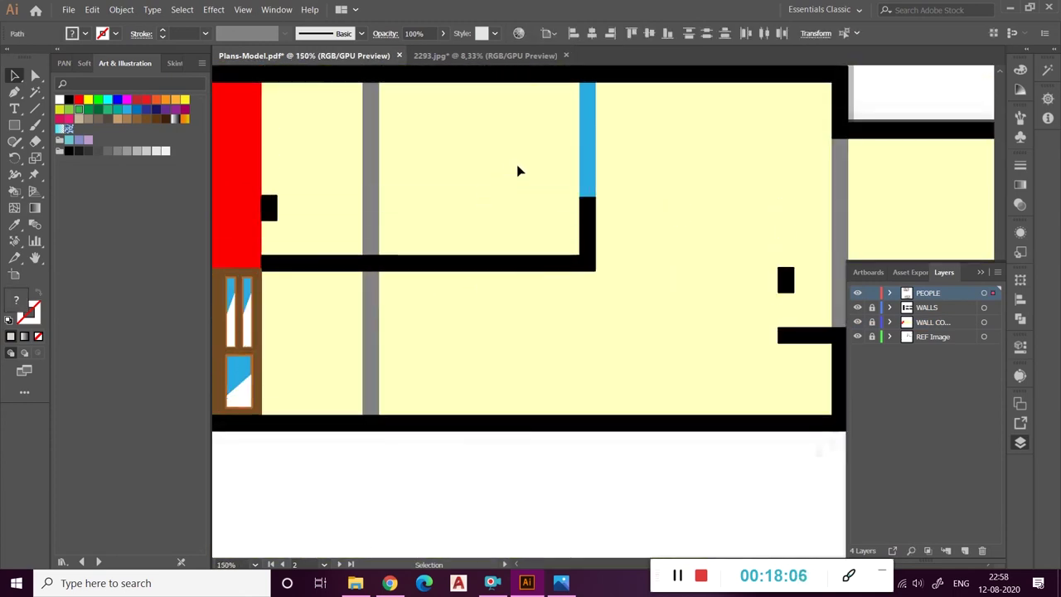
{"action": "scroll", "coordinate": [591, 216], "scroll_direction": "up", "scroll_amount": 3}
{"action": "left_click_drag", "start_coordinate": [605, 373], "coordinate": [594, 300]}
{"action": "scroll", "coordinate": [614, 273], "scroll_direction": "up", "scroll_amount": 2}
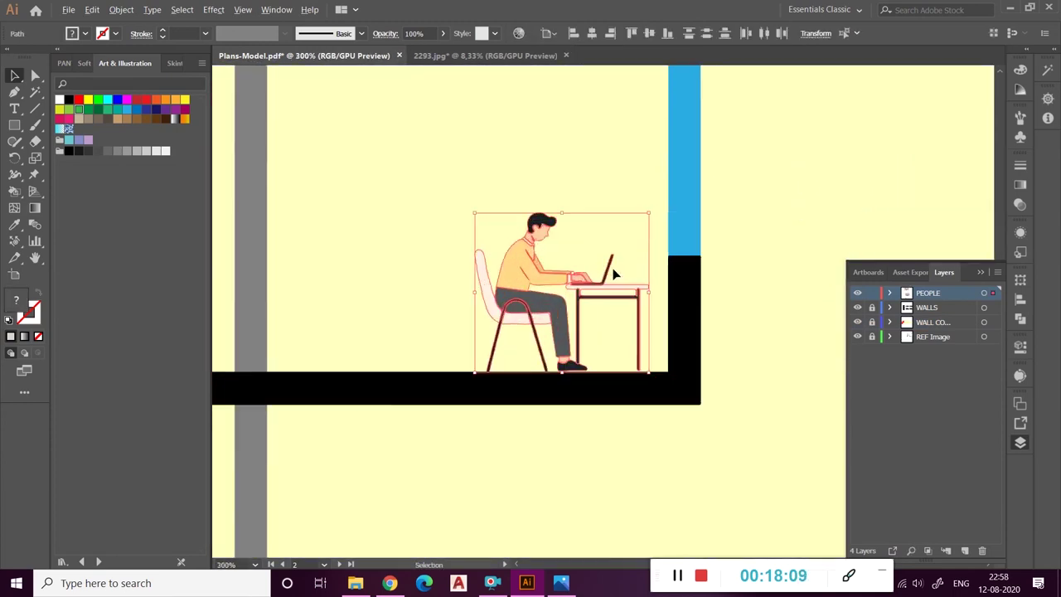
{"action": "scroll", "coordinate": [613, 274], "scroll_direction": "down", "scroll_amount": 1}
{"action": "scroll", "coordinate": [562, 236], "scroll_direction": "down", "scroll_amount": 4}
{"action": "scroll", "coordinate": [694, 177], "scroll_direction": "up", "scroll_amount": 3}
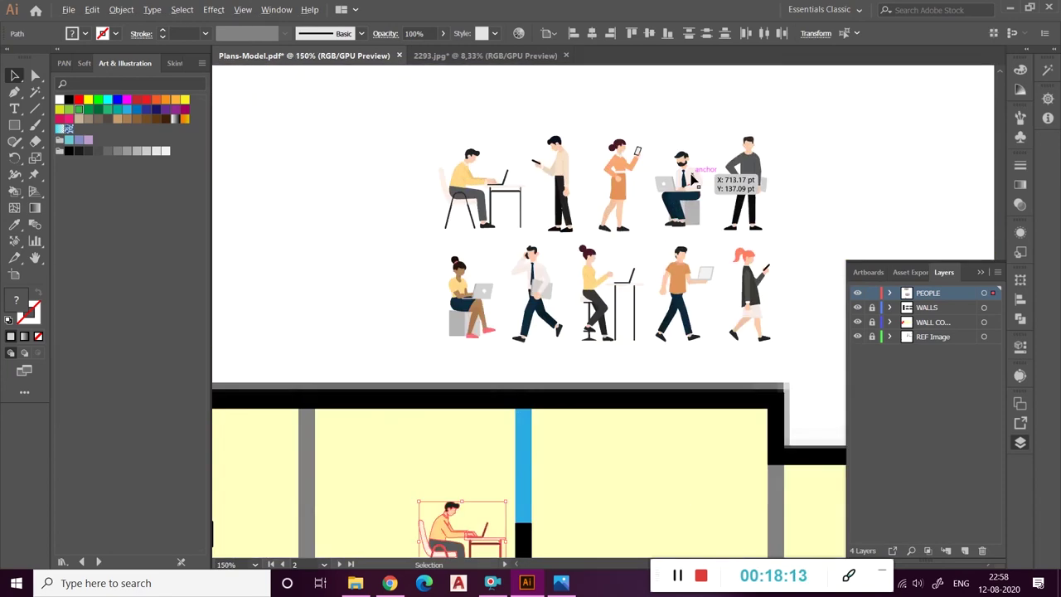
- Paste a copy of the stool-sitting woman onto the right room's floor
{"action": "left_click", "coordinate": [630, 323]}
{"action": "scroll", "coordinate": [687, 326], "scroll_direction": "down", "scroll_amount": 3}
{"action": "scroll", "coordinate": [704, 336], "scroll_direction": "down", "scroll_amount": 3}
{"action": "scroll", "coordinate": [714, 344], "scroll_direction": "right", "scroll_amount": 5}
{"action": "scroll", "coordinate": [714, 343], "scroll_direction": "up", "scroll_amount": 2}
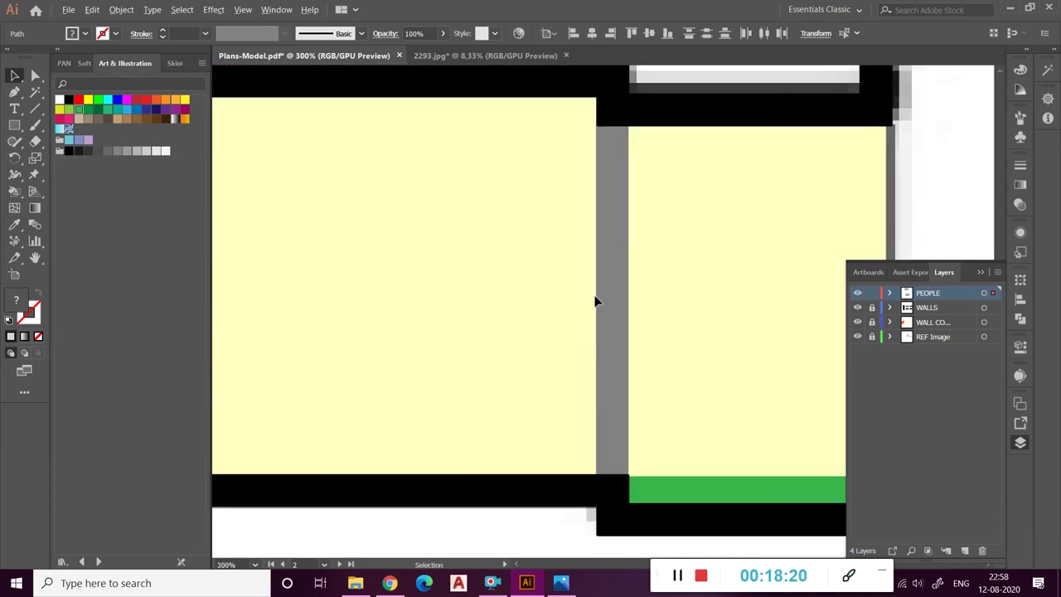
{"action": "key", "text": "ctrl+v"}
{"action": "left_click_drag", "start_coordinate": [550, 354], "coordinate": [455, 412]}
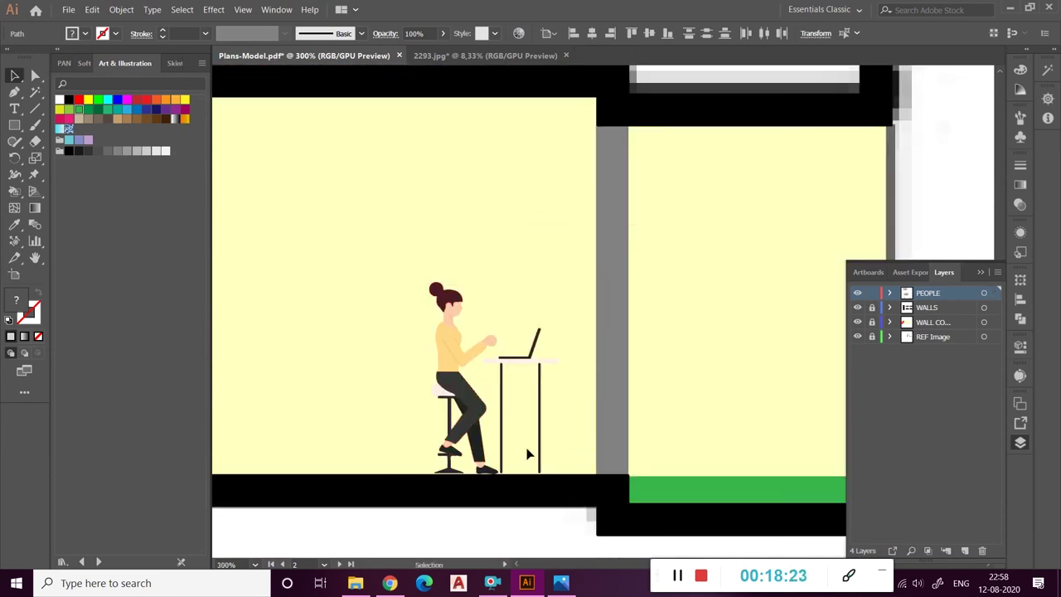
{"action": "scroll", "coordinate": [509, 437], "scroll_direction": "down", "scroll_amount": 5}
{"action": "scroll", "coordinate": [509, 437], "scroll_direction": "left", "scroll_amount": 3}
{"action": "left_click", "coordinate": [598, 418]}
{"action": "scroll", "coordinate": [598, 419], "scroll_direction": "down", "scroll_amount": 2}
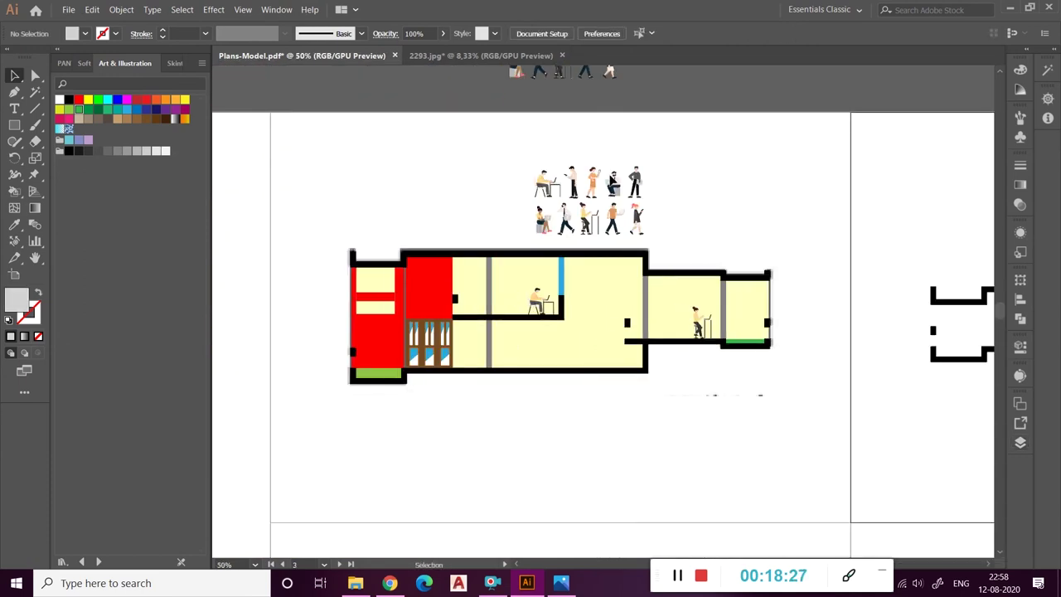
{"action": "scroll", "coordinate": [670, 276], "scroll_direction": "up", "scroll_amount": 3}
- Copy the walking man and drop the copy into the lower room
{"action": "left_click", "coordinate": [627, 157]}
{"action": "key", "text": "ctrl+c"}
{"action": "scroll", "coordinate": [613, 331], "scroll_direction": "down", "scroll_amount": 3}
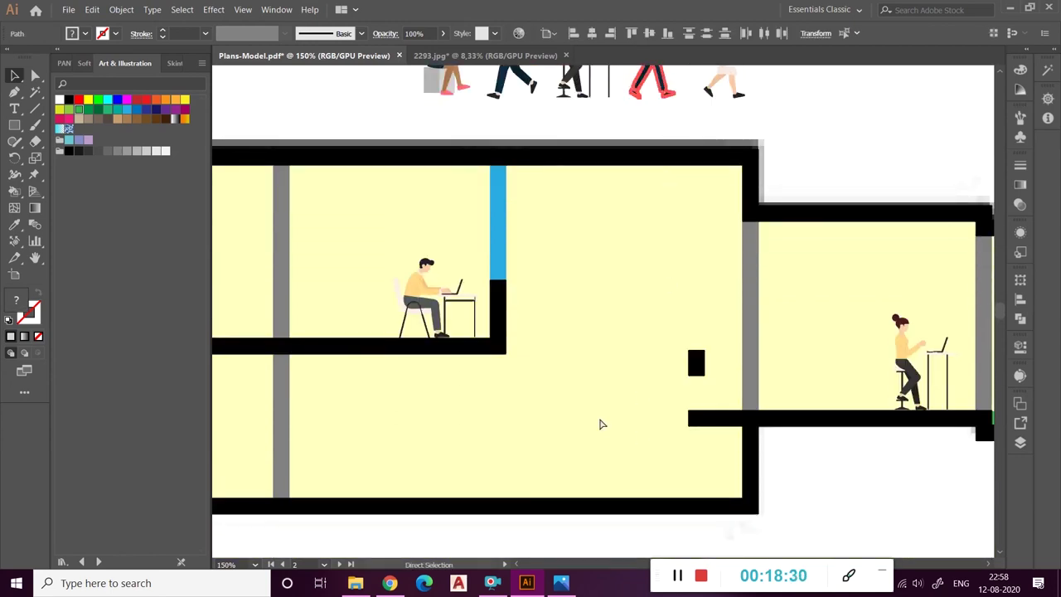
{"action": "key", "text": "ctrl+v"}
{"action": "mouse_move", "coordinate": [596, 330]}
{"action": "left_mouse_down"}
{"action": "mouse_move", "coordinate": [600, 462]}
{"action": "mouse_move", "coordinate": [439, 464]}
{"action": "left_mouse_up"}
{"action": "left_click", "coordinate": [482, 472]}
{"action": "scroll", "coordinate": [566, 385], "scroll_direction": "down", "scroll_amount": 3}
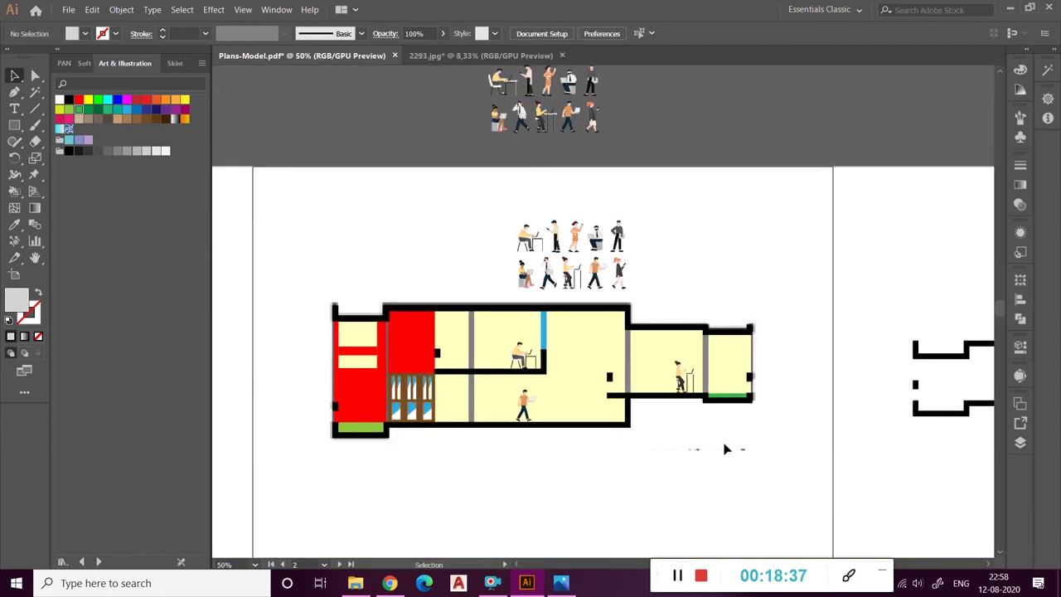
- Select the people figures in the Layers panel, then deselect them
{"action": "left_click", "coordinate": [1019, 443]}
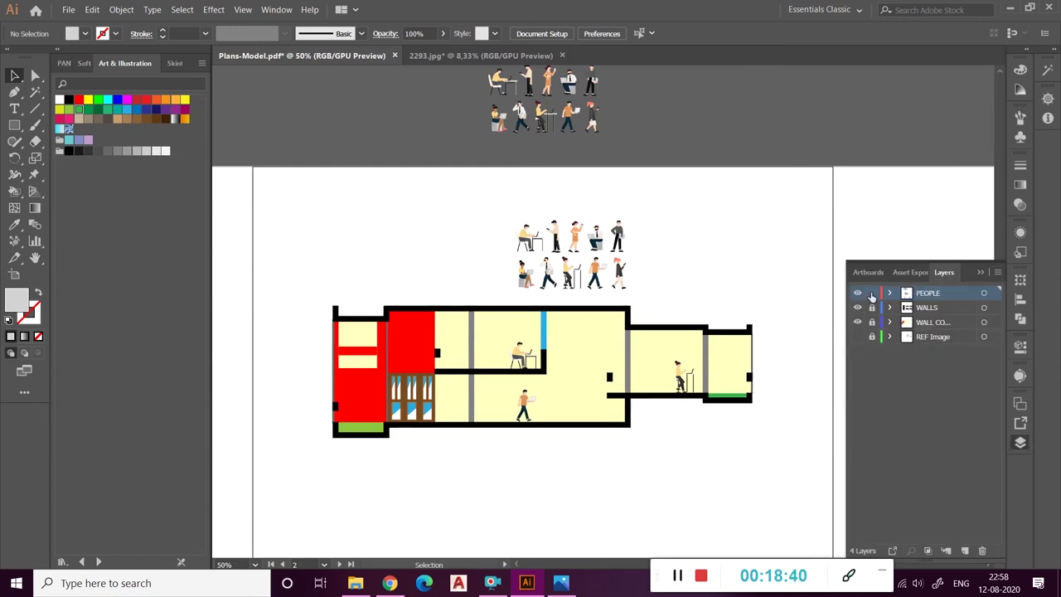
{"action": "left_click", "coordinate": [584, 251]}
{"action": "left_click", "coordinate": [474, 180]}
{"action": "scroll", "coordinate": [474, 181], "scroll_direction": "down", "scroll_amount": 3}
{"action": "scroll", "coordinate": [460, 248], "scroll_direction": "left", "scroll_amount": 3}
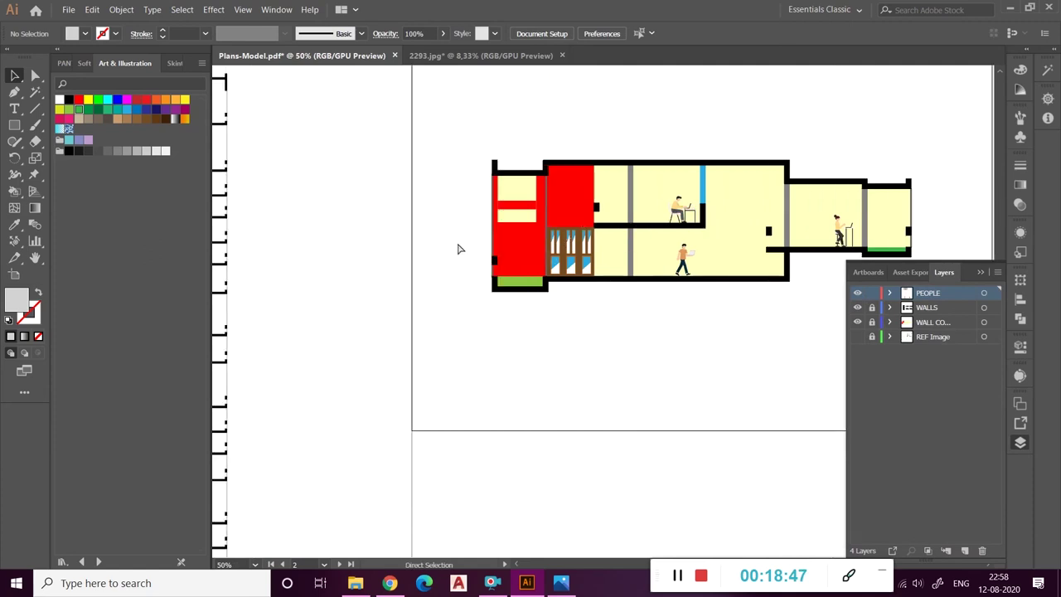
- Search Google Images for "VECTOR TREE" in a new tab
{"action": "left_click", "coordinate": [389, 583]}
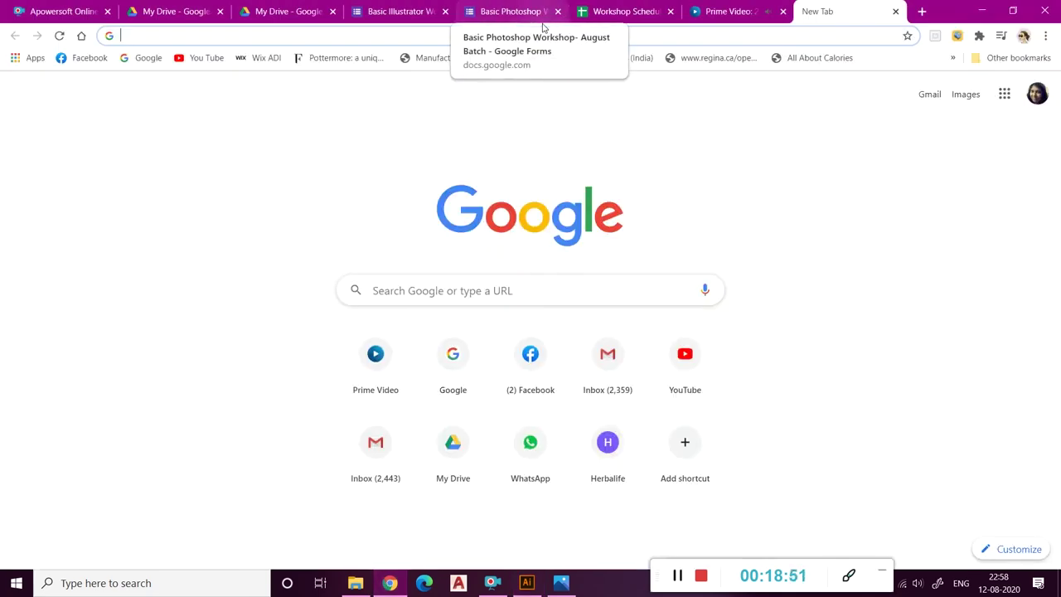
{"action": "type", "text": "VECTOR TREE"}
{"action": "key", "text": "Return"}
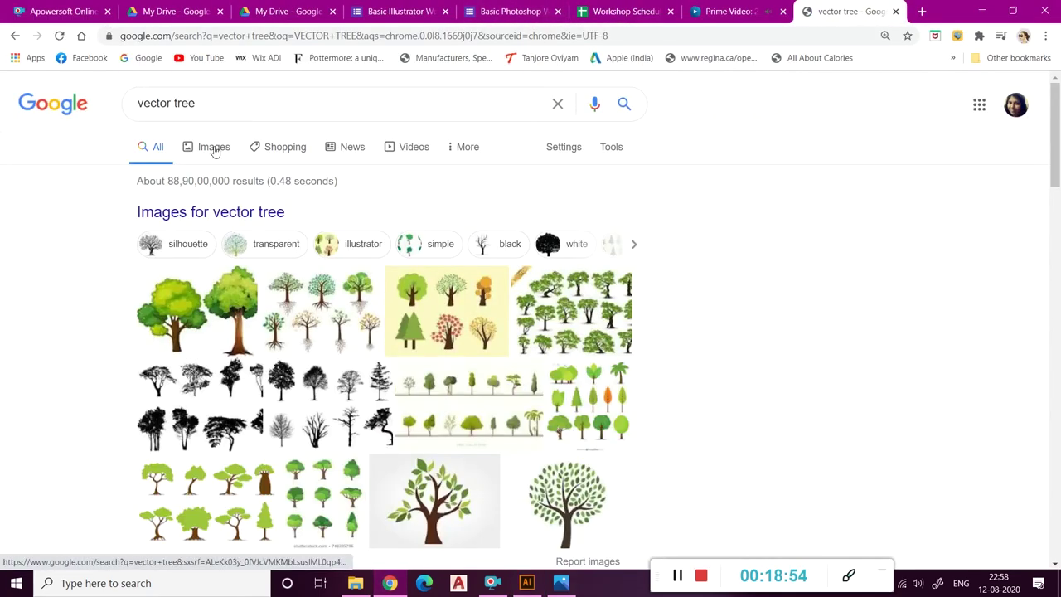
{"action": "left_click", "coordinate": [211, 143]}
- Open the tree illustration set preview and copy the image
{"action": "scroll", "coordinate": [447, 313], "scroll_direction": "down", "scroll_amount": 3}
{"action": "scroll", "coordinate": [431, 332], "scroll_direction": "down", "scroll_amount": 3}
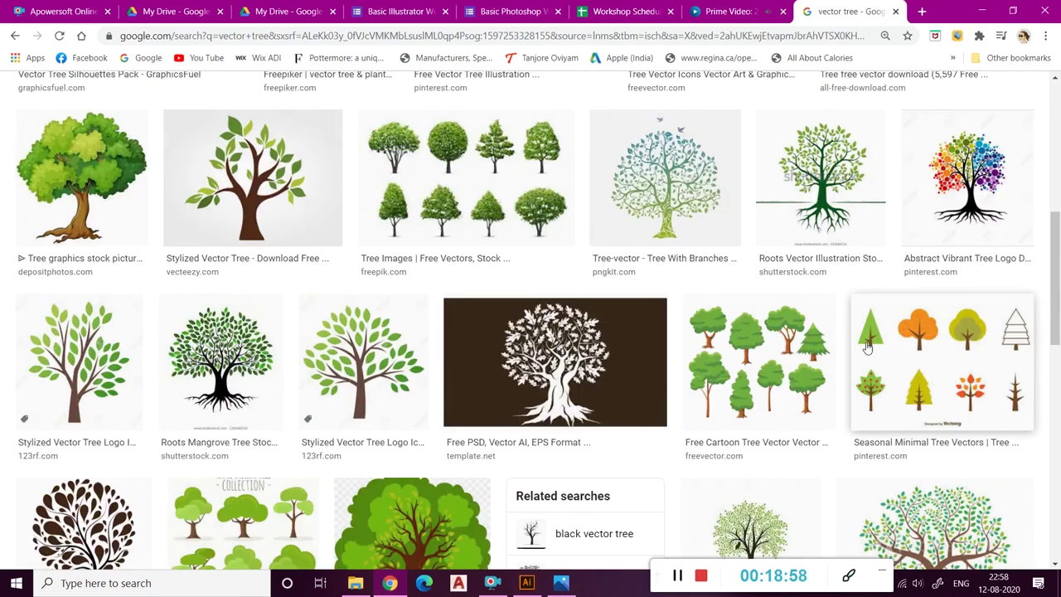
{"action": "scroll", "coordinate": [412, 349], "scroll_direction": "down", "scroll_amount": 3}
{"action": "scroll", "coordinate": [411, 349], "scroll_direction": "down", "scroll_amount": 4}
{"action": "scroll", "coordinate": [538, 332], "scroll_direction": "down", "scroll_amount": 4}
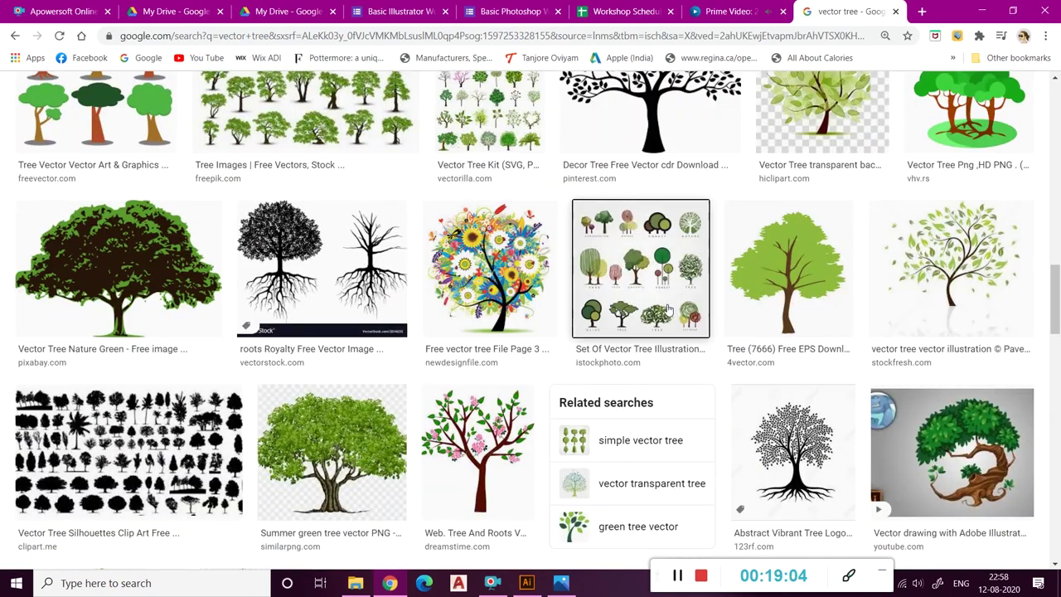
{"action": "left_click", "coordinate": [668, 309]}
{"action": "right_click", "coordinate": [872, 288]}
{"action": "left_click", "coordinate": [841, 431]}
{"action": "scroll", "coordinate": [533, 469], "scroll_direction": "down", "scroll_amount": 4}
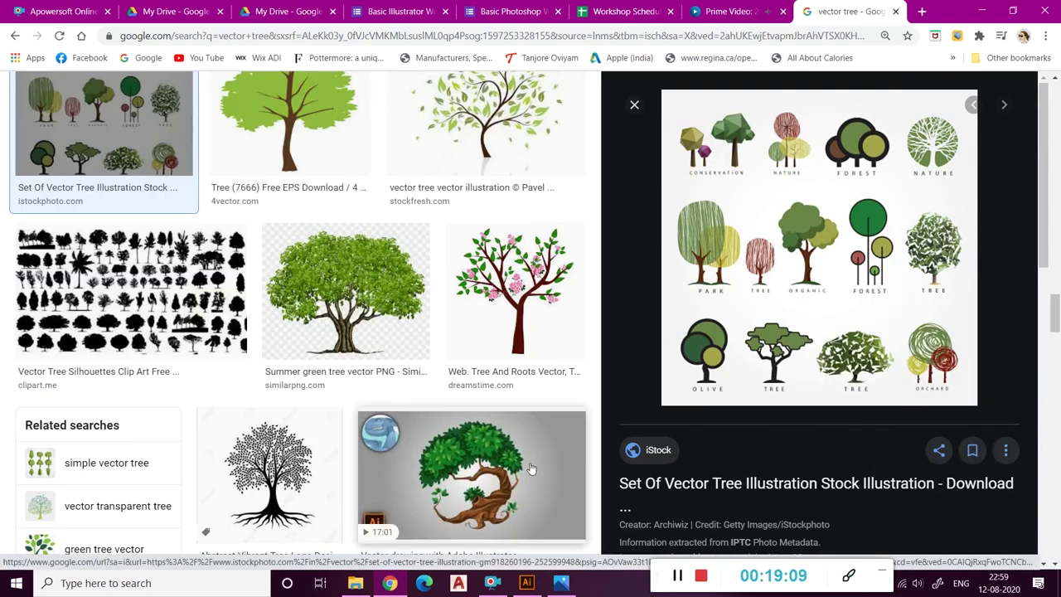
{"action": "scroll", "coordinate": [533, 469], "scroll_direction": "down", "scroll_amount": 5}
{"action": "scroll", "coordinate": [534, 467], "scroll_direction": "down", "scroll_amount": 3}
{"action": "scroll", "coordinate": [535, 466], "scroll_direction": "down", "scroll_amount": 3}
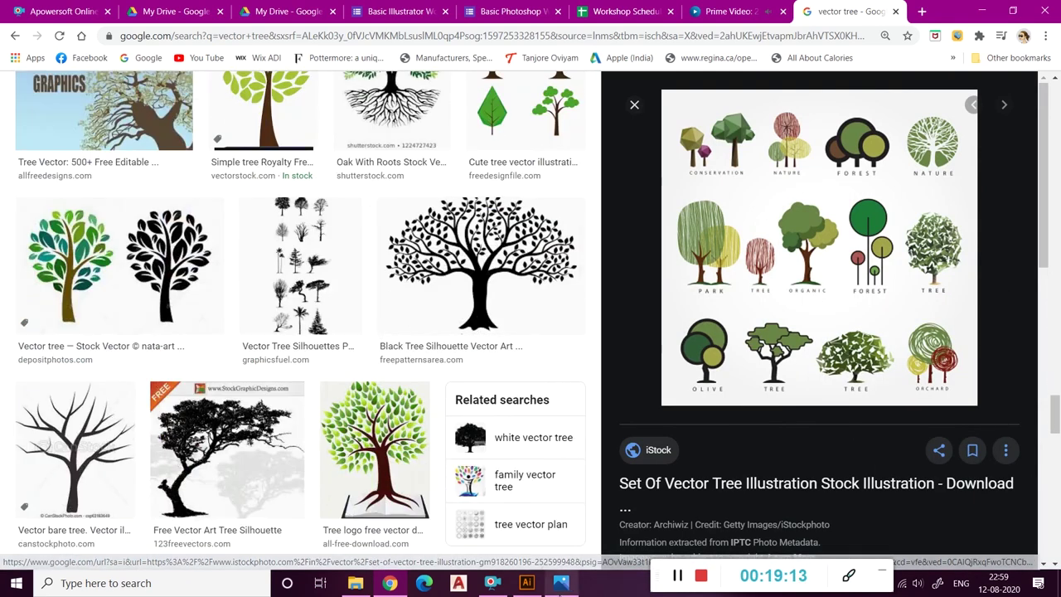
- Paste the tree image into Illustrator, zoom out, then undo the paste
{"action": "key", "text": "alt+Tab"}
{"action": "key", "text": "ctrl+v"}
{"action": "key", "text": "ctrl+minus"}
{"action": "key", "text": "ctrl+z"}
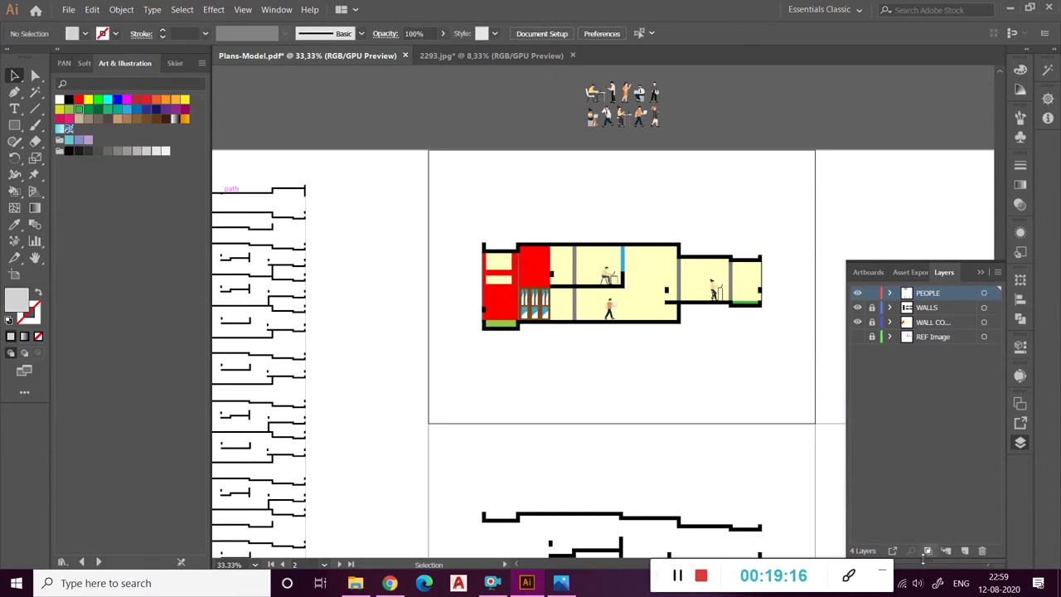
- Create a new layer named TREE and paste the tree image onto it
{"action": "left_click", "coordinate": [965, 550]}
{"action": "double_click", "coordinate": [953, 293]}
{"action": "type", "text": "TREE"}
{"action": "key", "text": "Return"}
{"action": "key", "text": "ctrl+v"}
- Move the tree image above the floor plan and trace it with the High Fidelity colour preset
{"action": "scroll", "coordinate": [630, 476], "scroll_direction": "up", "scroll_amount": 3}
{"action": "left_click_drag", "start_coordinate": [631, 478], "coordinate": [507, 242]}
{"action": "key", "text": "ctrl+plus"}
{"action": "key", "text": "ctrl+plus"}
{"action": "left_click", "coordinate": [300, 34]}
{"action": "key", "text": "ctrl+z"}
{"action": "left_click", "coordinate": [317, 33]}
{"action": "left_click", "coordinate": [419, 138]}
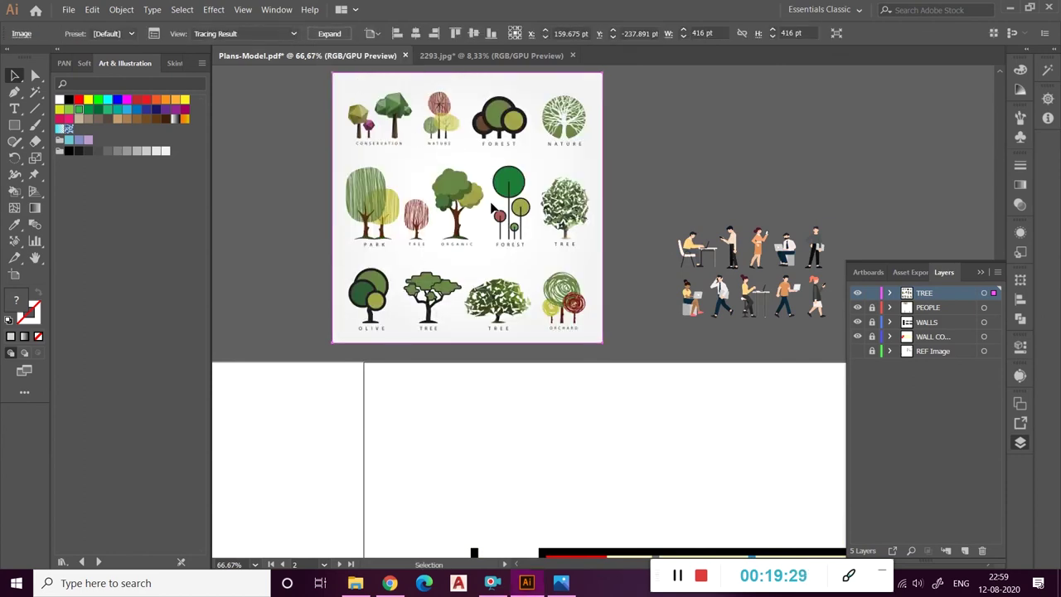
{"action": "key", "text": "ctrl+plus"}
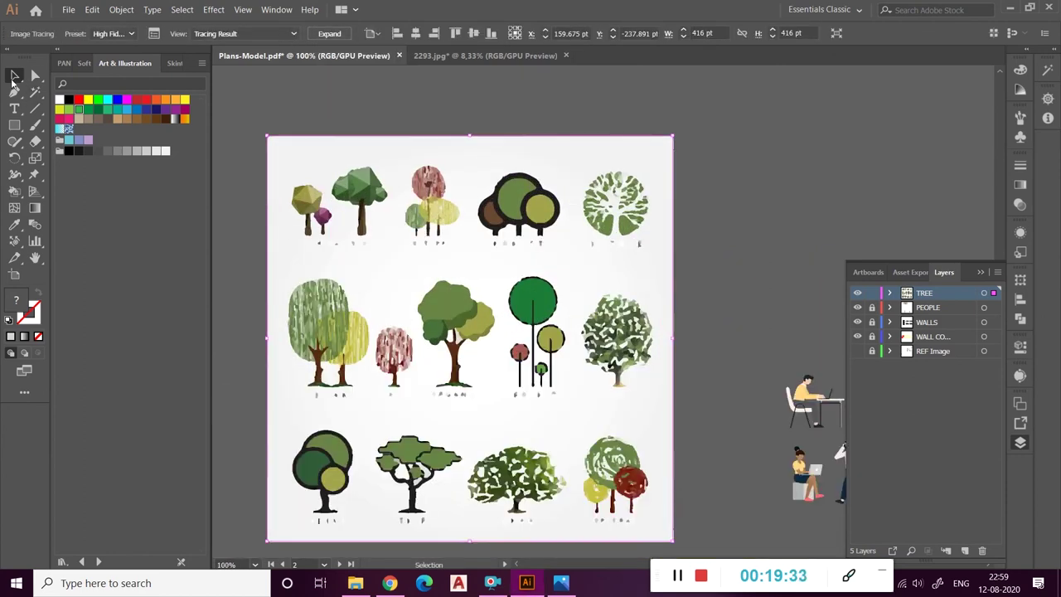
- Expand the tracing into editable paths and ungroup them
{"action": "left_click", "coordinate": [329, 33]}
{"action": "right_click", "coordinate": [365, 206]}
{"action": "left_click", "coordinate": [414, 320]}
{"action": "right_click", "coordinate": [417, 252]}
{"action": "left_click", "coordinate": [716, 255]}
- Delete the white background areas around the trees using the Magic Wand
{"action": "left_click", "coordinate": [257, 264]}
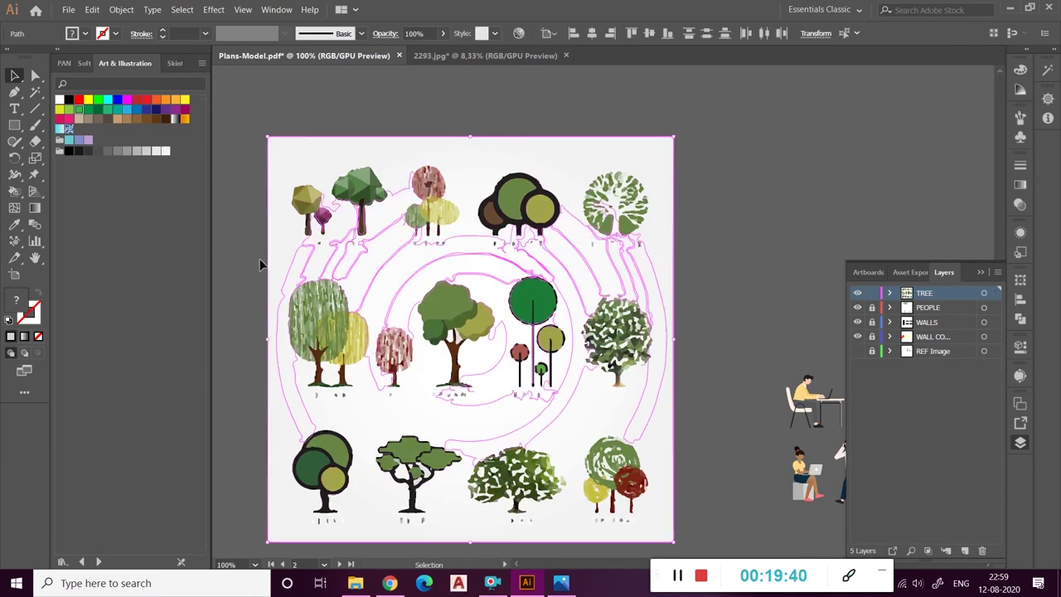
{"action": "key", "text": "Delete"}
{"action": "key", "text": "ctrl+z"}
{"action": "key", "text": "y"}
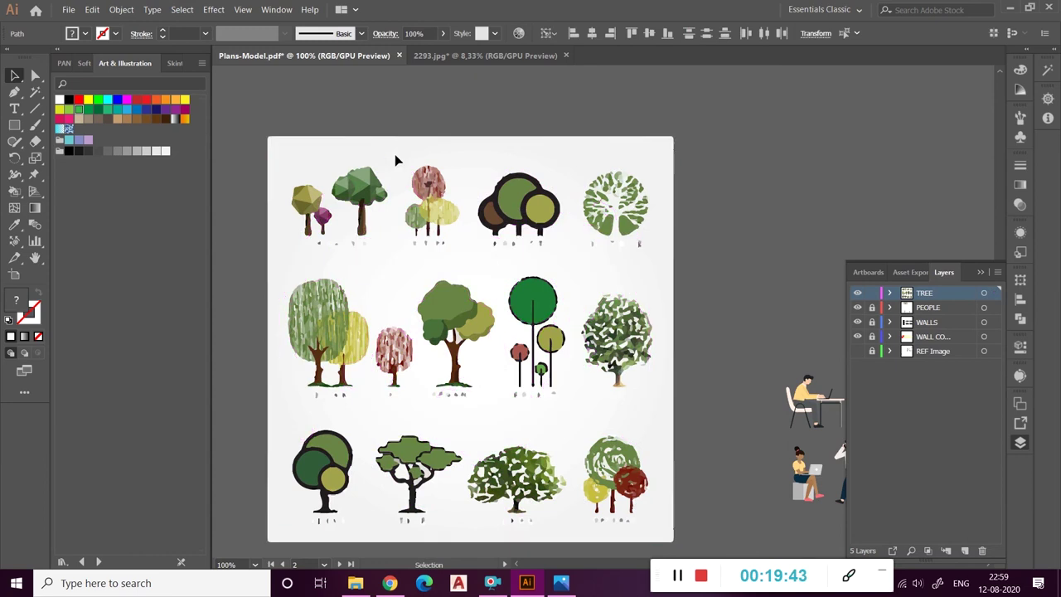
{"action": "left_click", "coordinate": [380, 148]}
{"action": "key", "text": "Delete"}
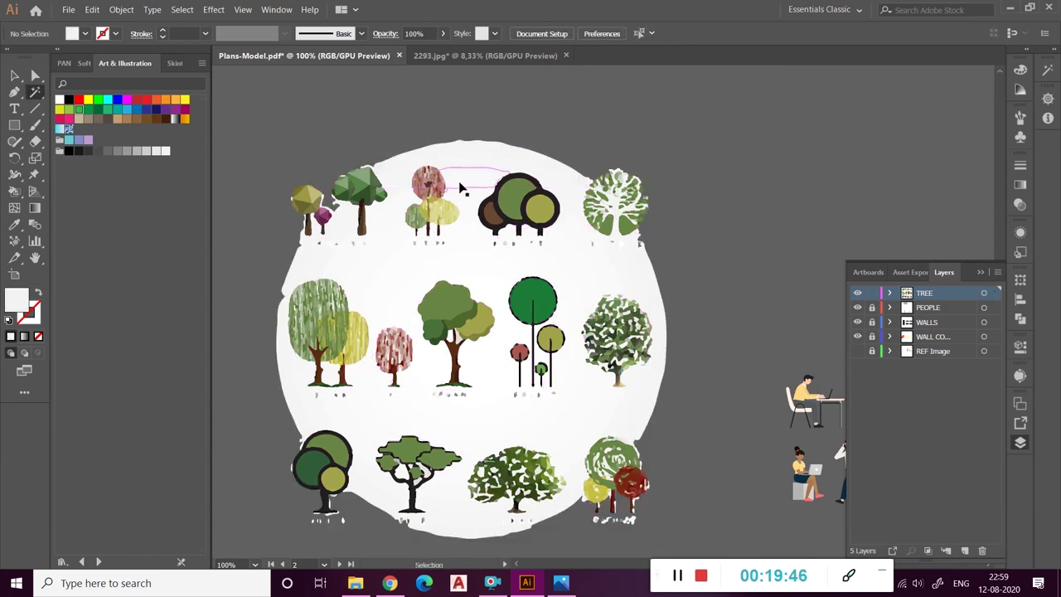
- Delete the remaining white middle area and the outer white band
{"action": "left_click", "coordinate": [473, 258]}
{"action": "key", "text": "Delete"}
{"action": "left_click", "coordinate": [471, 222]}
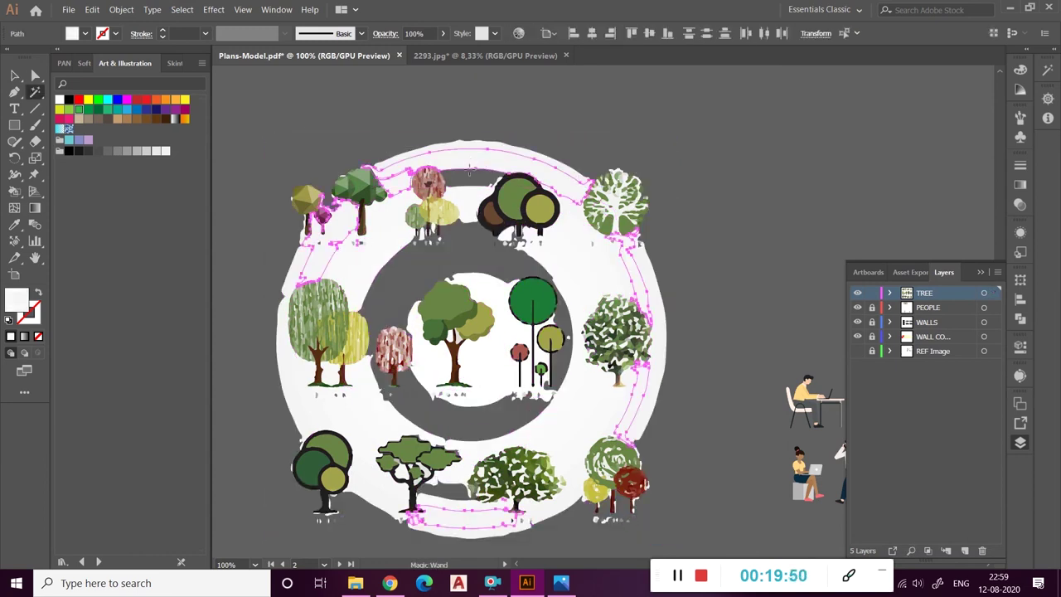
{"action": "key", "text": "Delete"}
{"action": "key", "text": "Delete"}
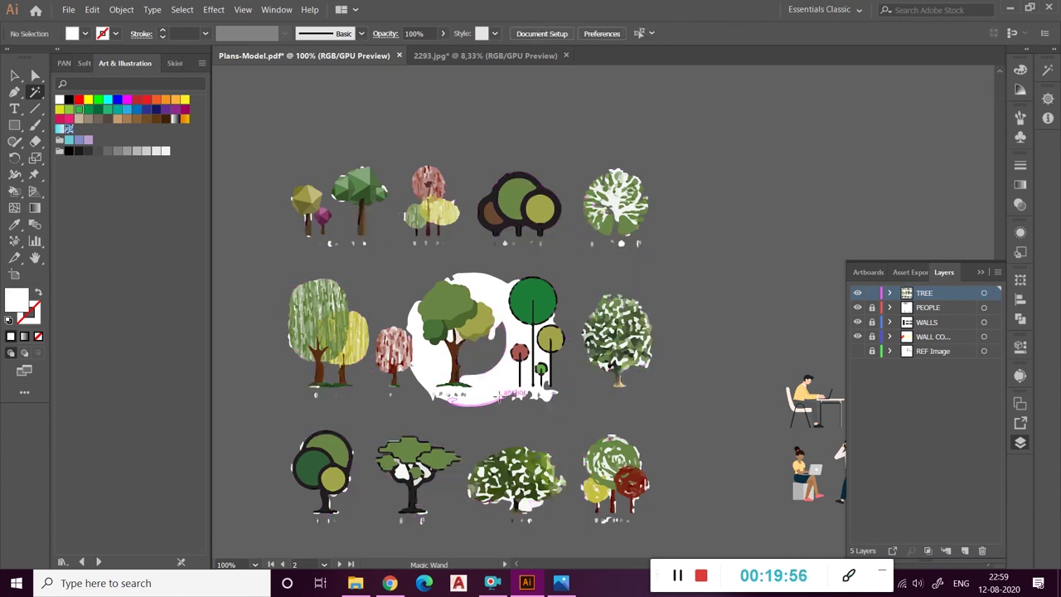
- Select the stray white fragments at the base of the round-canopy tree
{"action": "left_click", "coordinate": [452, 336]}
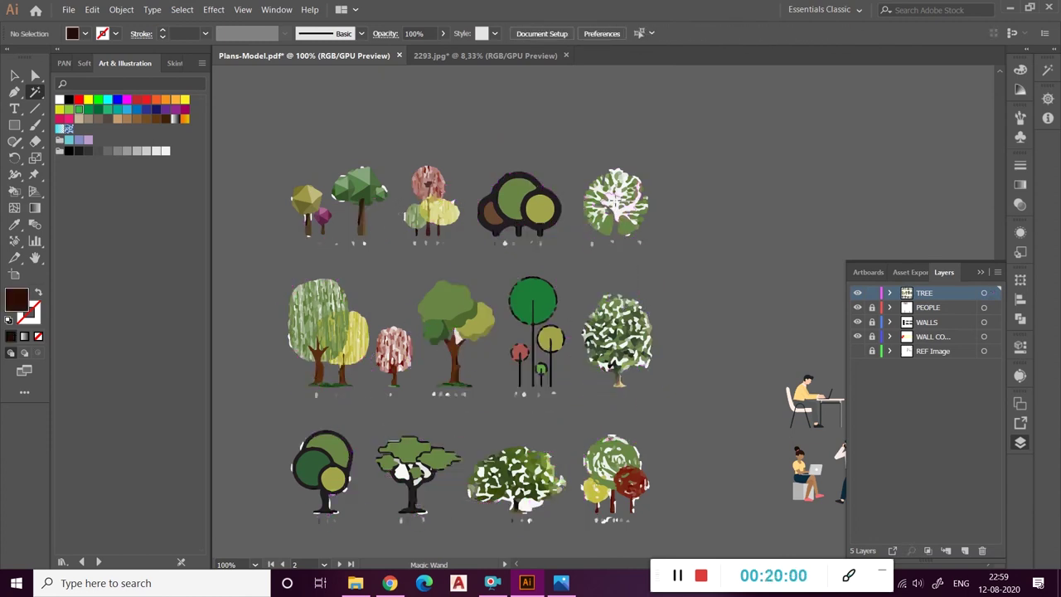
{"action": "left_click", "coordinate": [335, 509]}
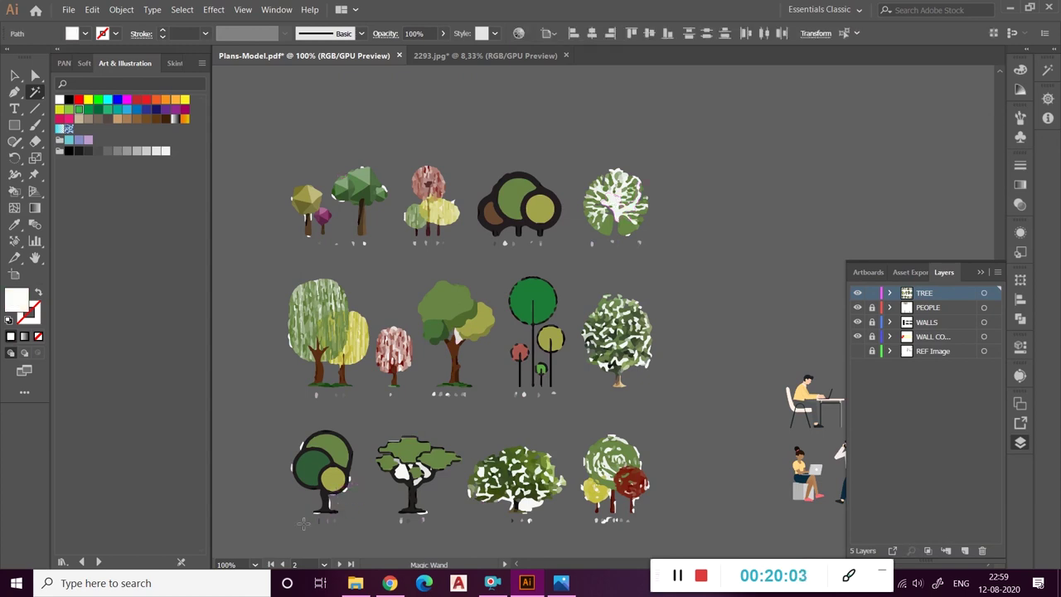
{"action": "scroll", "coordinate": [336, 509], "scroll_direction": "up", "scroll_amount": 3}
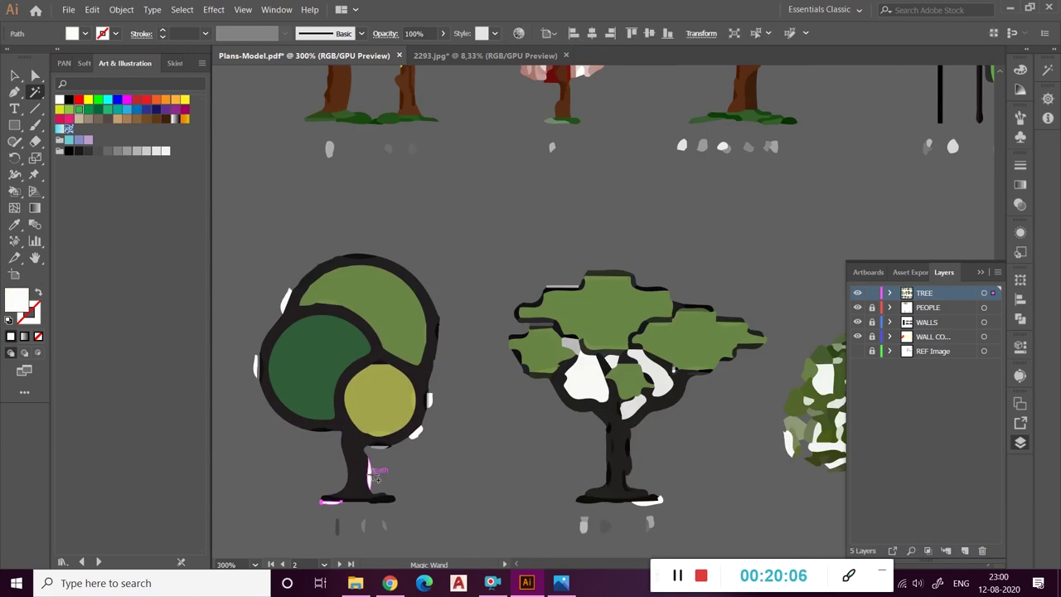
- Delete the stray fragments and select only the tree's dark outline
{"action": "left_click", "coordinate": [387, 452], "text": "shift"}
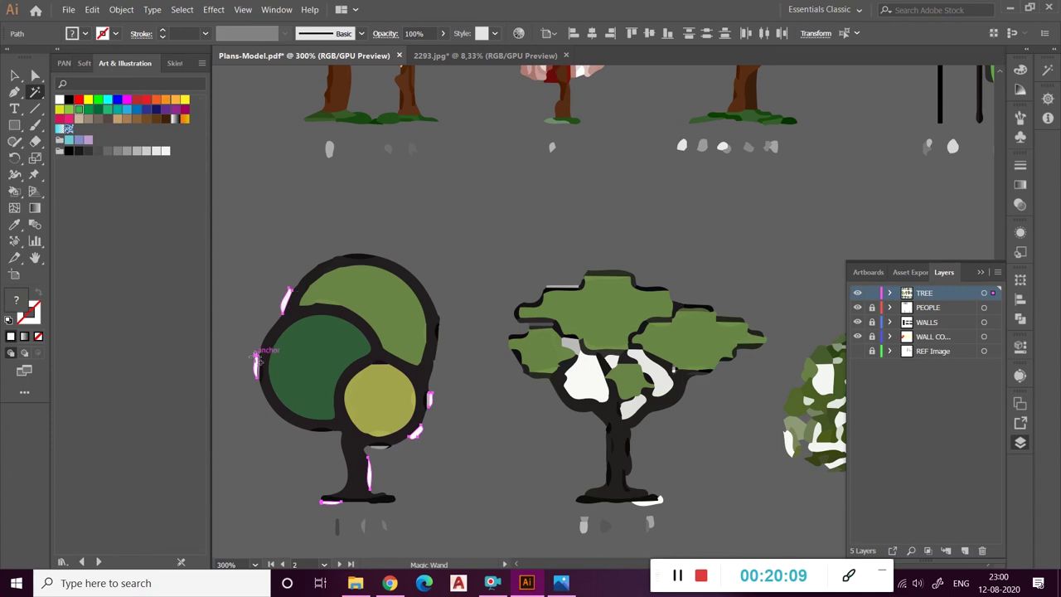
{"action": "key", "text": "Delete"}
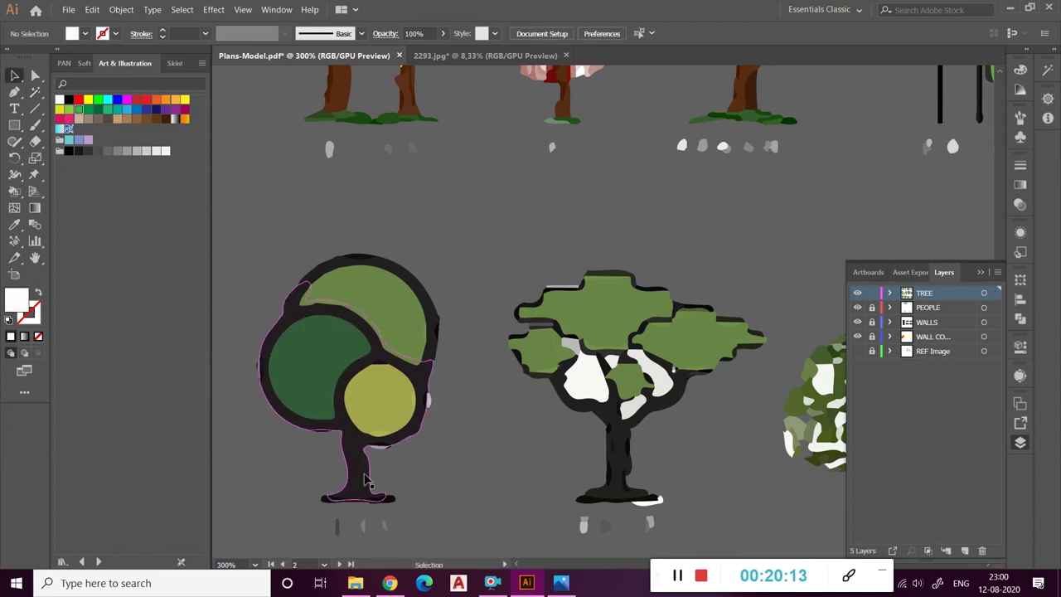
{"action": "left_click", "coordinate": [365, 479], "text": "shift"}
{"action": "left_click", "coordinate": [375, 445], "text": "shift"}
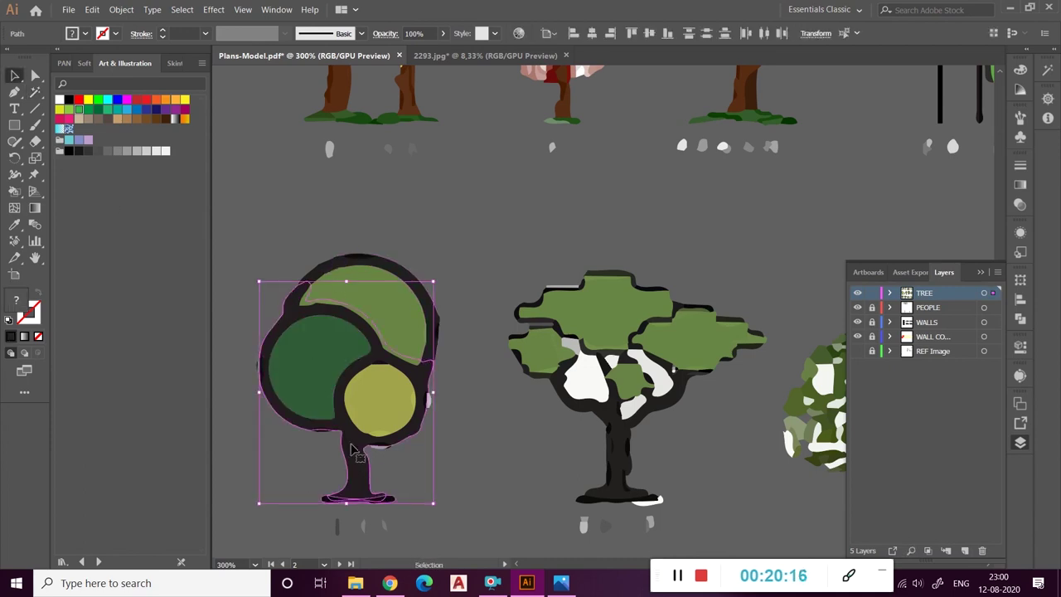
{"action": "scroll", "coordinate": [368, 443], "scroll_direction": "up", "scroll_amount": 3}
{"action": "left_click", "coordinate": [295, 401], "text": "shift"}
{"action": "left_click", "coordinate": [406, 454], "text": "shift"}
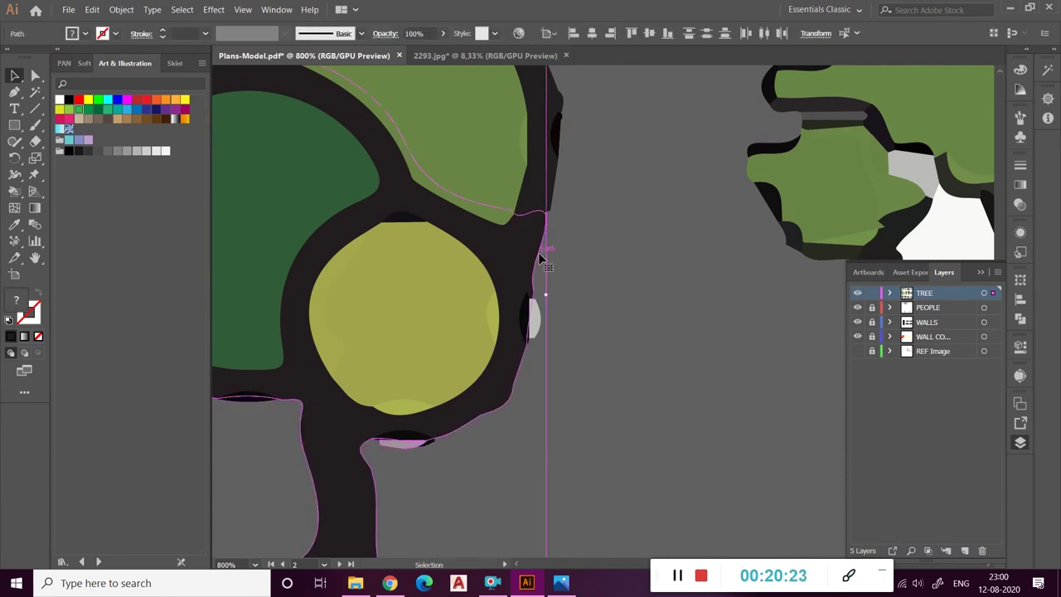
{"action": "left_click", "coordinate": [536, 326], "text": "shift"}
- Fill the tree outline and the small dark top shapes with brown
{"action": "scroll", "coordinate": [570, 267], "scroll_direction": "up", "scroll_amount": 5}
{"action": "scroll", "coordinate": [570, 267], "scroll_direction": "left", "scroll_amount": 4}
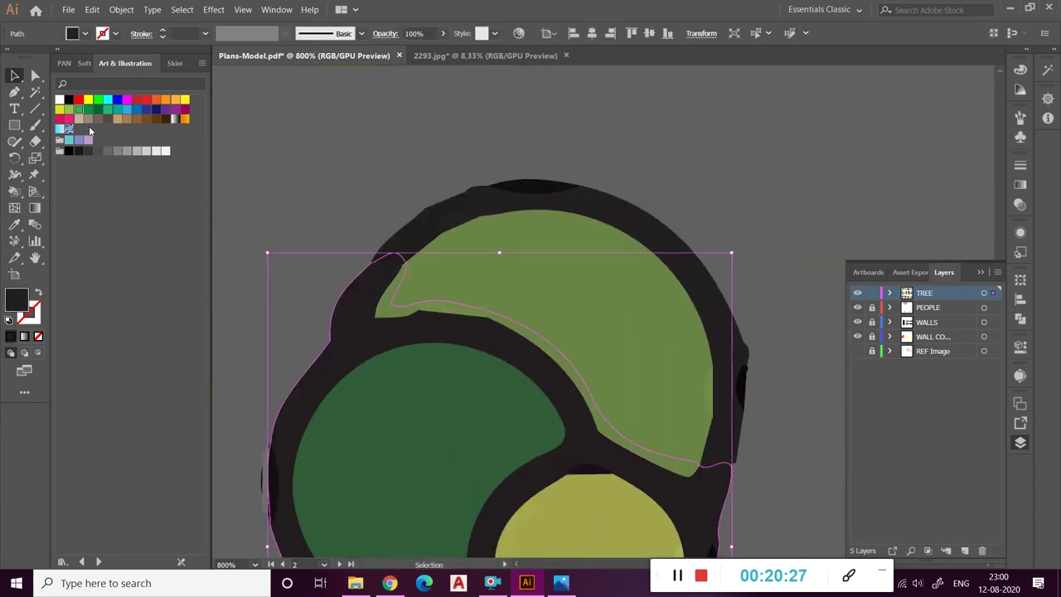
{"action": "left_click", "coordinate": [158, 121]}
{"action": "left_click", "coordinate": [426, 222]}
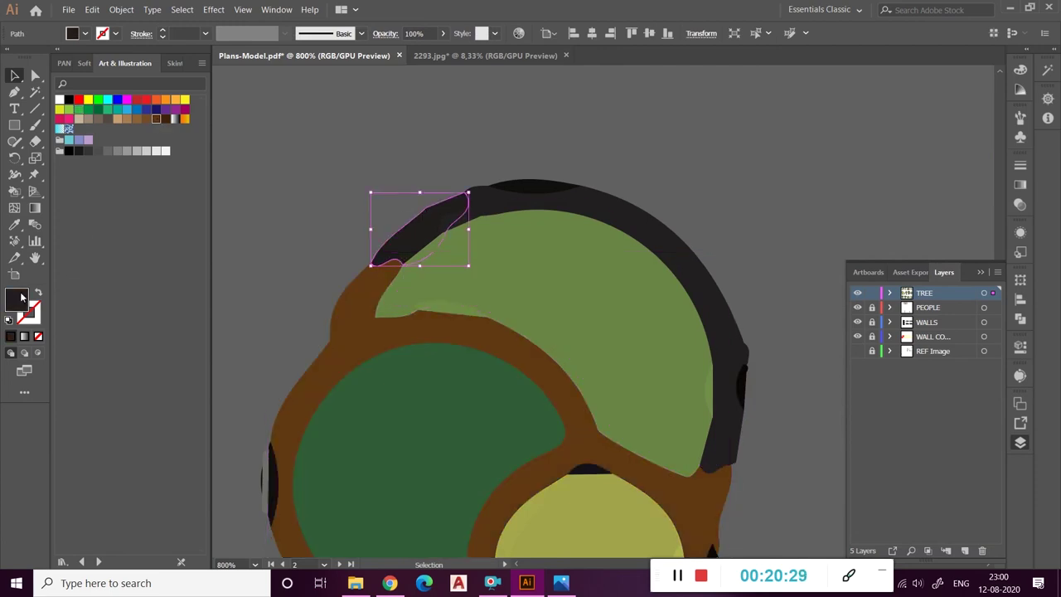
{"action": "left_click", "coordinate": [146, 119]}
{"action": "left_click", "coordinate": [516, 206]}
{"action": "key", "text": "i"}
{"action": "left_click", "coordinate": [450, 199]}
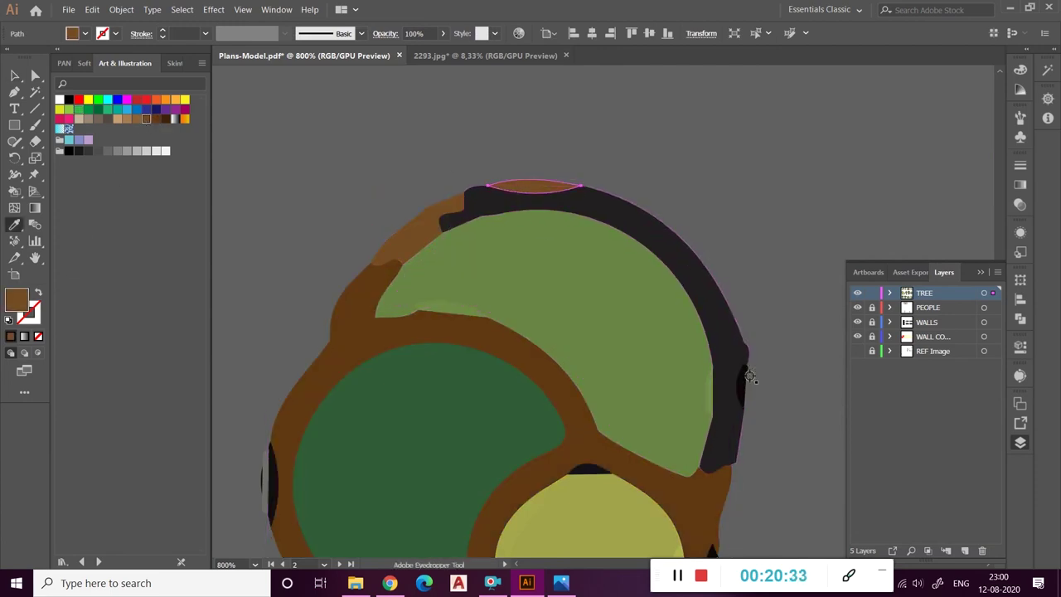
{"action": "left_click", "coordinate": [629, 460]}
- Recolour the dark outer canopy band brown with the Eyedropper
{"action": "left_click", "coordinate": [665, 235]}
{"action": "key", "text": "i"}
{"action": "left_click", "coordinate": [393, 259]}
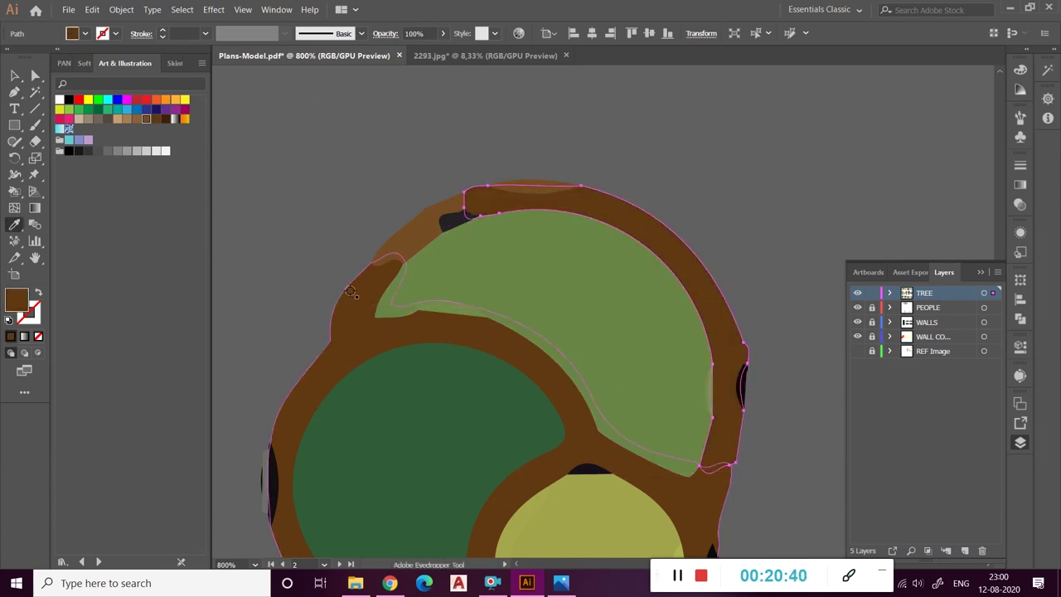
{"action": "scroll", "coordinate": [498, 331], "scroll_direction": "down", "scroll_amount": 3}
{"action": "left_click", "coordinate": [15, 75]}
{"action": "left_click", "coordinate": [231, 364]}
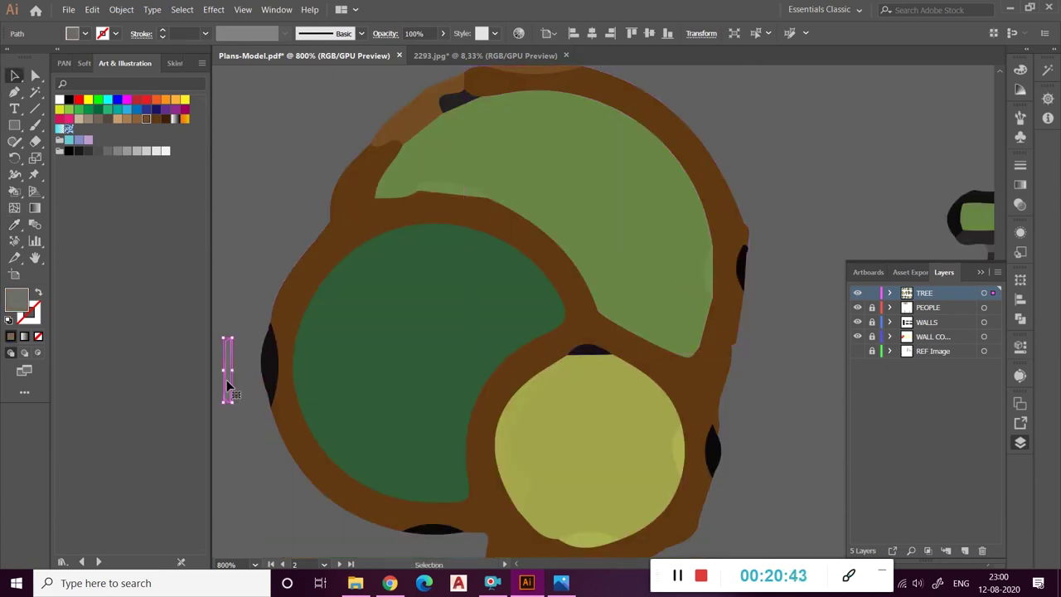
{"action": "scroll", "coordinate": [398, 340], "scroll_direction": "down", "scroll_amount": 2}
- Select the whole finished tree and paste a copy onto the red room
{"action": "left_click_drag", "start_coordinate": [589, 499], "coordinate": [298, 128]}
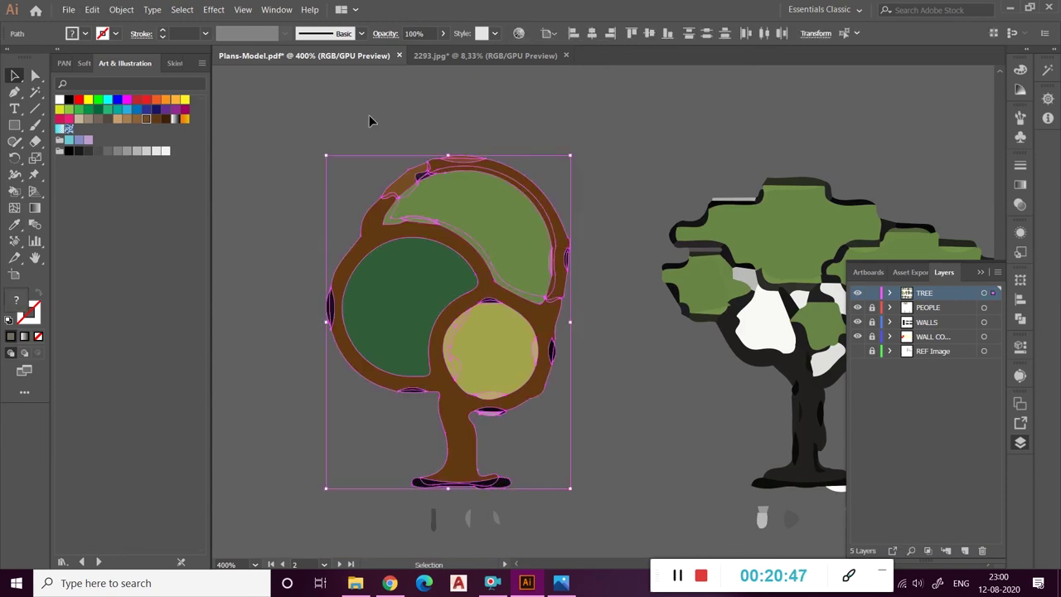
{"action": "scroll", "coordinate": [372, 118], "scroll_direction": "down", "scroll_amount": 10}
{"action": "scroll", "coordinate": [431, 350], "scroll_direction": "up", "scroll_amount": 8}
{"action": "key", "text": "ctrl+v"}
{"action": "left_click_drag", "start_coordinate": [629, 313], "coordinate": [454, 313]}
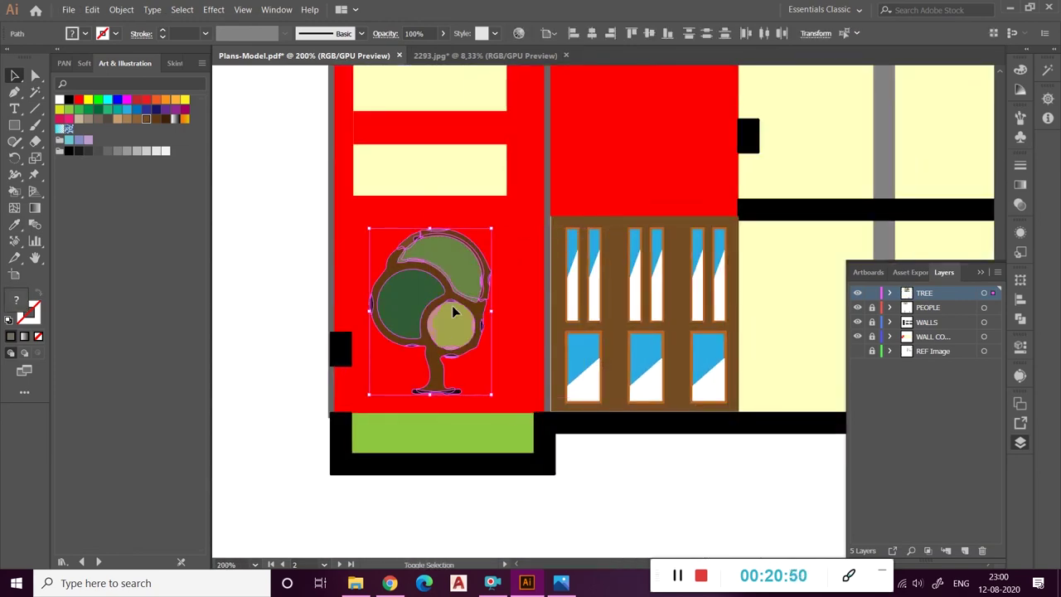
- Enlarge the tree and reposition it within the red room
{"action": "left_click_drag", "start_coordinate": [429, 226], "coordinate": [429, 199]}
{"action": "left_click_drag", "start_coordinate": [468, 343], "coordinate": [473, 334]}
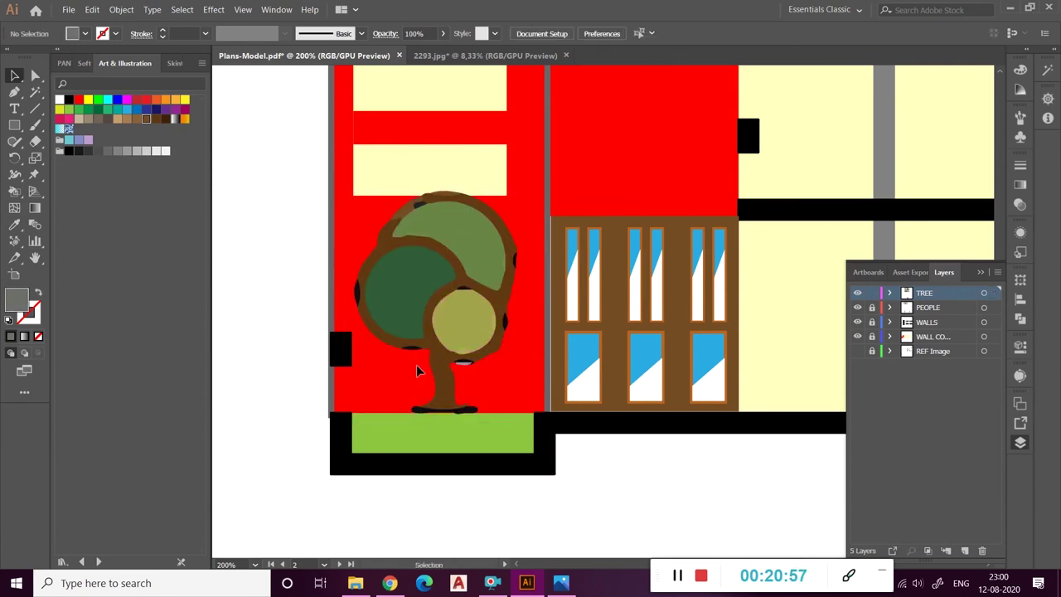
{"action": "scroll", "coordinate": [416, 365], "scroll_direction": "down", "scroll_amount": 6}
{"action": "scroll", "coordinate": [289, 327], "scroll_direction": "up", "scroll_amount": 6}
- Recolour the canopy circle, upper leaf and small olive circle in bright and light greens
{"action": "left_click", "coordinate": [289, 326]}
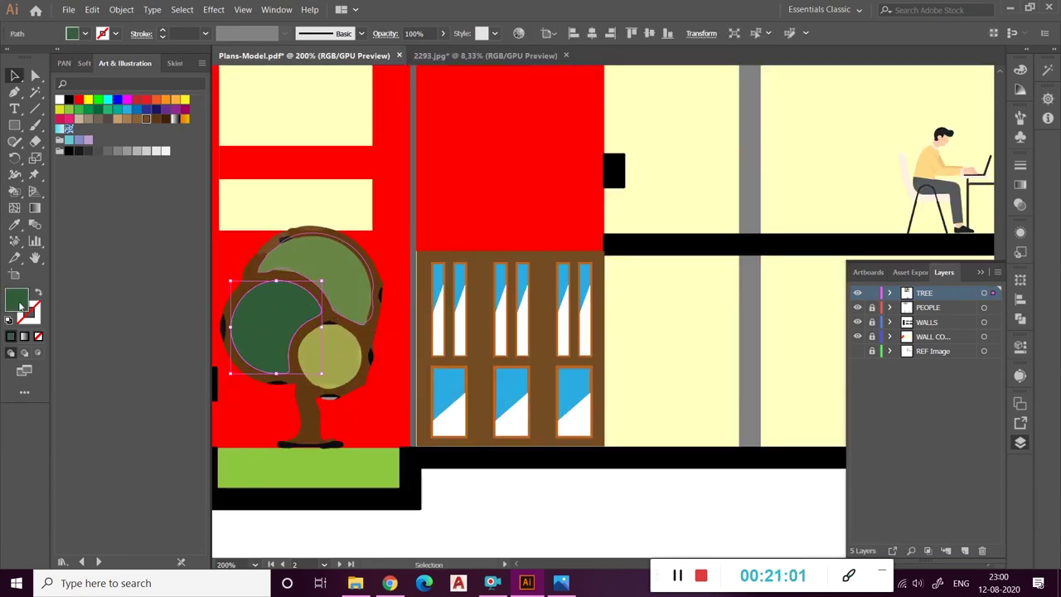
{"action": "left_click", "coordinate": [89, 116]}
{"action": "left_click", "coordinate": [313, 253]}
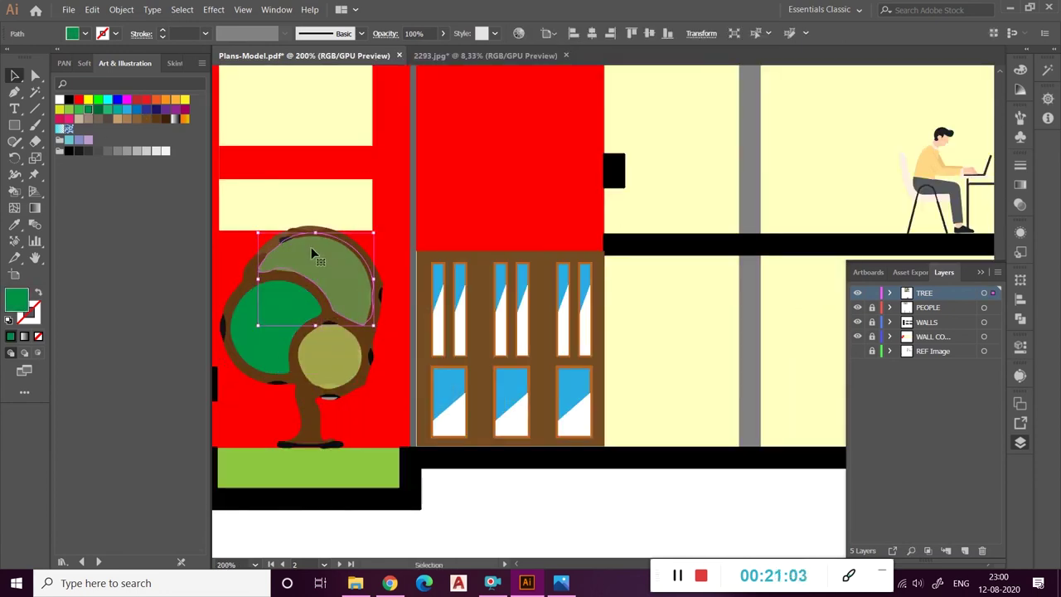
{"action": "left_click", "coordinate": [70, 110]}
{"action": "left_click", "coordinate": [330, 355]}
{"action": "left_click", "coordinate": [88, 110]}
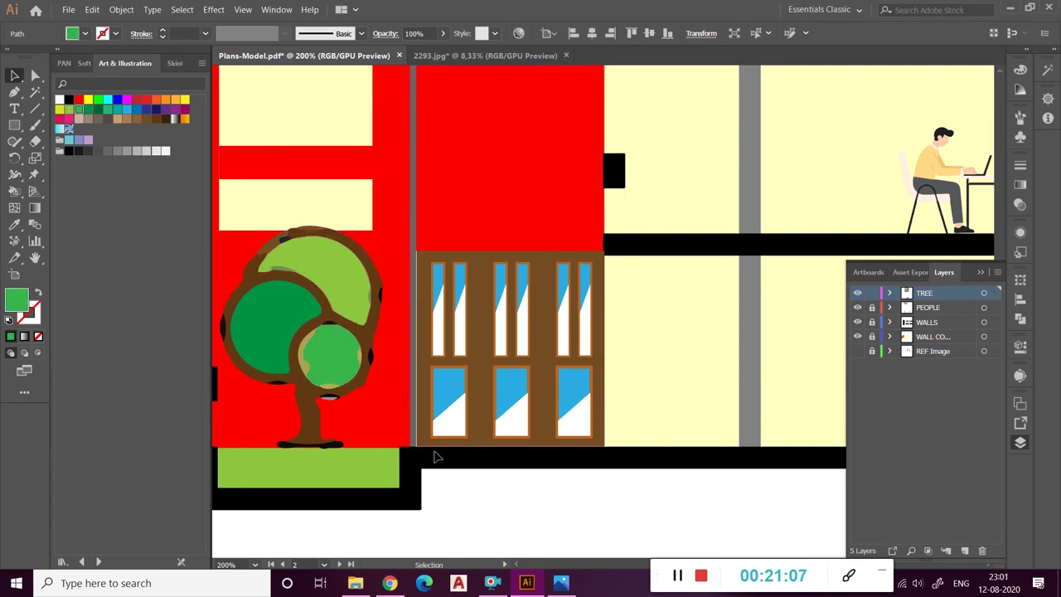
{"action": "scroll", "coordinate": [274, 336], "scroll_direction": "up", "scroll_amount": 2}
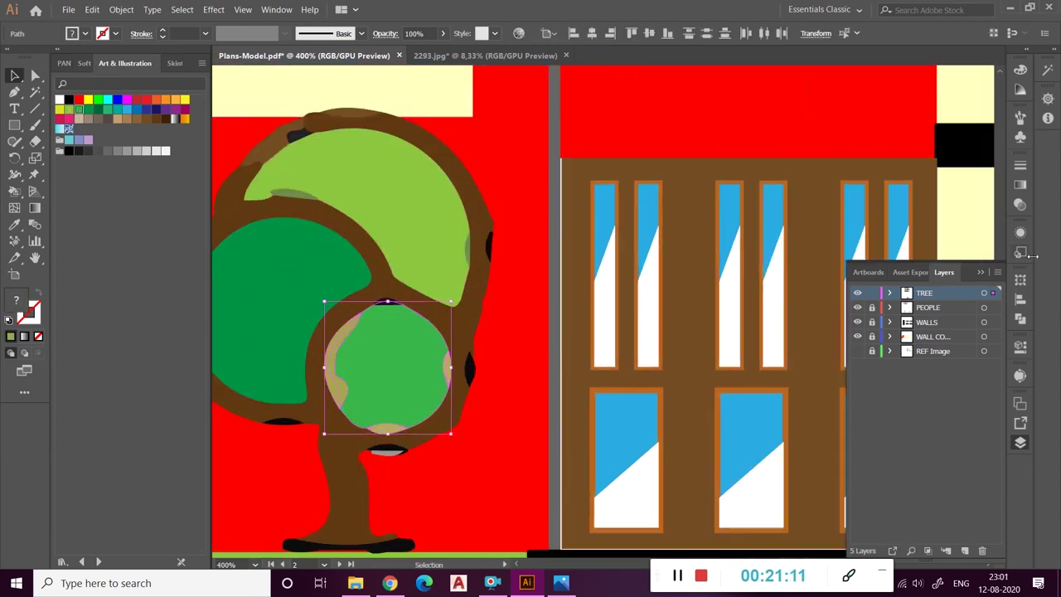
- Unite the small circle's pieces with Pathfinder into one green shape
{"action": "left_click", "coordinate": [1020, 318]}
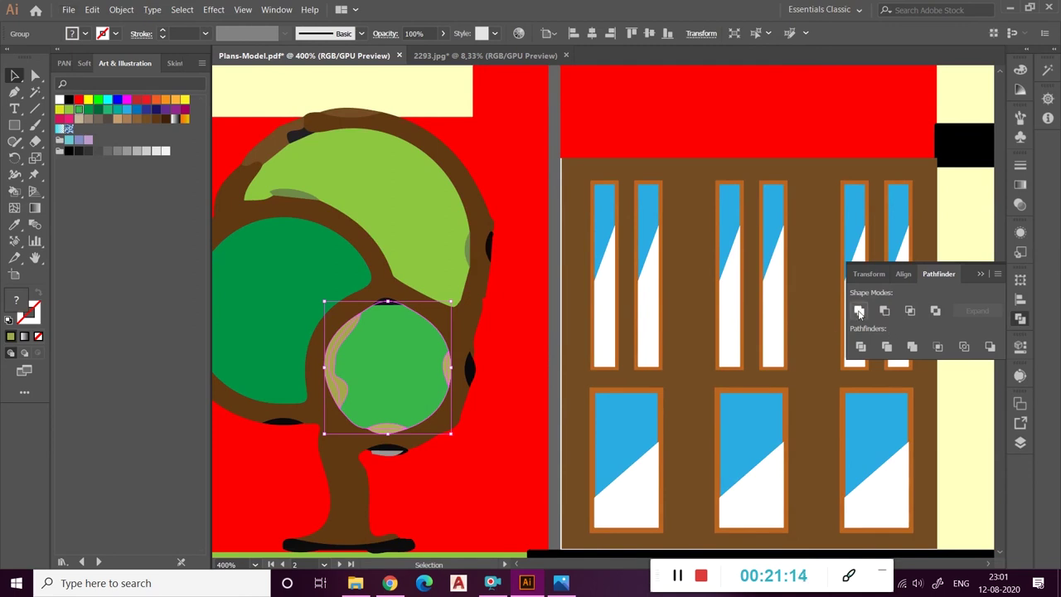
{"action": "left_click", "coordinate": [858, 311]}
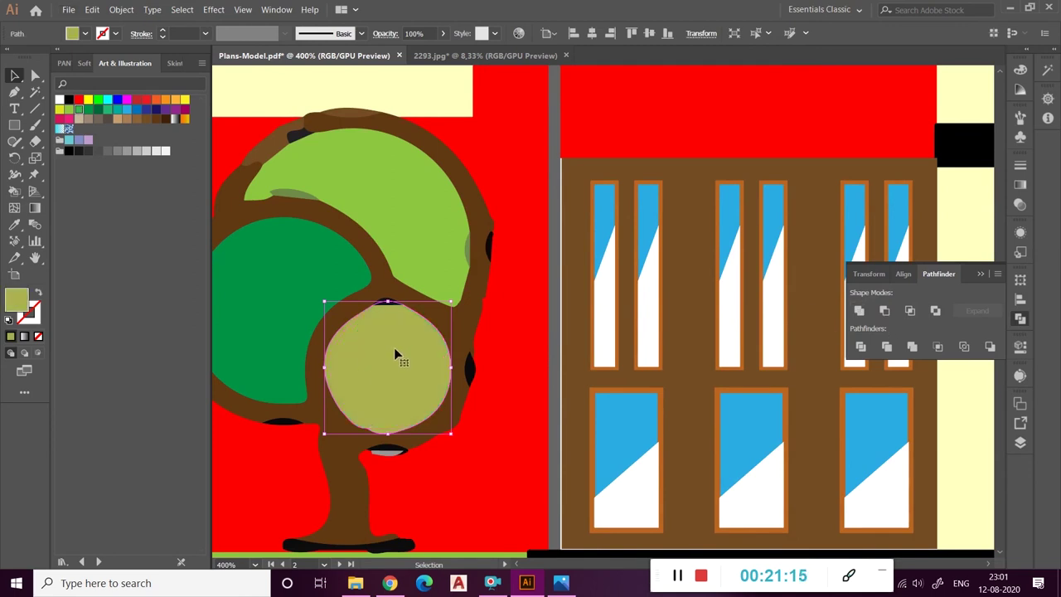
{"action": "left_click", "coordinate": [421, 282]}
{"action": "scroll", "coordinate": [405, 239], "scroll_direction": "down", "scroll_amount": 3}
{"action": "scroll", "coordinate": [488, 311], "scroll_direction": "down", "scroll_amount": 2}
{"action": "left_click", "coordinate": [488, 311]}
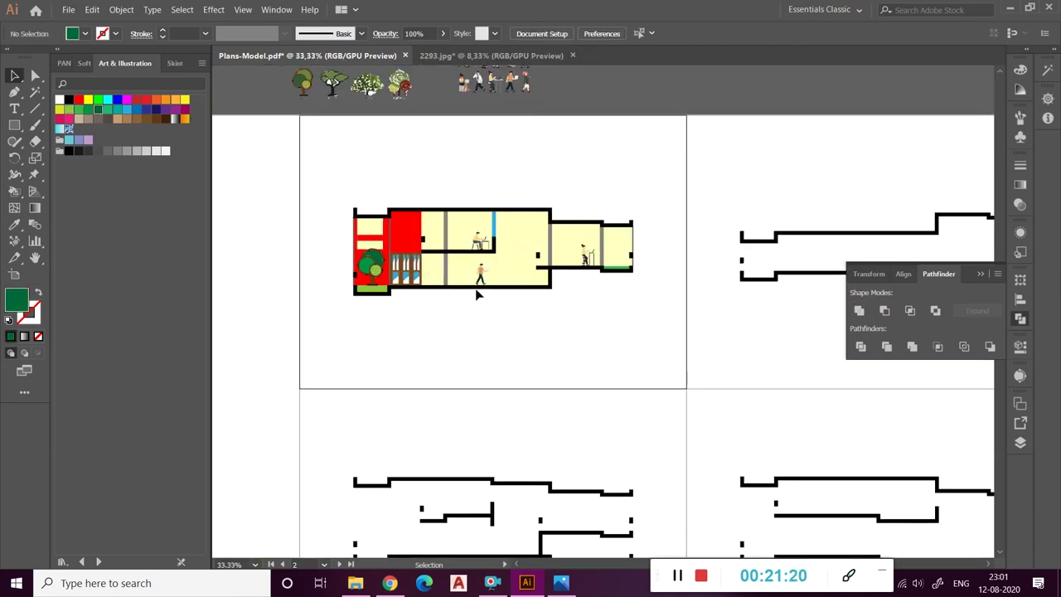
- Select the pink-blossom tree on the tree sheet
{"action": "scroll", "coordinate": [488, 312], "scroll_direction": "up", "scroll_amount": 2}
{"action": "scroll", "coordinate": [350, 227], "scroll_direction": "up", "scroll_amount": 5}
{"action": "scroll", "coordinate": [351, 226], "scroll_direction": "up", "scroll_amount": 3}
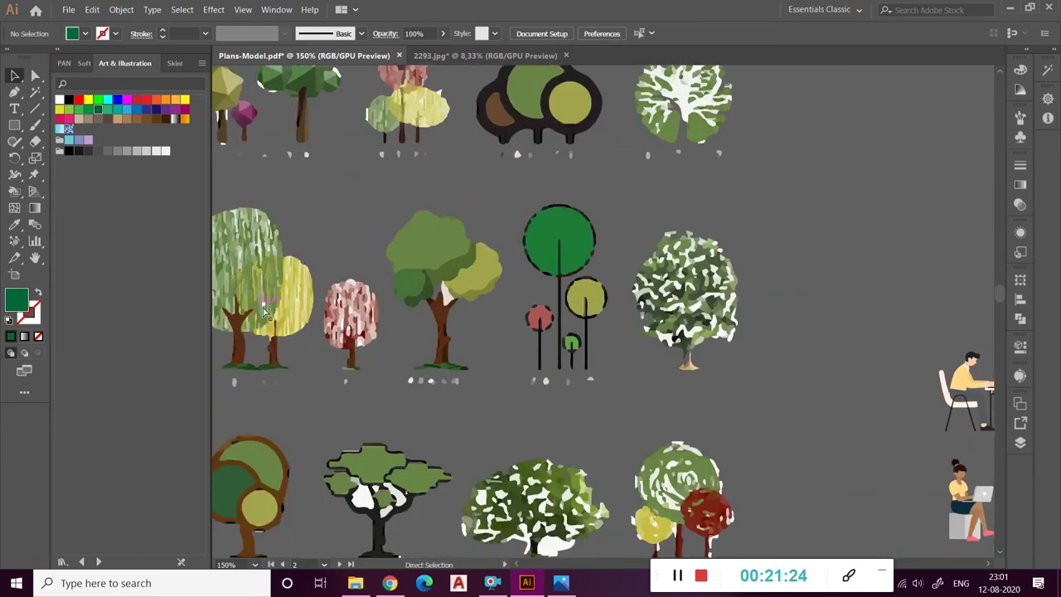
{"action": "scroll", "coordinate": [308, 313], "scroll_direction": "up", "scroll_amount": 4}
{"action": "left_click_drag", "start_coordinate": [353, 151], "coordinate": [389, 195]}
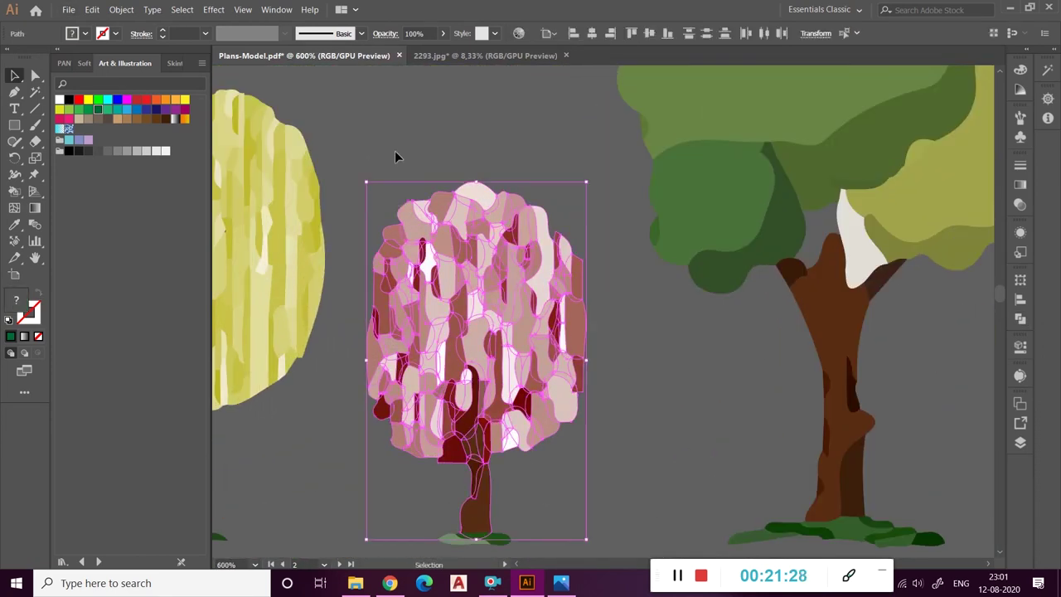
{"action": "scroll", "coordinate": [379, 160], "scroll_direction": "down", "scroll_amount": 5}
{"action": "scroll", "coordinate": [608, 334], "scroll_direction": "up", "scroll_amount": 2}
{"action": "scroll", "coordinate": [632, 378], "scroll_direction": "up", "scroll_amount": 1}
- Move the pink tree onto the end room's green floor strip and enlarge it
{"action": "key", "text": "v"}
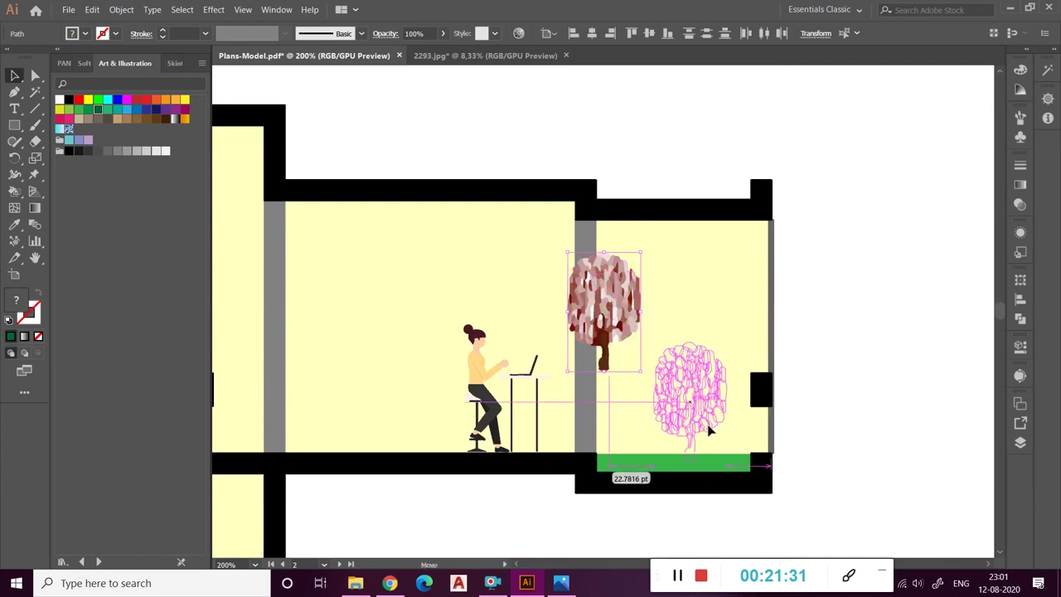
{"action": "left_click_drag", "start_coordinate": [617, 348], "coordinate": [703, 426]}
{"action": "left_click_drag", "start_coordinate": [722, 331], "coordinate": [739, 251]}
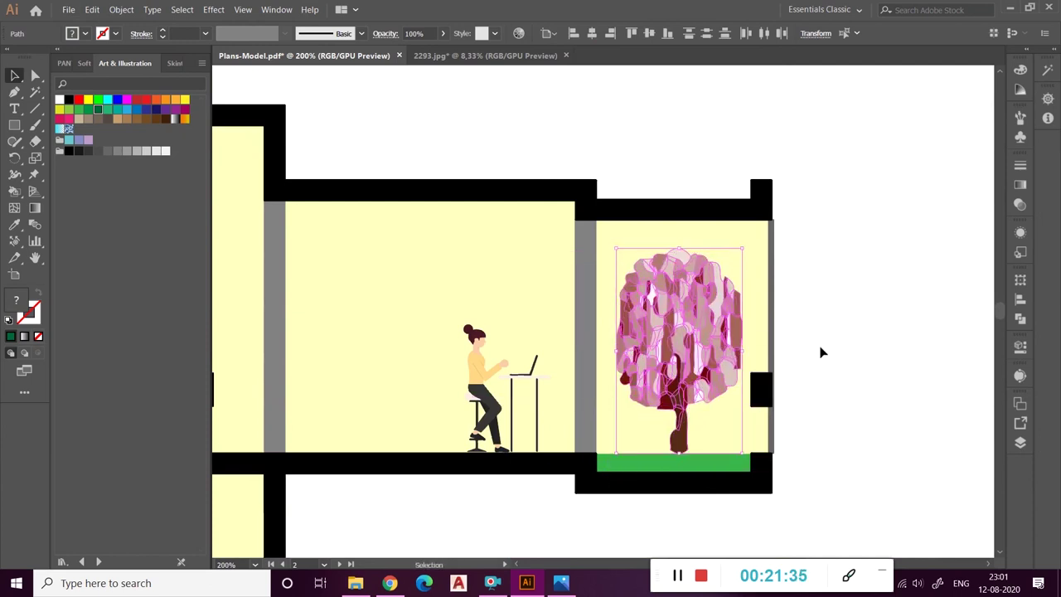
{"action": "left_click", "coordinate": [817, 351]}
{"action": "scroll", "coordinate": [758, 339], "scroll_direction": "down", "scroll_amount": 5}
{"action": "scroll", "coordinate": [448, 367], "scroll_direction": "up", "scroll_amount": 3}
{"action": "scroll", "coordinate": [548, 217], "scroll_direction": "up", "scroll_amount": 3}
{"action": "scroll", "coordinate": [450, 278], "scroll_direction": "up", "scroll_amount": 2}
{"action": "scroll", "coordinate": [464, 282], "scroll_direction": "down", "scroll_amount": 6}
{"action": "scroll", "coordinate": [466, 290], "scroll_direction": "up", "scroll_amount": 3}
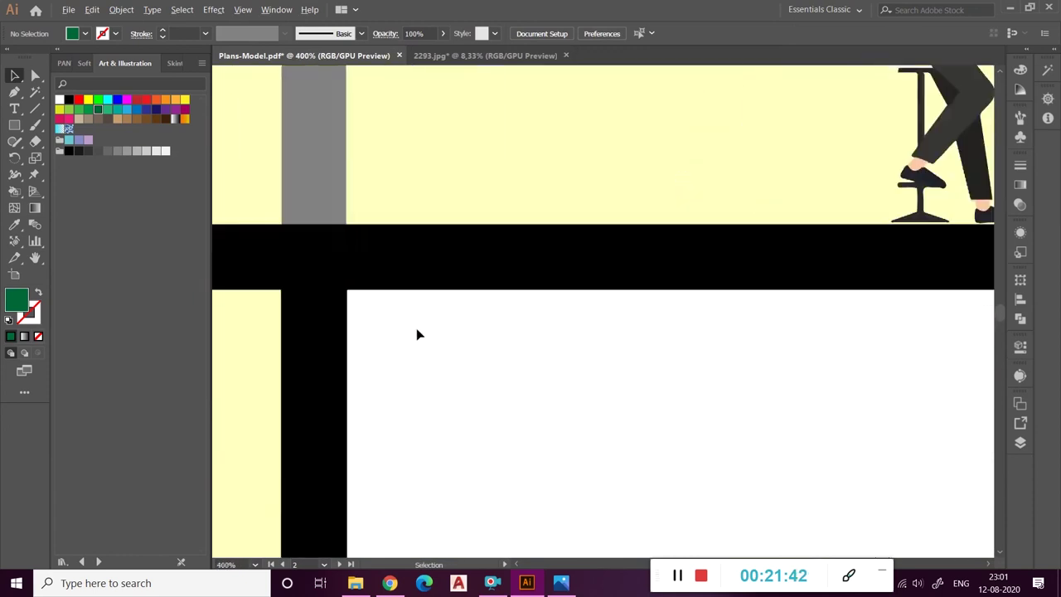